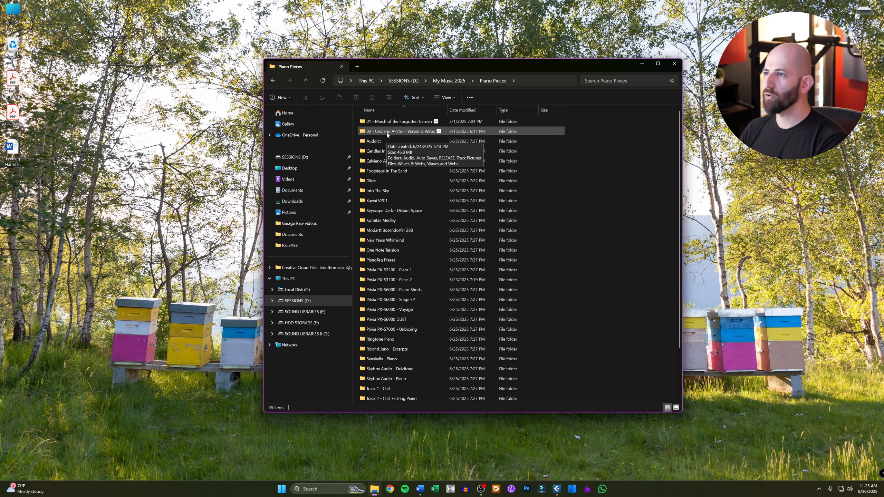
Open the "Waves and Webs - NOTATION" project from the RELEASE folder inside "02 - Celviano AP750 - Waves & Webs".
{"action": "double_click", "coordinate": [387, 133]}
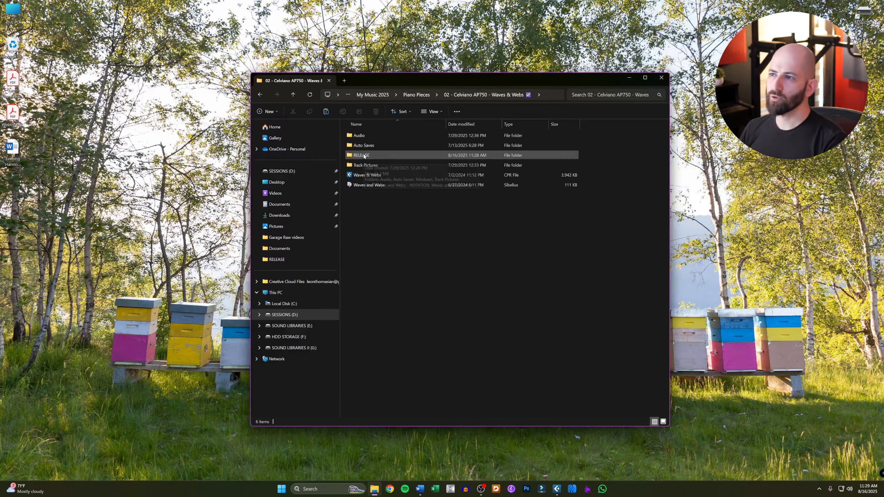
{"action": "double_click", "coordinate": [362, 156]}
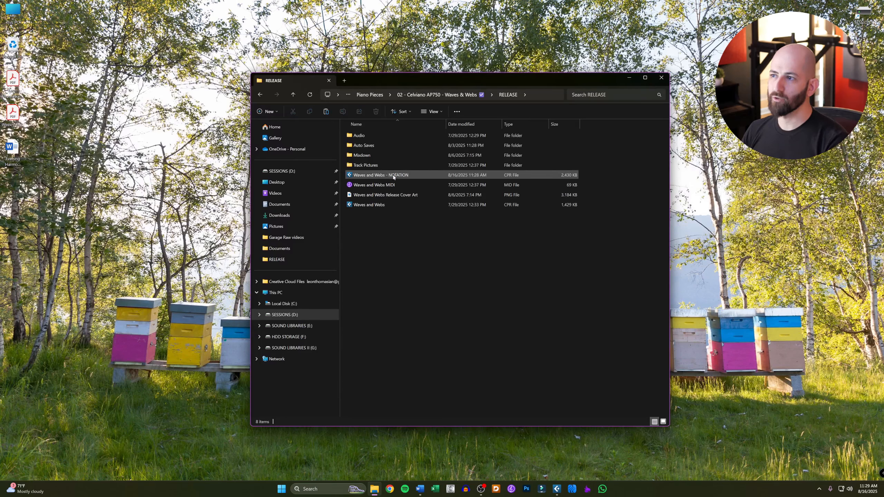
{"action": "double_click", "coordinate": [367, 175]}
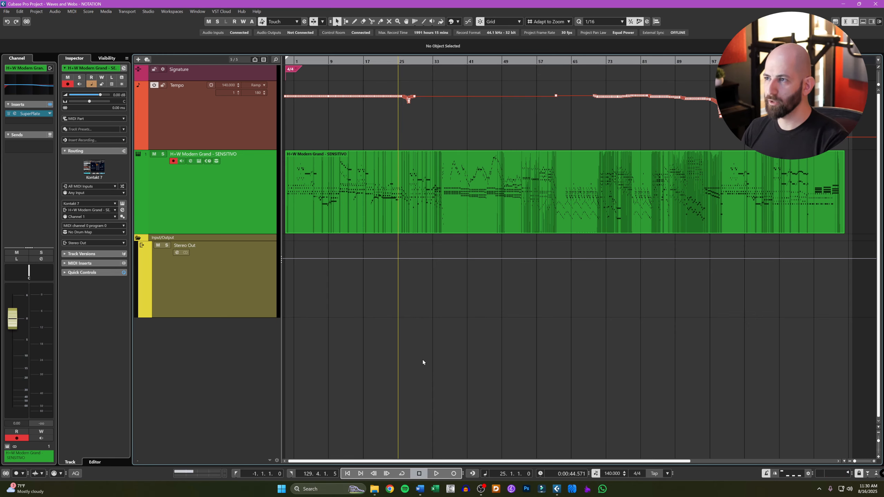
Open the MixConsole and remove the SuperPlate insert effect from the H+W Modern Grand channel.
{"action": "key", "text": "F3"}
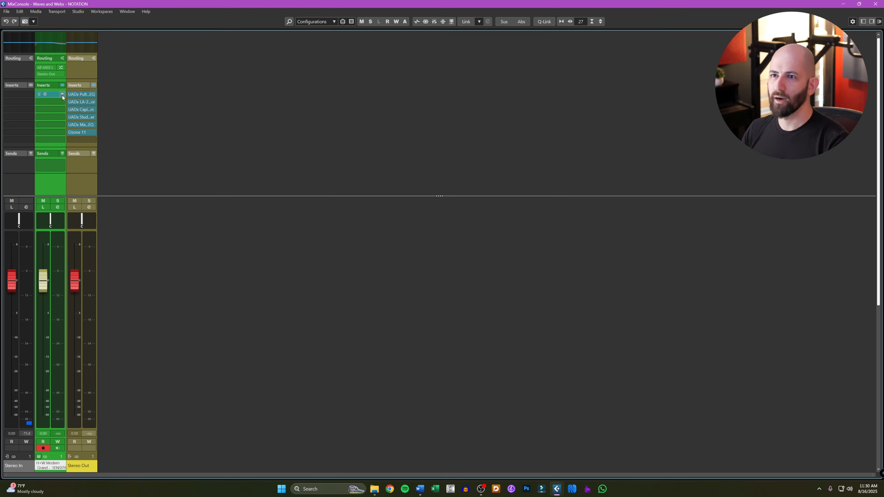
{"action": "left_click", "coordinate": [62, 94]}
{"action": "left_click", "coordinate": [63, 114]}
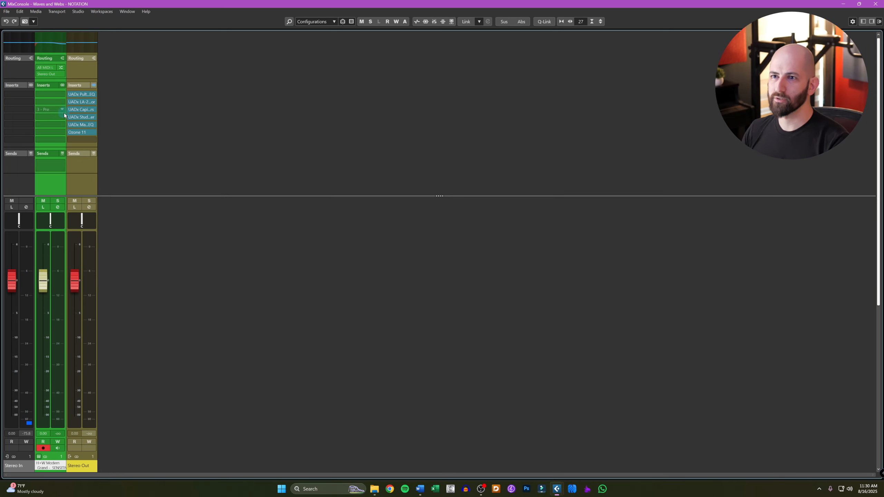
Clear all insert effects from the Stereo Out channel and close the MixConsole.
{"action": "left_click", "coordinate": [94, 94]}
{"action": "scroll", "coordinate": [101, 132], "scroll_direction": "up", "scroll_amount": 5}
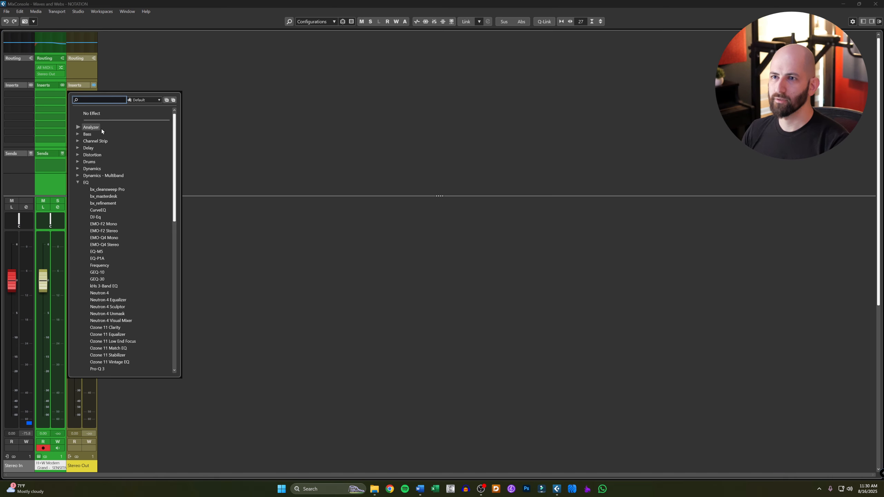
{"action": "left_click", "coordinate": [92, 114]}
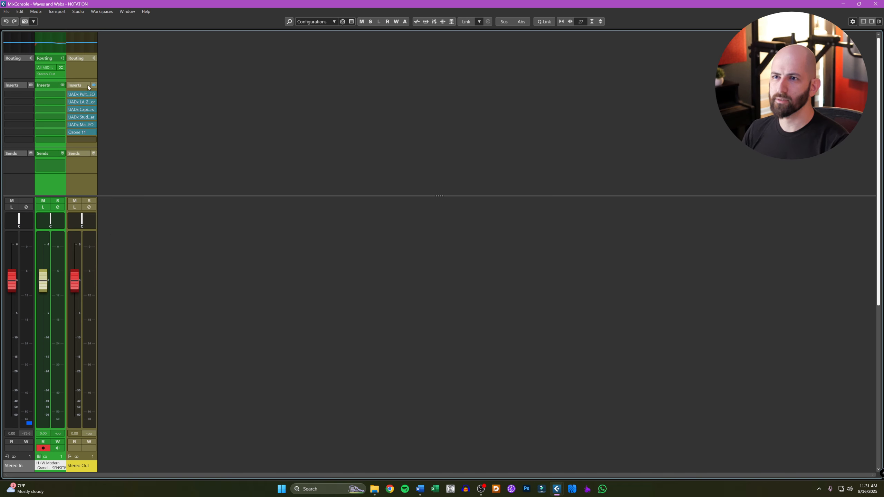
{"action": "right_click", "coordinate": [88, 85]}
{"action": "left_click", "coordinate": [106, 117]}
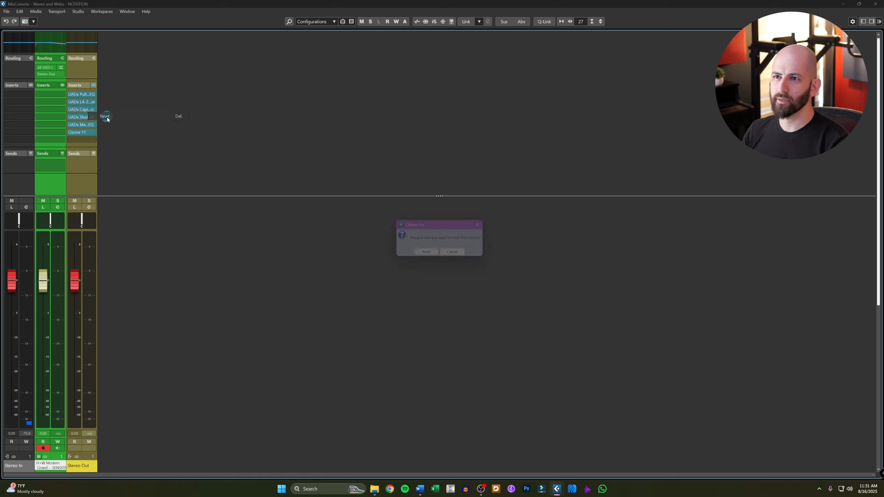
{"action": "left_click", "coordinate": [428, 257]}
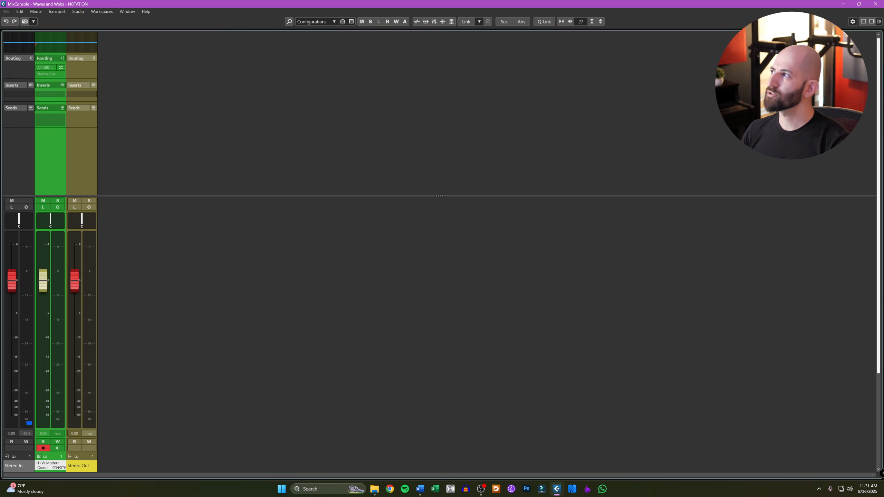
{"action": "left_click", "coordinate": [876, 4]}
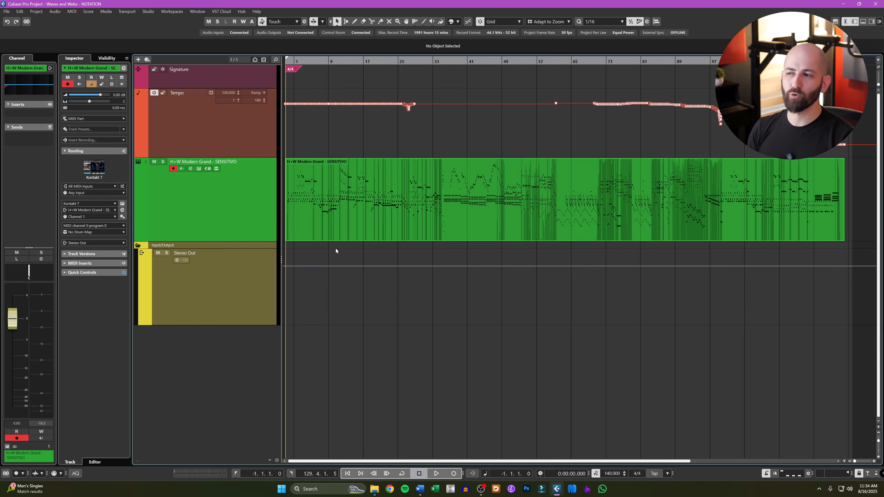
Open the H+W Modern Grand MIDI part in the Key Editor, examine how the opening notes align with the grid, and close it.
{"action": "double_click", "coordinate": [373, 204]}
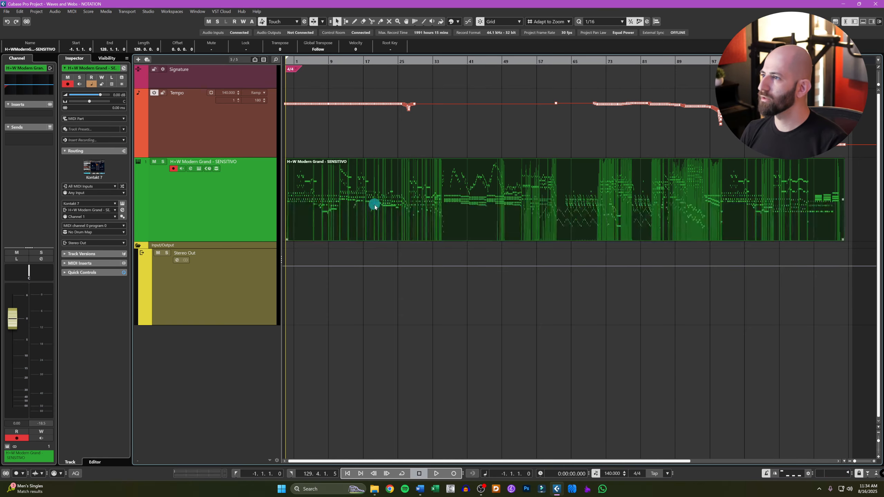
{"action": "scroll", "coordinate": [335, 251], "scroll_direction": "down", "scroll_amount": 1}
{"action": "scroll", "coordinate": [298, 331], "scroll_direction": "up", "scroll_amount": 4}
{"action": "scroll", "coordinate": [172, 350], "scroll_direction": "up", "scroll_amount": 5, "text": "ctrl"}
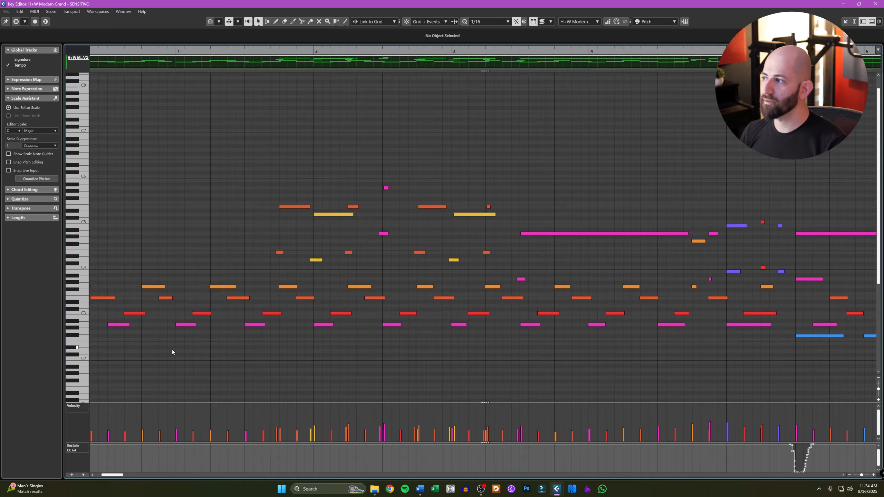
{"action": "left_click_drag", "start_coordinate": [181, 257], "coordinate": [650, 253]}
{"action": "left_click_drag", "start_coordinate": [538, 254], "coordinate": [10, 241]}
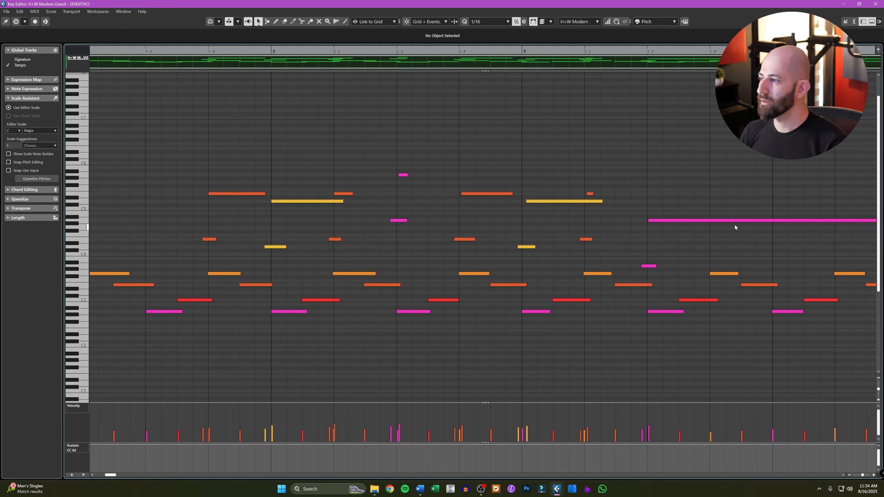
{"action": "left_click_drag", "start_coordinate": [734, 183], "coordinate": [536, 195]}
{"action": "left_click", "coordinate": [876, 4]}
{"action": "left_click", "coordinate": [401, 290]}
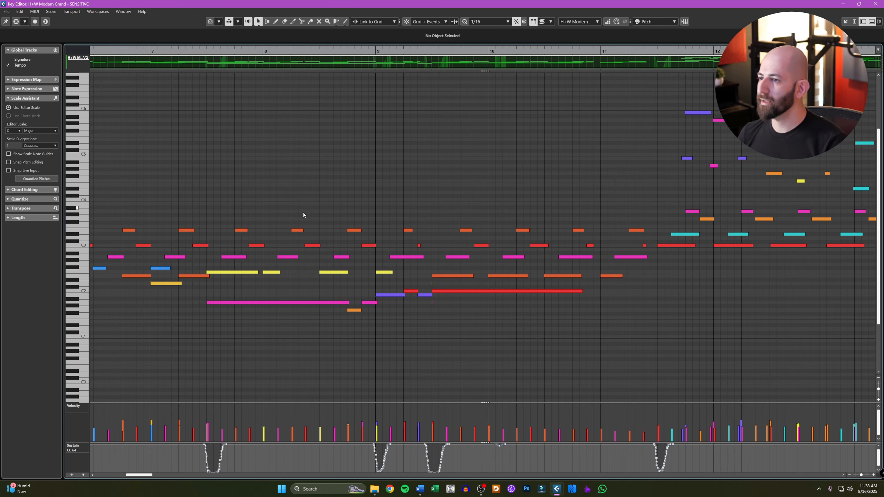
Set the quantize preset to 1/8 in the Key Editor for the opening of the piano part.
{"action": "scroll", "coordinate": [302, 206], "scroll_direction": "down", "scroll_amount": 4}
{"action": "left_click_drag", "start_coordinate": [282, 191], "coordinate": [764, 252]}
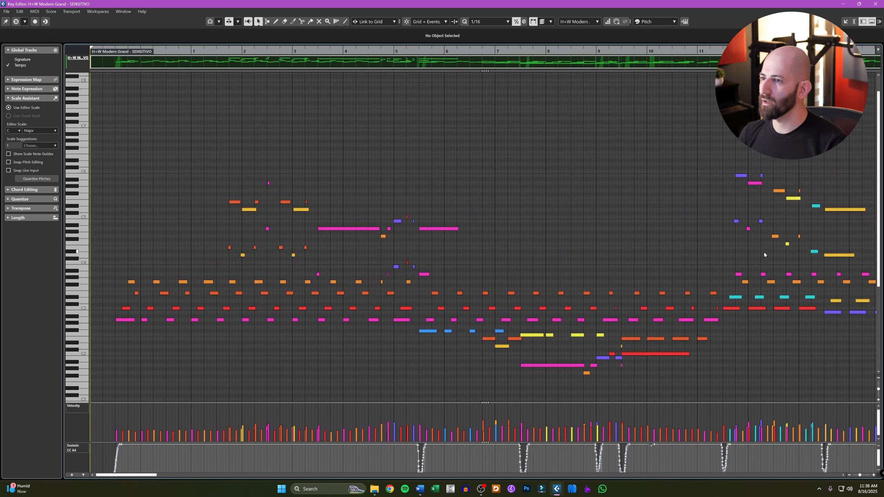
{"action": "scroll", "coordinate": [152, 249], "scroll_direction": "up", "scroll_amount": 2}
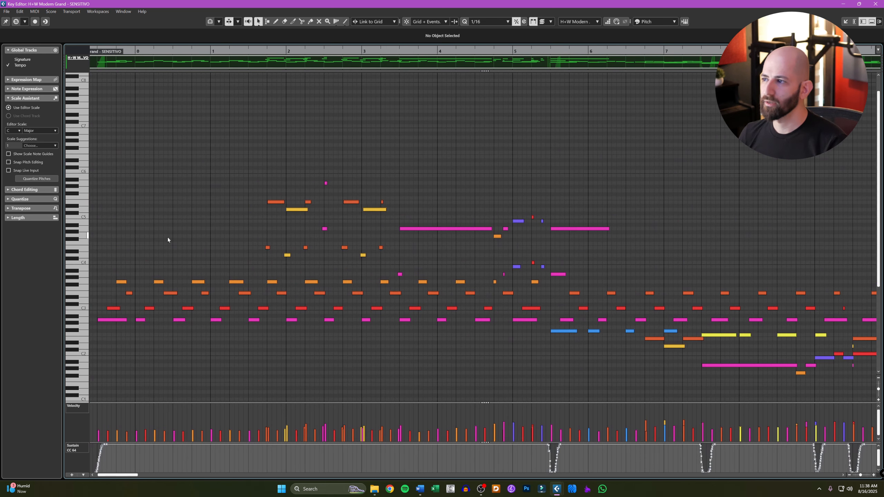
{"action": "left_click_drag", "start_coordinate": [167, 237], "coordinate": [518, 218]}
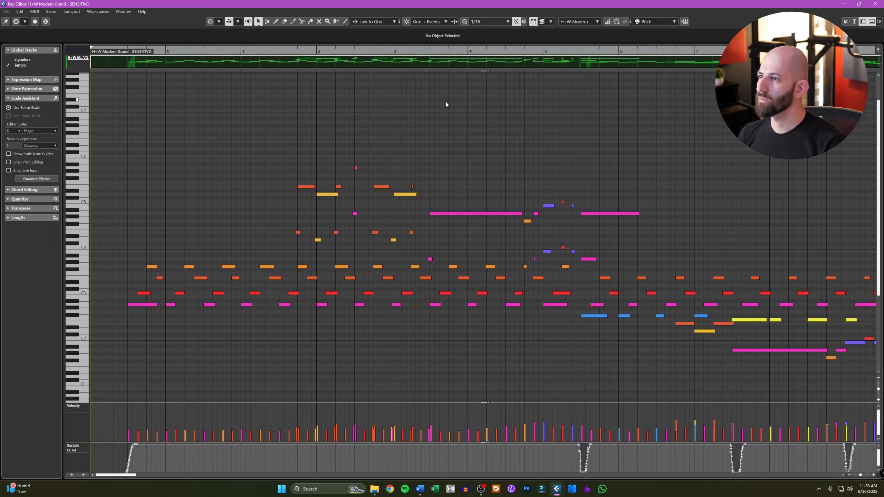
{"action": "left_click", "coordinate": [483, 22]}
{"action": "left_click", "coordinate": [489, 74]}
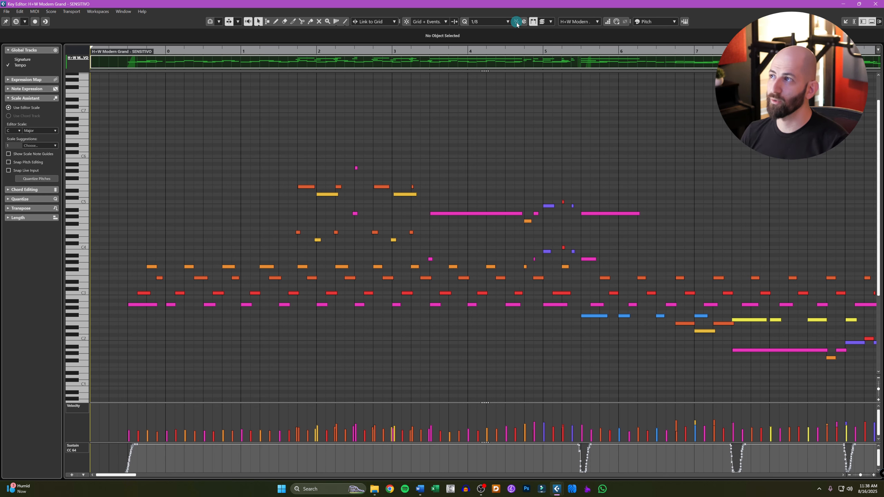
Quantize all notes from the start of the part to about bar 8 to 1/8 and check their alignment.
{"action": "scroll", "coordinate": [114, 133], "scroll_direction": "down", "scroll_amount": 2}
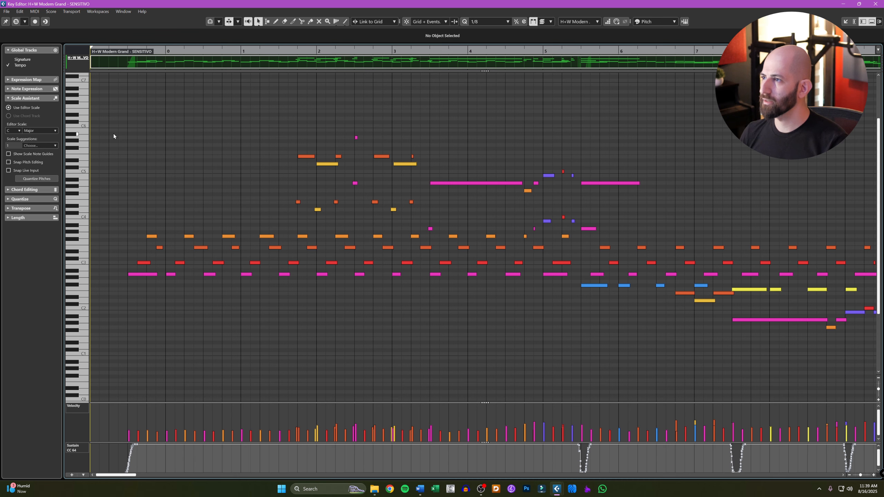
{"action": "left_click_drag", "start_coordinate": [113, 133], "coordinate": [821, 385]}
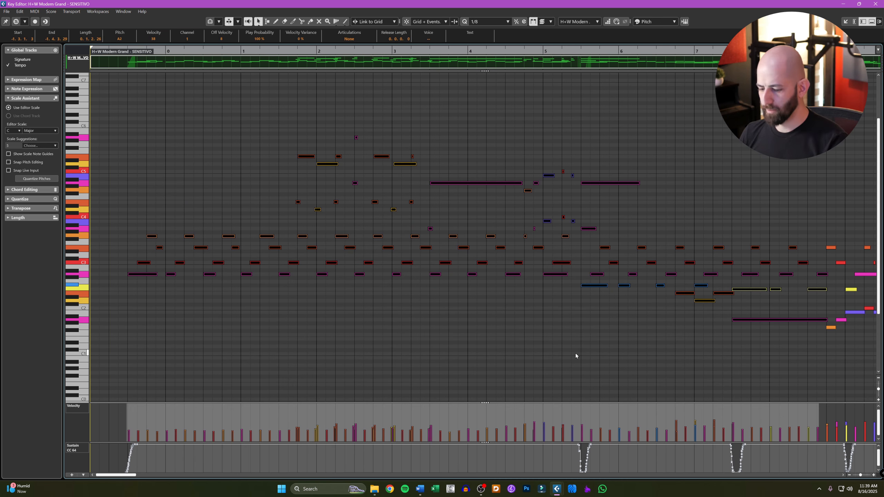
{"action": "left_click", "coordinate": [360, 309]}
{"action": "scroll", "coordinate": [316, 247], "scroll_direction": "up", "scroll_amount": 10}
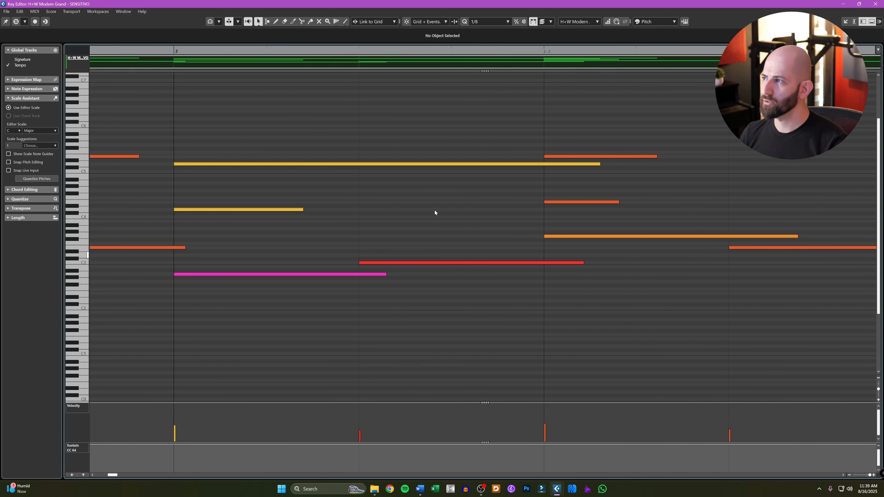
{"action": "scroll", "coordinate": [301, 167], "scroll_direction": "right", "scroll_amount": 5}
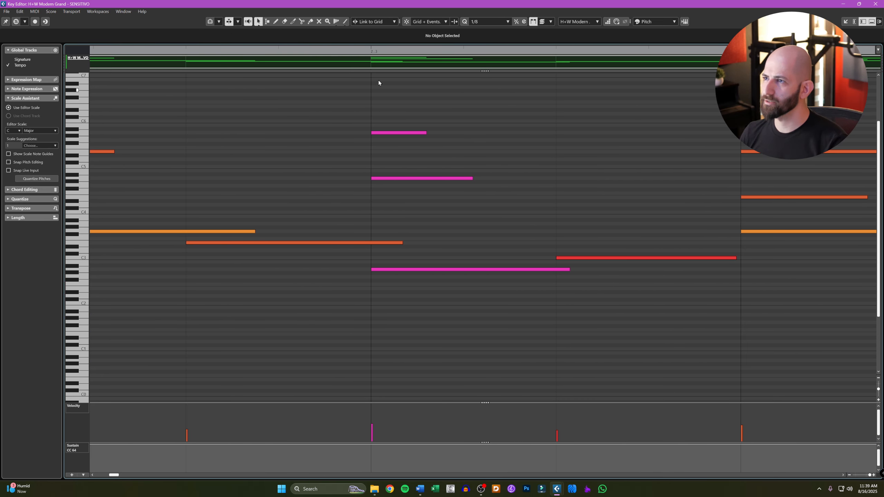
{"action": "scroll", "coordinate": [448, 204], "scroll_direction": "right", "scroll_amount": 8}
Check the very short bass note at bar 9, and continue quantizing the following passages to 1/8 up to about bar 34.
{"action": "scroll", "coordinate": [453, 223], "scroll_direction": "down", "scroll_amount": 5}
{"action": "left_click", "coordinate": [238, 311]}
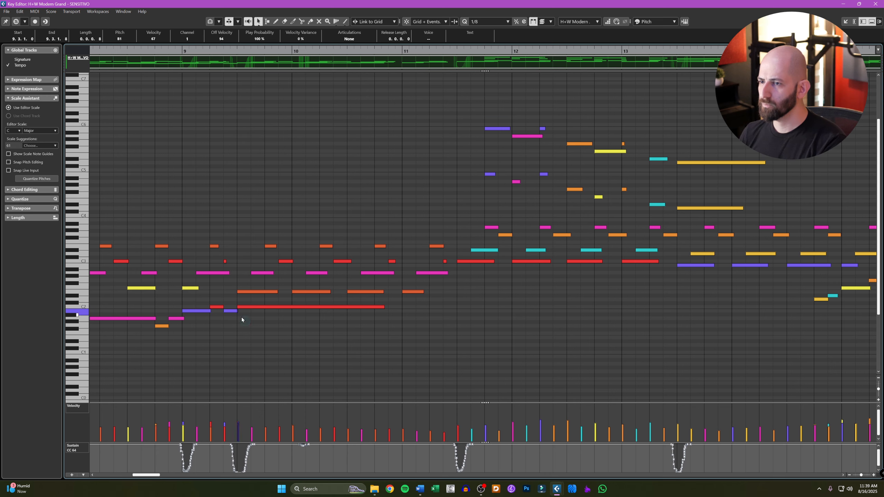
{"action": "key", "text": "Right"}
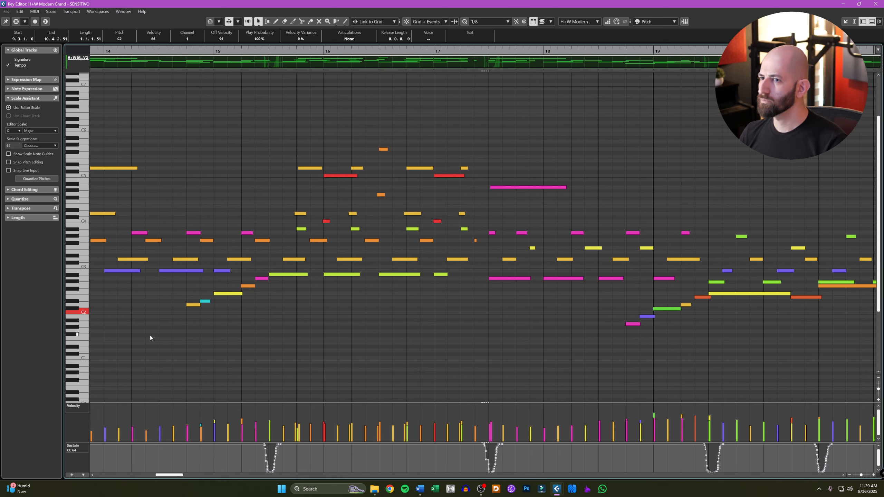
{"action": "left_click_drag", "start_coordinate": [116, 89], "coordinate": [584, 318]}
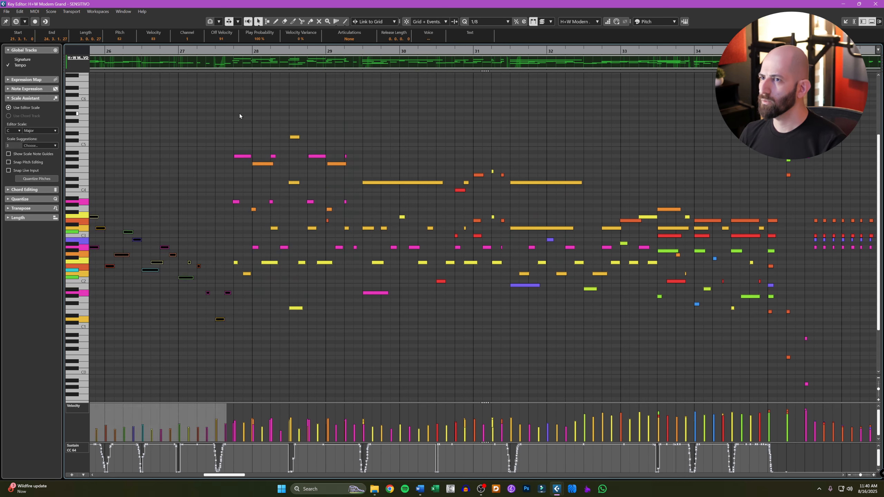
{"action": "left_click_drag", "start_coordinate": [236, 103], "coordinate": [598, 385]}
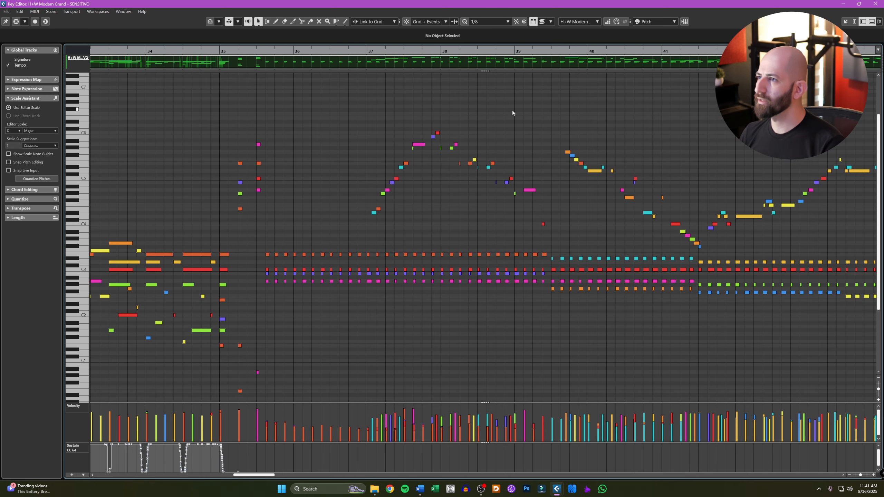
Quantize the upper melody notes from bar 37 to about bar 48 with the 1/16 preset.
{"action": "scroll", "coordinate": [513, 111], "scroll_direction": "up", "scroll_amount": 3}
{"action": "scroll", "coordinate": [433, 141], "scroll_direction": "right", "scroll_amount": 5}
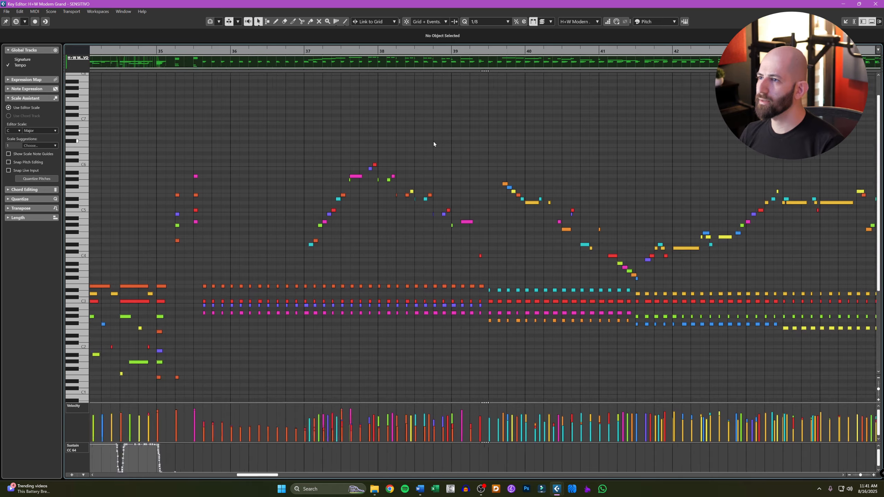
{"action": "left_click_drag", "start_coordinate": [184, 123], "coordinate": [857, 277]}
{"action": "left_click", "coordinate": [485, 22]}
{"action": "left_click", "coordinate": [491, 77]}
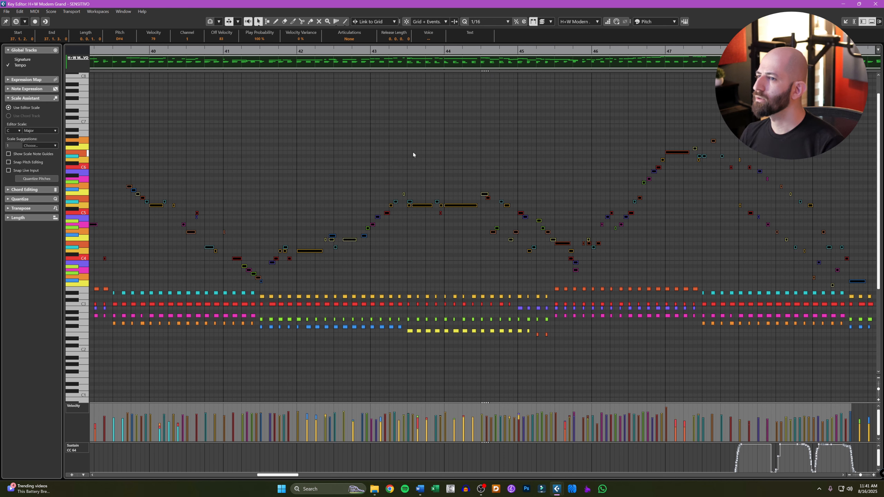
Play back the passage from the middle of bar 35 to hear the quantized melody, and stop playback.
{"action": "scroll", "coordinate": [282, 243], "scroll_direction": "up", "scroll_amount": 5}
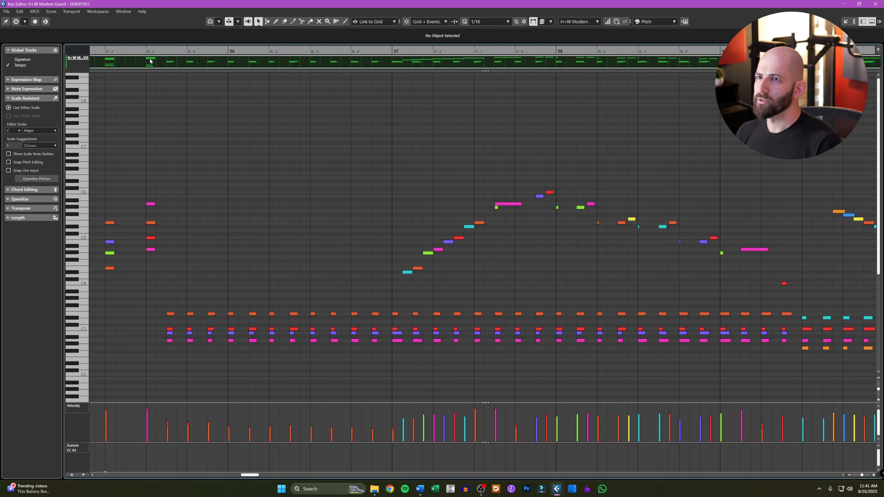
{"action": "left_click", "coordinate": [150, 51]}
{"action": "key", "text": "space"}
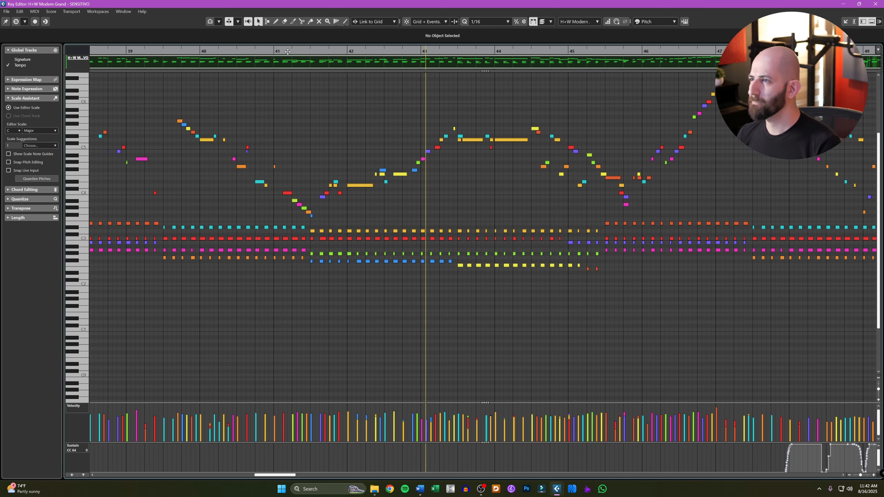
{"action": "key", "text": "space"}
Move the playhead to the second half of bar 42, play the ascending run into bar 43, and stop.
{"action": "left_click_drag", "start_coordinate": [465, 159], "coordinate": [466, 196]}
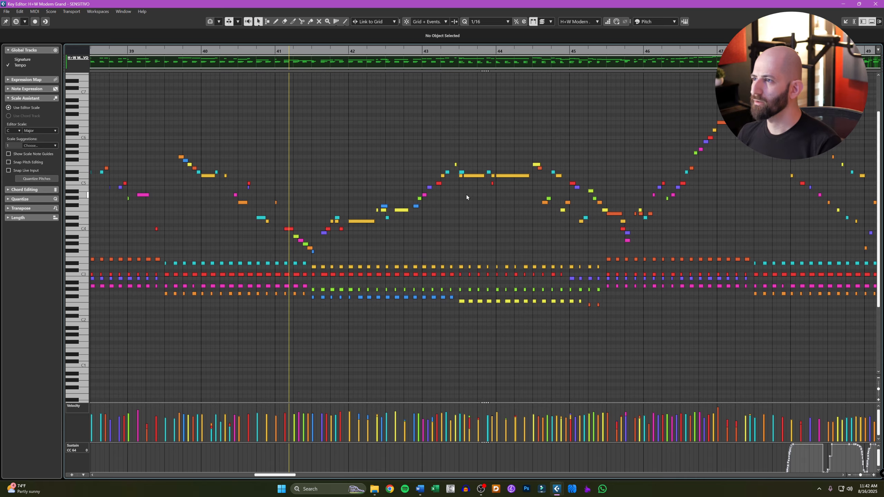
{"action": "scroll", "coordinate": [453, 216], "scroll_direction": "up", "scroll_amount": 3}
{"action": "left_click", "coordinate": [327, 51]}
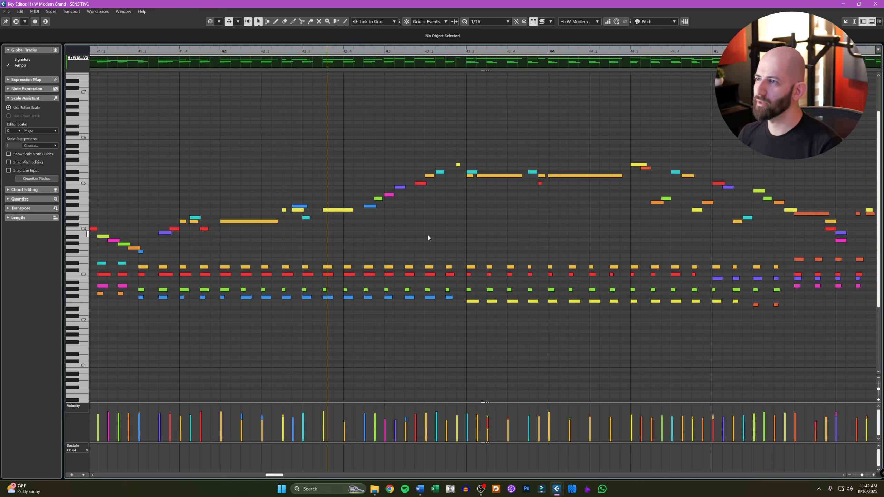
{"action": "key", "text": "space"}
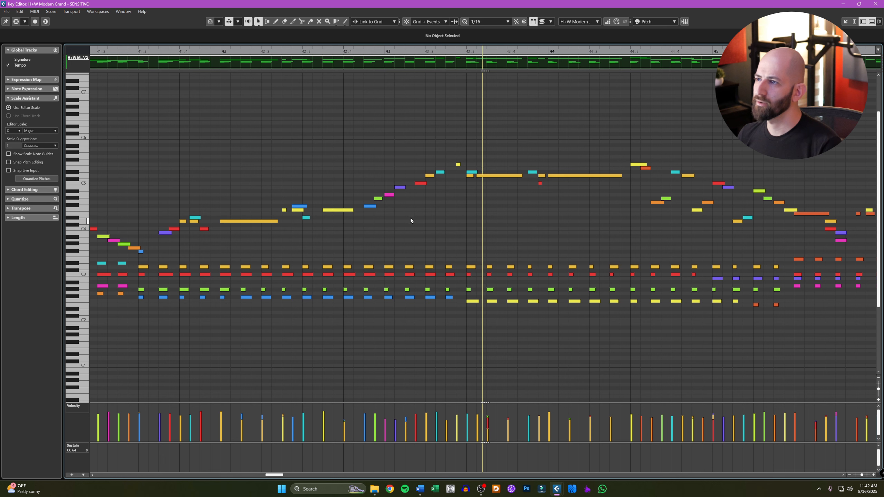
{"action": "key", "text": "space"}
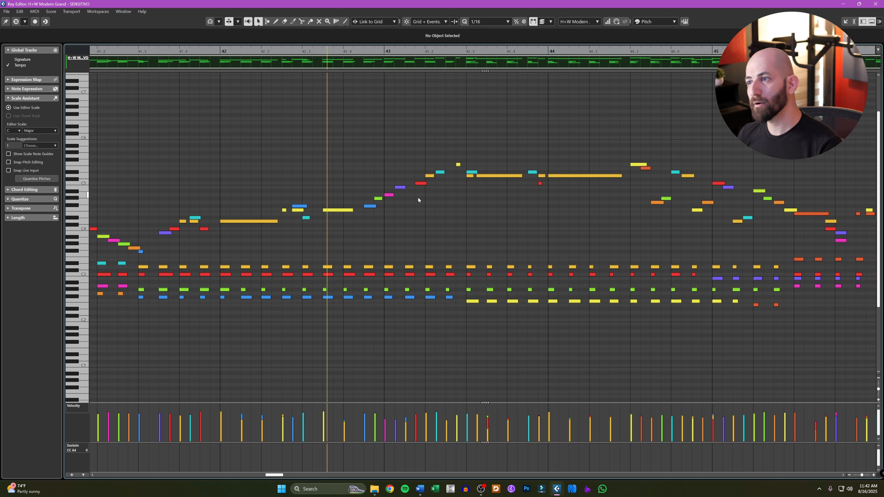
Quantize the ascending run in the first half of bar 43 with the 1/8 Triplet preset, and play it back.
{"action": "left_click_drag", "start_coordinate": [384, 144], "coordinate": [461, 225]}
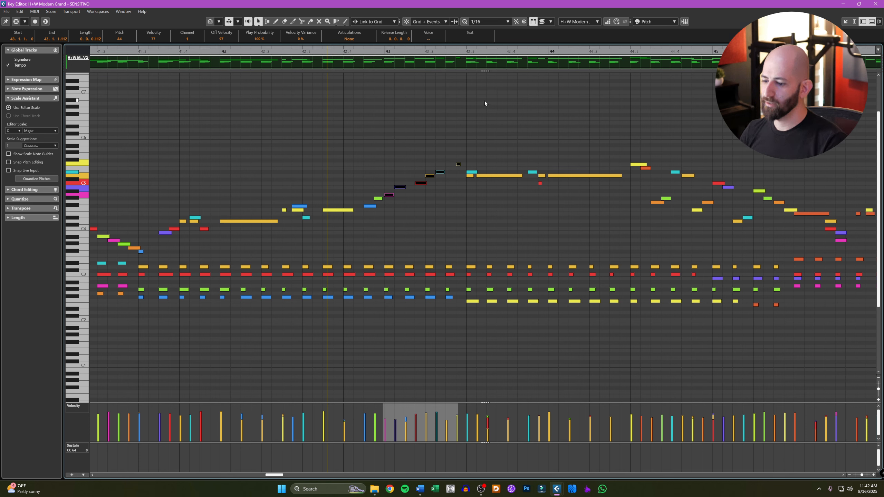
{"action": "key", "text": "alt+comma"}
{"action": "key", "text": "alt+4"}
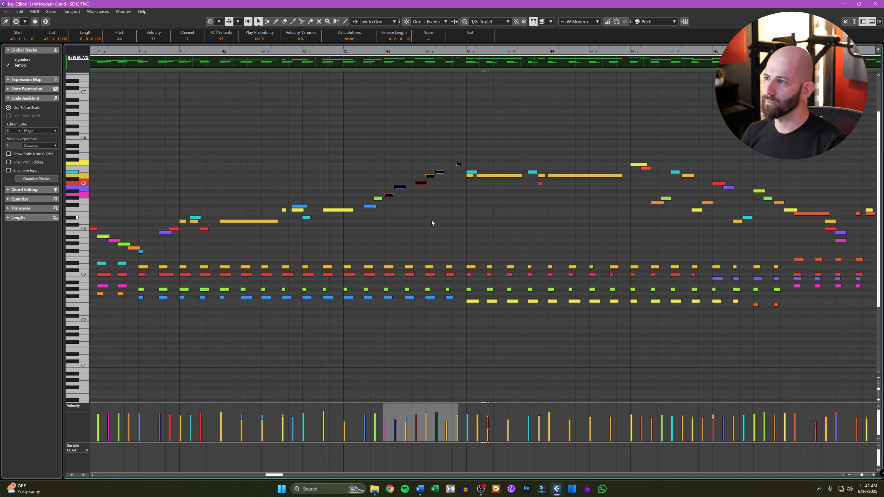
{"action": "key", "text": "q"}
{"action": "key", "text": "space"}
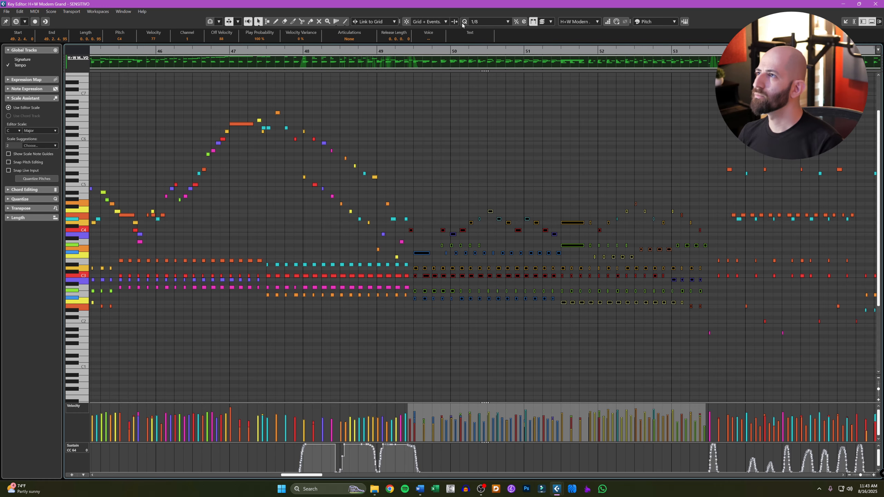
Quantize the passages from the middle of bar 49 to about bar 74, section by section, with the 1/16 preset.
{"action": "left_click", "coordinate": [489, 22]}
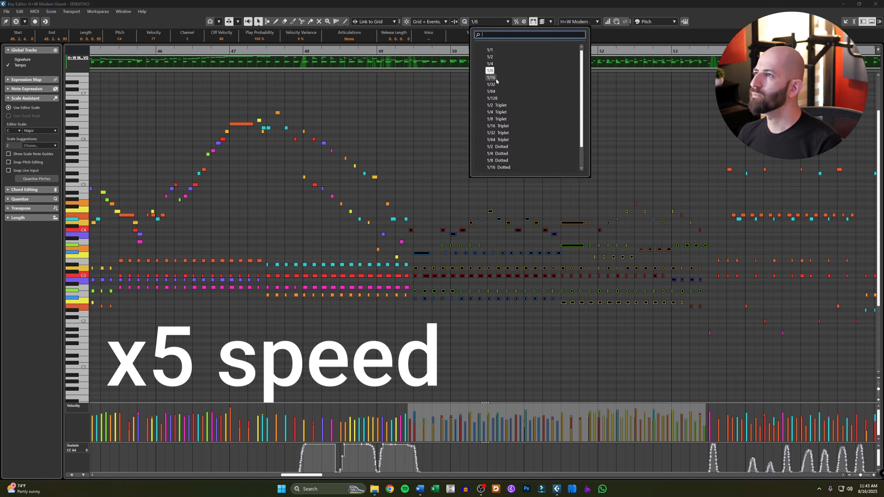
{"action": "left_click", "coordinate": [486, 75]}
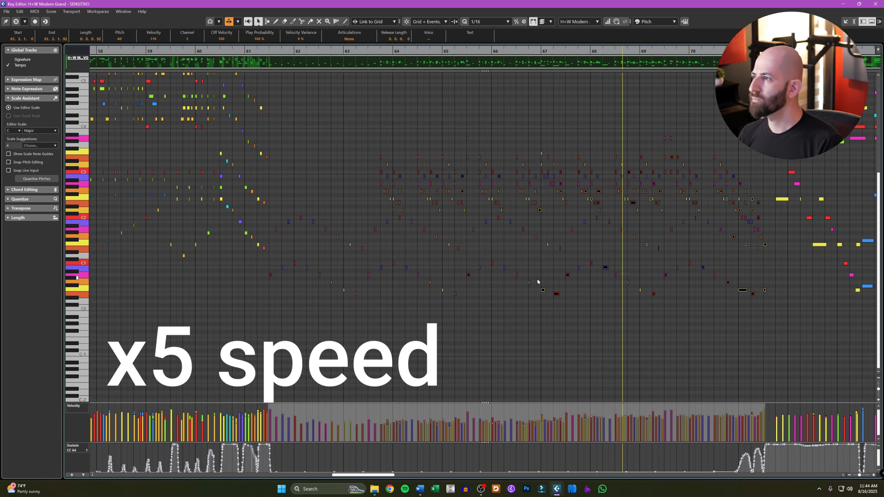
{"action": "left_click", "coordinate": [786, 230]}
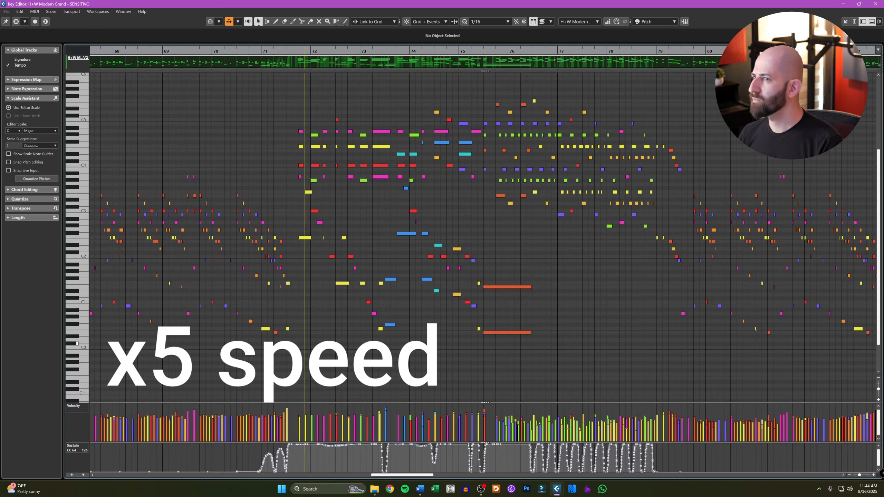
{"action": "left_click_drag", "start_coordinate": [221, 74], "coordinate": [424, 379]}
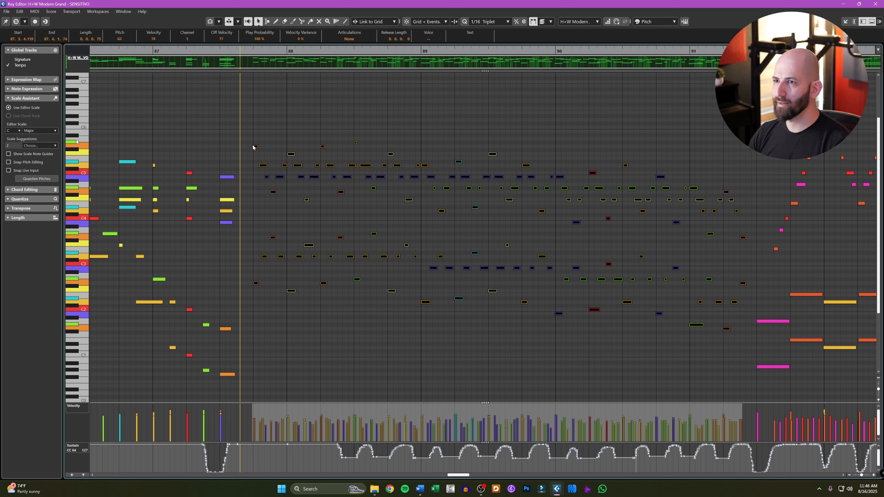
Separate the lower-hand notes from the upper ones between late bar 87 and bar 91, quantize them with the 1/16 preset, and start playback.
{"action": "left_click_drag", "start_coordinate": [249, 119], "coordinate": [755, 219]}
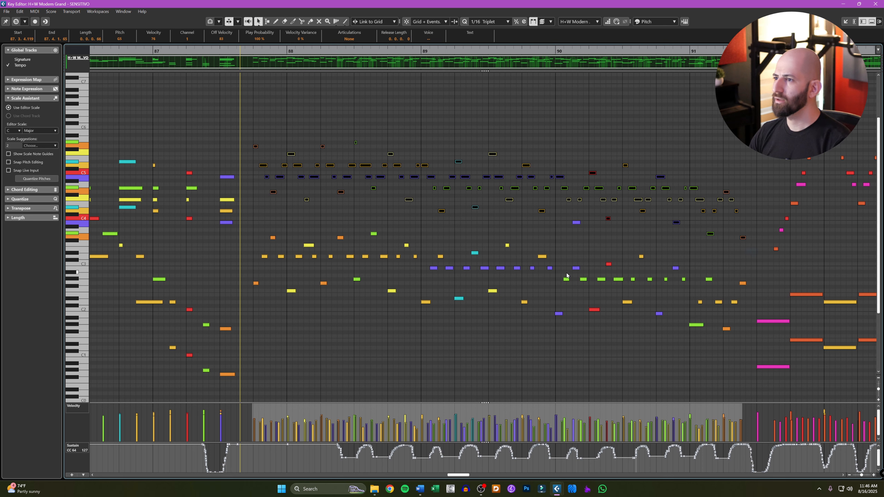
{"action": "left_click_drag", "start_coordinate": [254, 220], "coordinate": [614, 365]}
{"action": "left_click_drag", "start_coordinate": [248, 236], "coordinate": [554, 333]}
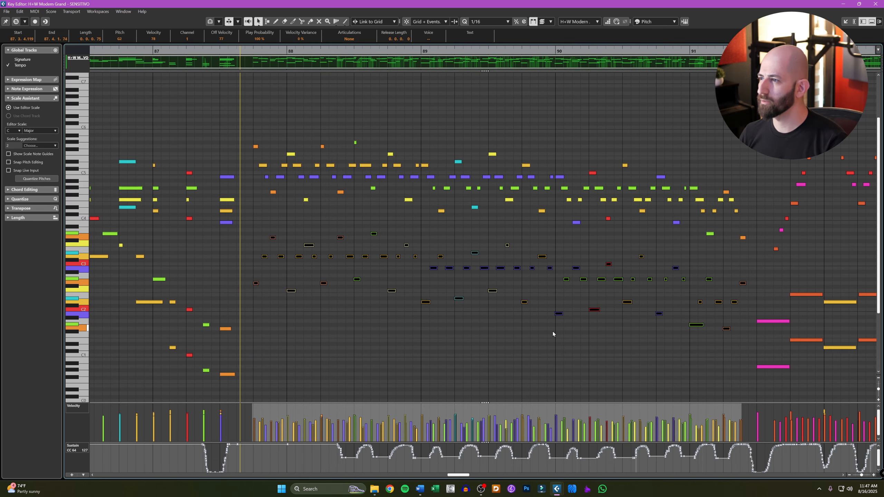
{"action": "key", "text": "q"}
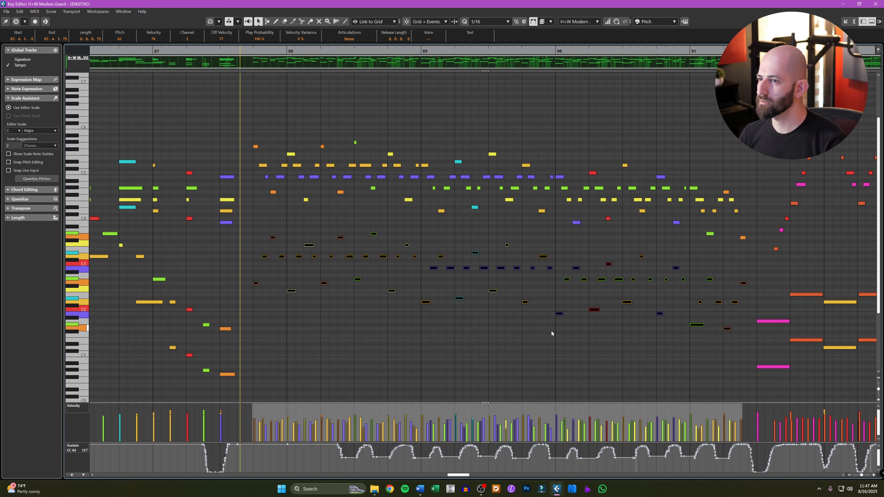
{"action": "key", "text": "space"}
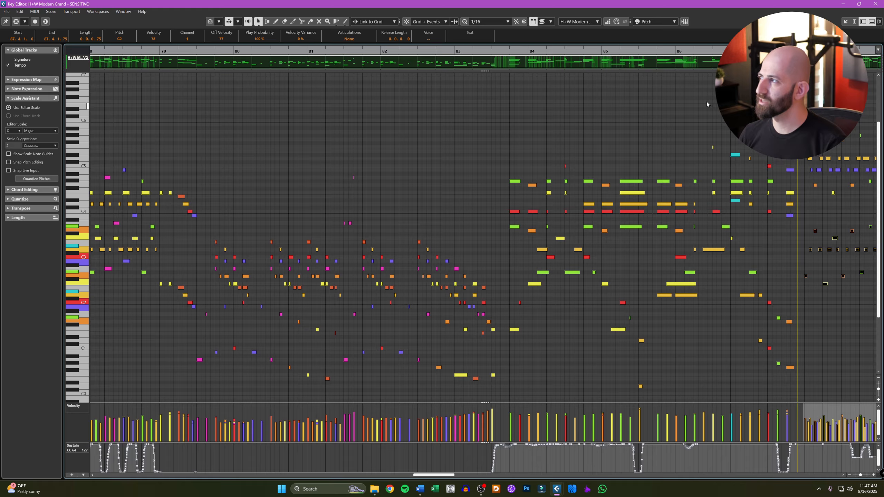
Quantize the fast upper notes from the middle of bar 91 to bar 95 with the 1/16 Triplet preset.
{"action": "left_click_drag", "start_coordinate": [679, 110], "coordinate": [12, 137]}
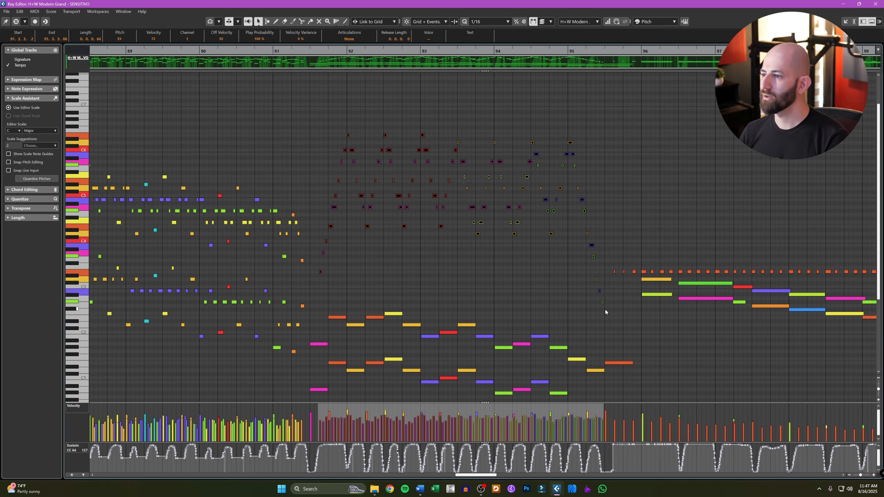
{"action": "key", "text": "alt+comma"}
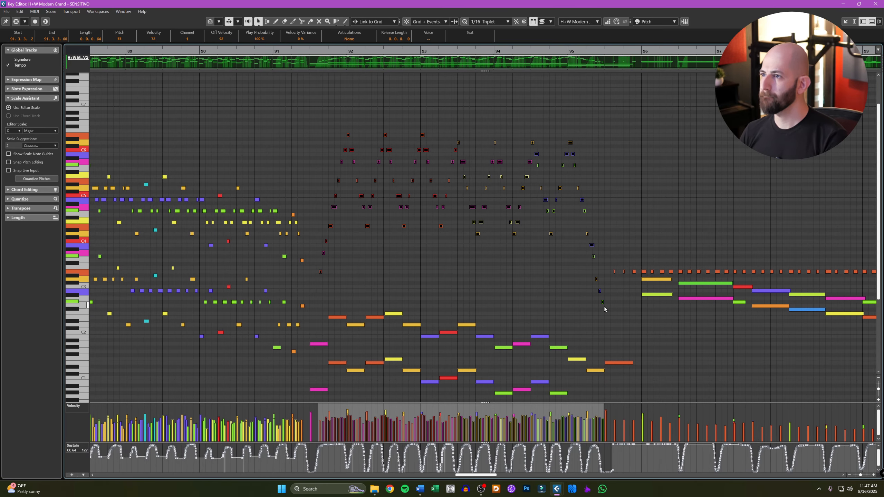
{"action": "key", "text": "q"}
Quantize the remaining passages from the middle of bar 99 to the end of the piece with the 1/8 preset, and clear the selection.
{"action": "key", "text": "alt+4"}
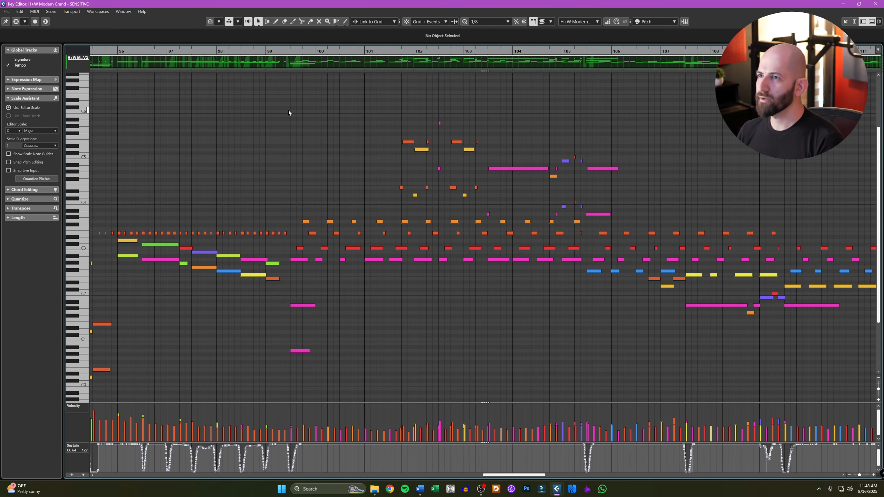
{"action": "mouse_move", "coordinate": [294, 104]}
{"action": "left_mouse_down"}
{"action": "mouse_move", "coordinate": [347, 202]}
{"action": "mouse_move", "coordinate": [584, 379]}
{"action": "mouse_move", "coordinate": [617, 390]}
{"action": "left_mouse_up"}
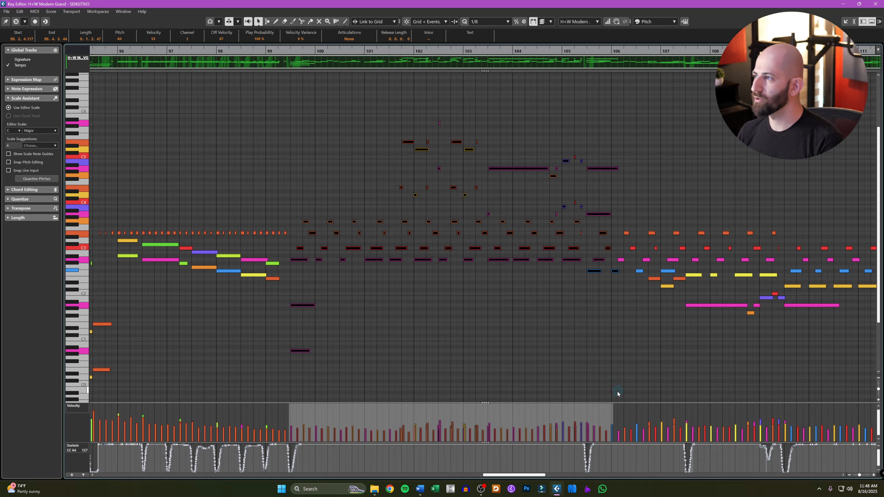
{"action": "left_click_drag", "start_coordinate": [601, 340], "coordinate": [440, 332]}
{"action": "left_click_drag", "start_coordinate": [313, 159], "coordinate": [592, 323]}
{"action": "left_click_drag", "start_coordinate": [745, 349], "coordinate": [480, 349]}
{"action": "left_click_drag", "start_coordinate": [259, 82], "coordinate": [704, 364]}
{"action": "key", "text": "q"}
{"action": "left_click_drag", "start_coordinate": [808, 359], "coordinate": [444, 331]}
{"action": "left_click_drag", "start_coordinate": [311, 123], "coordinate": [697, 339]}
{"action": "key", "text": "q"}
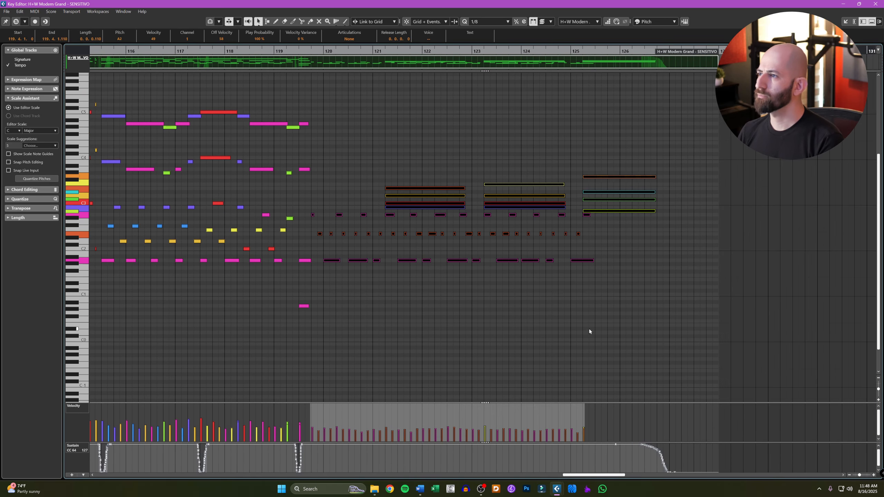
{"action": "left_click", "coordinate": [566, 328]}
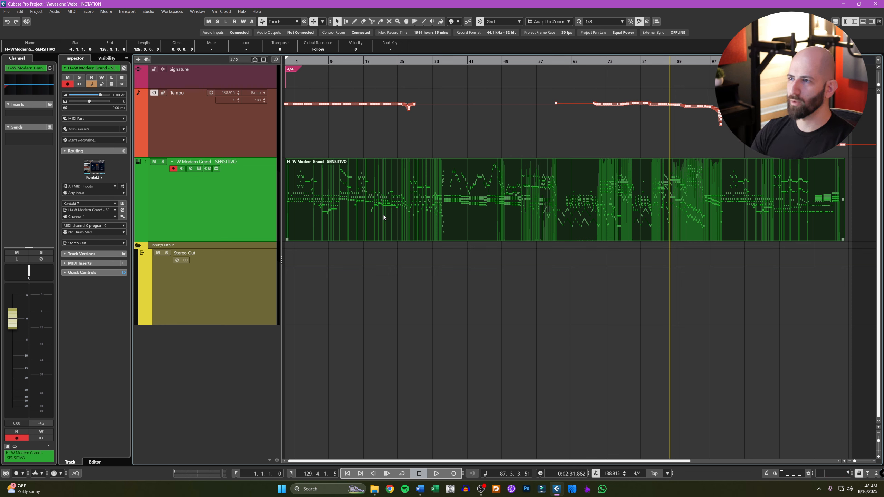
Duplicate the piano track without its MIDI part, and rename the original track R.
{"action": "left_click", "coordinate": [227, 212]}
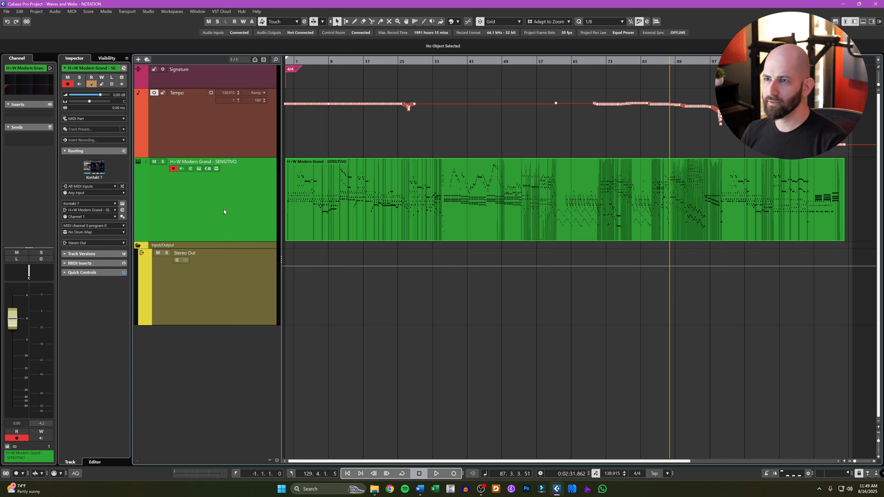
{"action": "key", "text": "shift+d"}
{"action": "left_click", "coordinate": [208, 164]}
{"action": "double_click", "coordinate": [207, 162]}
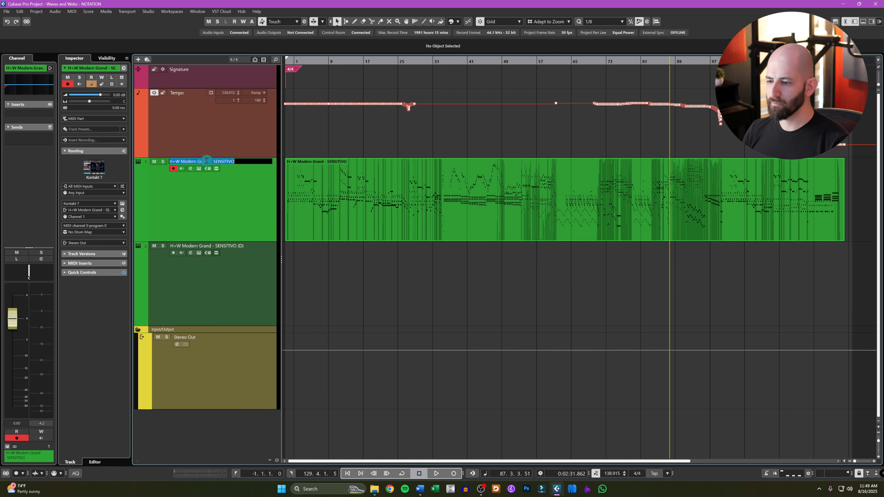
{"action": "type", "text": "R"}
{"action": "key", "text": "Return"}
Rename the duplicate track L, and draw an empty MIDI part on it spanning the full length of the R part.
{"action": "double_click", "coordinate": [211, 246]}
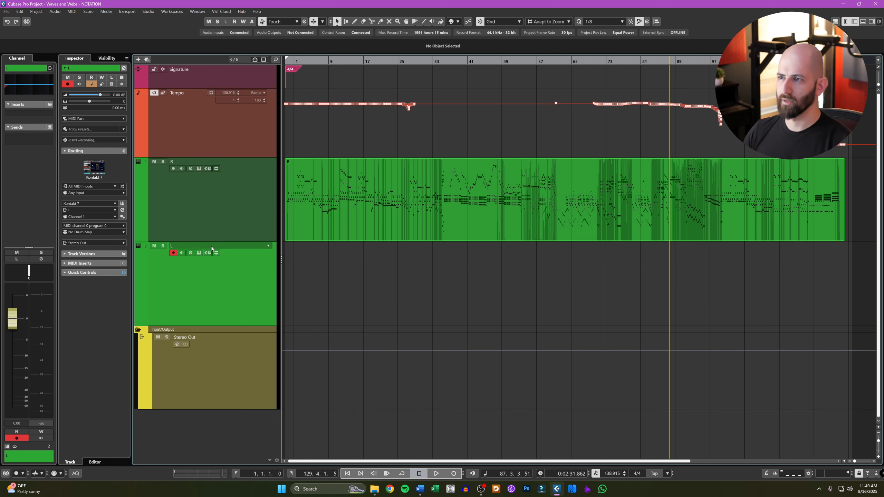
{"action": "type", "text": "L"}
{"action": "key", "text": "Return"}
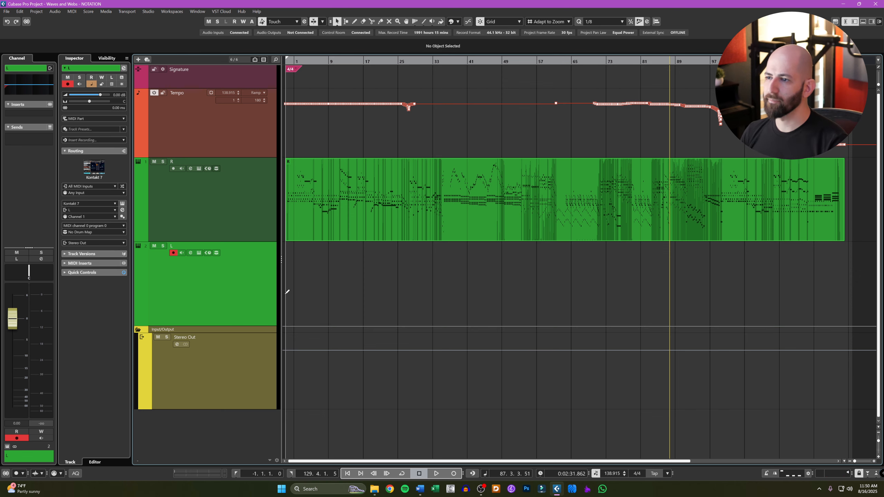
{"action": "left_click_drag", "start_coordinate": [285, 293], "coordinate": [839, 278]}
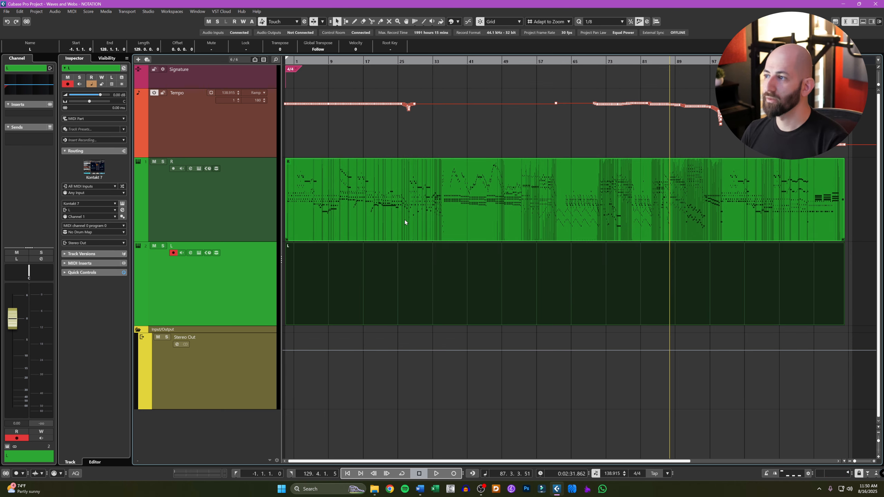
Cut the repeating left-hand accompaniment notes from the start to the middle of bar 11 out of the R part, leaving the low melody.
{"action": "left_click", "coordinate": [405, 219]}
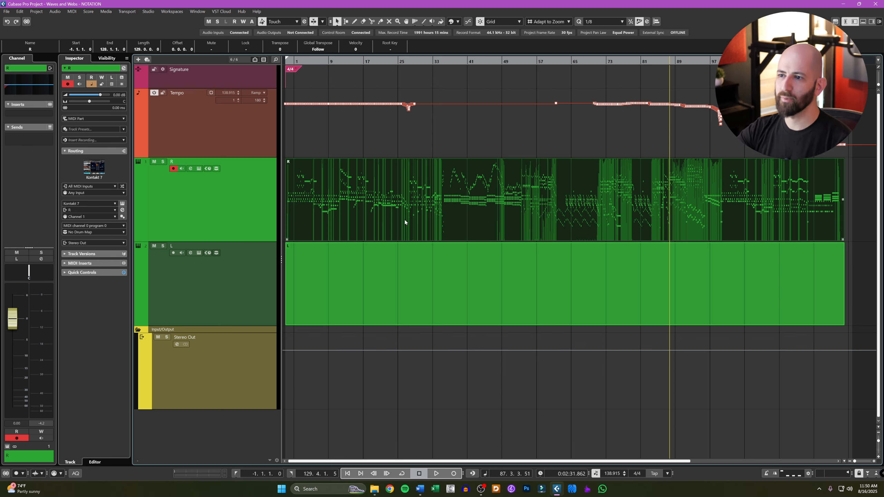
{"action": "double_click", "coordinate": [405, 222]}
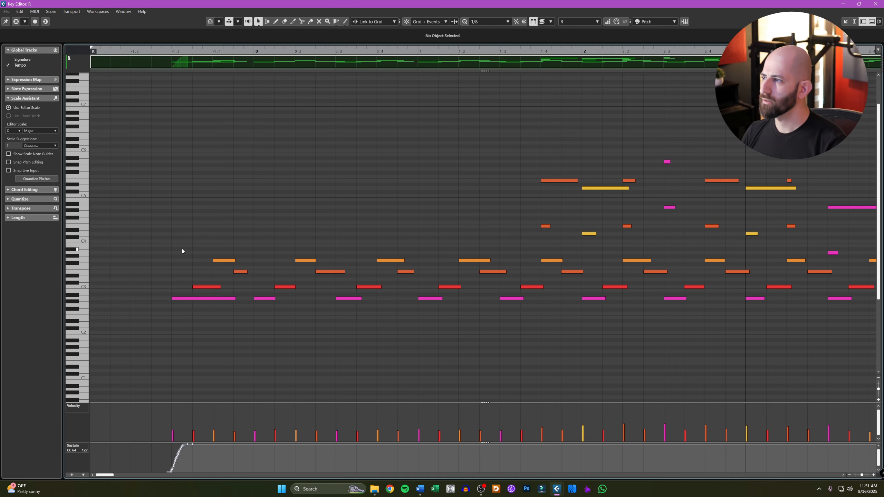
{"action": "left_click_drag", "start_coordinate": [181, 249], "coordinate": [839, 343]}
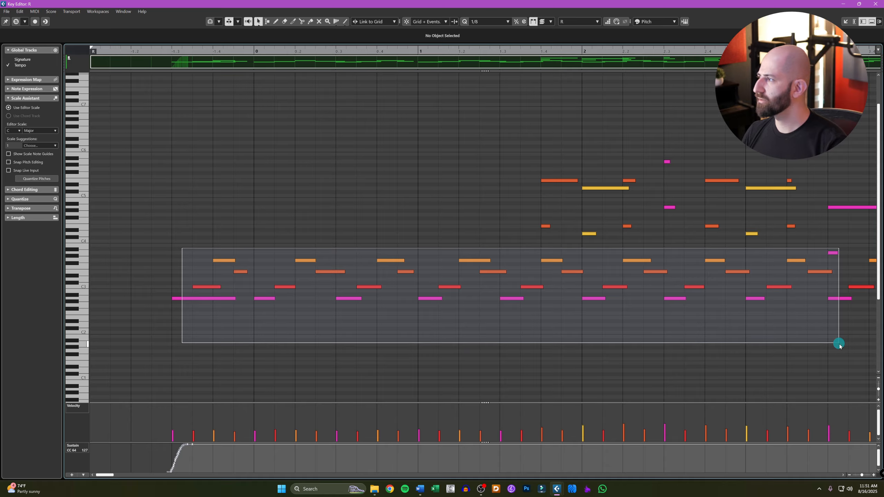
{"action": "left_click_drag", "start_coordinate": [218, 238], "coordinate": [295, 321]}
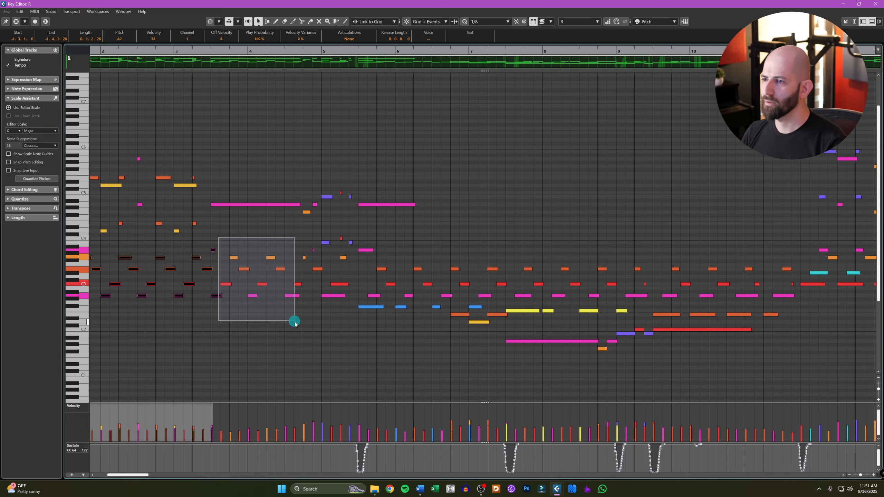
{"action": "key", "text": "KP_Subtract"}
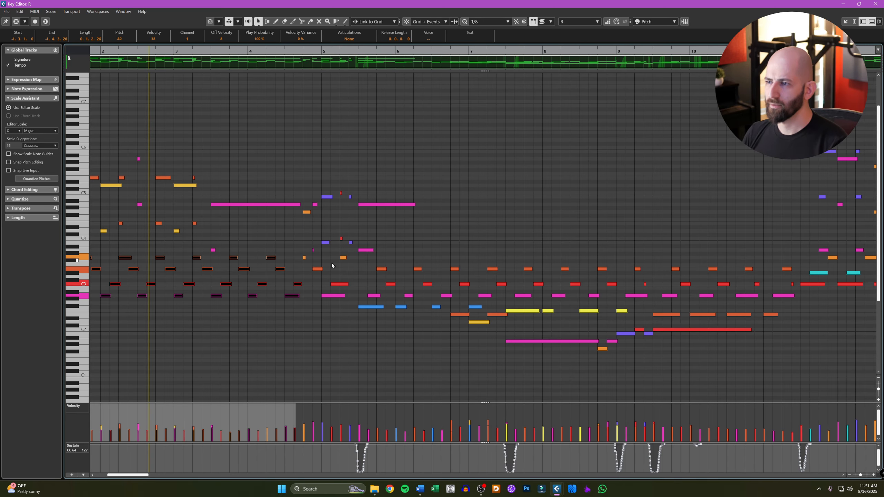
{"action": "left_click_drag", "start_coordinate": [318, 262], "coordinate": [364, 328]}
{"action": "left_click", "coordinate": [342, 258], "text": "shift"}
{"action": "left_click_drag", "start_coordinate": [362, 265], "coordinate": [795, 303]}
{"action": "left_click_drag", "start_coordinate": [599, 254], "coordinate": [472, 264]}
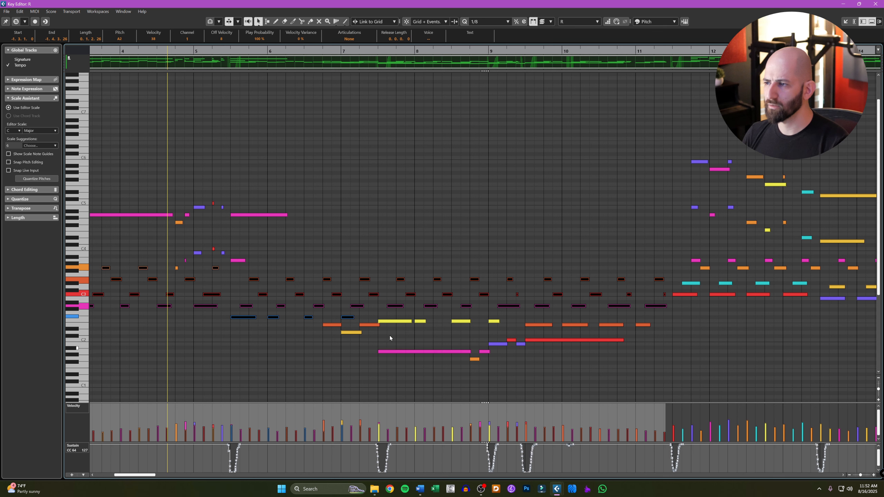
{"action": "left_click_drag", "start_coordinate": [394, 313], "coordinate": [501, 327]}
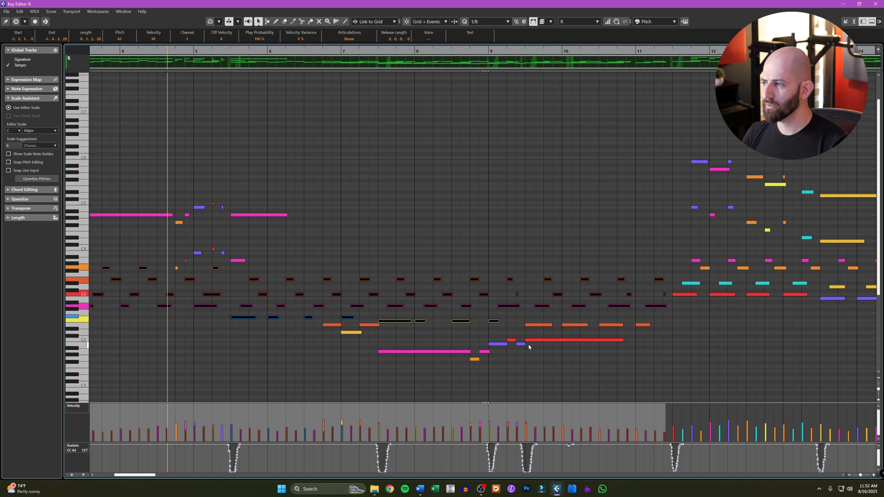
{"action": "left_click_drag", "start_coordinate": [531, 317], "coordinate": [677, 327]}
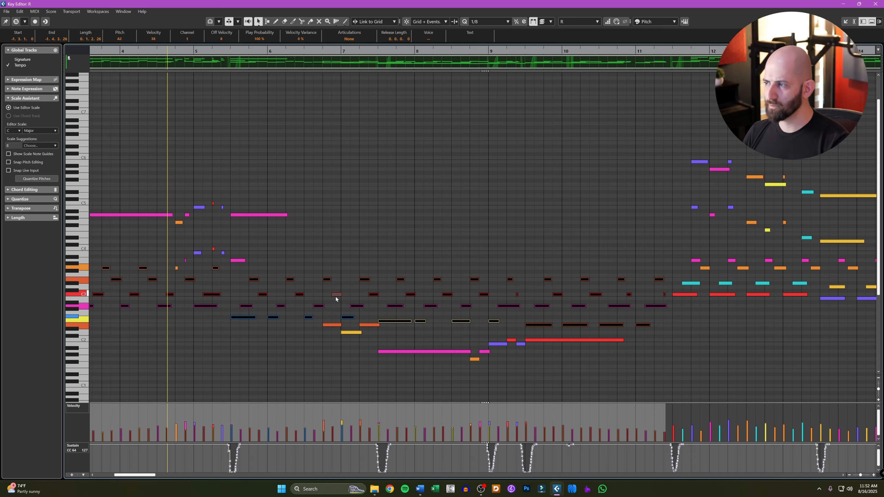
{"action": "scroll", "coordinate": [336, 299], "scroll_direction": "down", "scroll_amount": 2, "text": "ctrl"}
{"action": "key", "text": "Delete"}
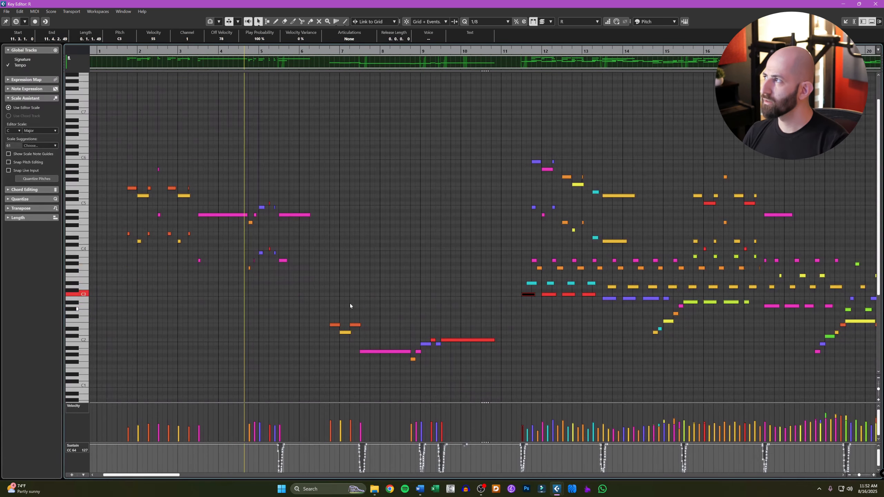
Close the R part, paste the cut left-hand notes into the L part at their original positions, and undo the paste.
{"action": "left_click", "coordinate": [876, 4]}
{"action": "left_click", "coordinate": [449, 282]}
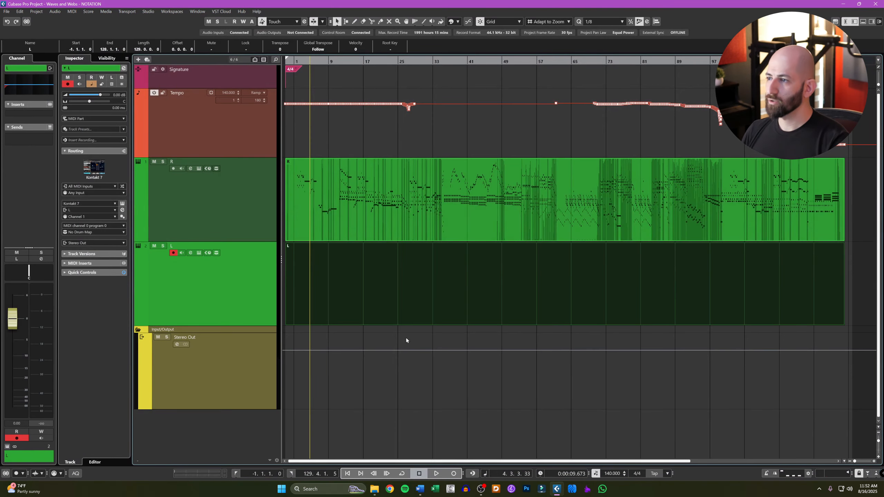
{"action": "double_click", "coordinate": [416, 298]}
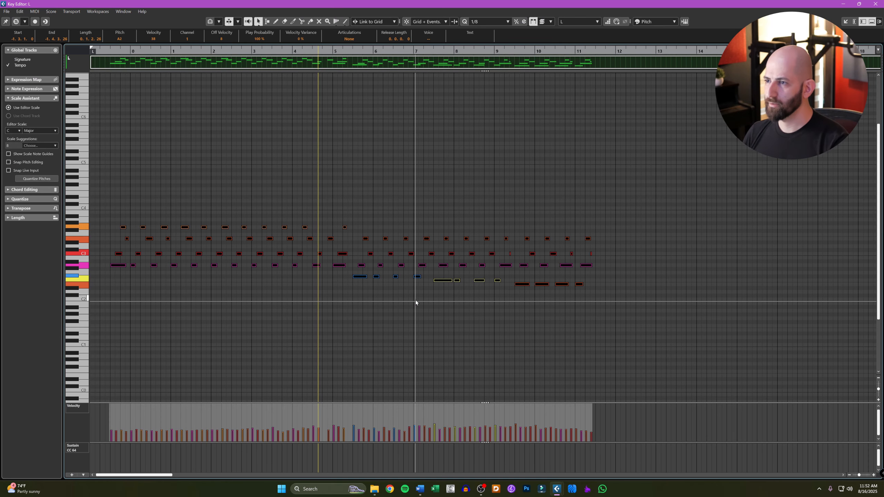
{"action": "left_click", "coordinate": [415, 310]}
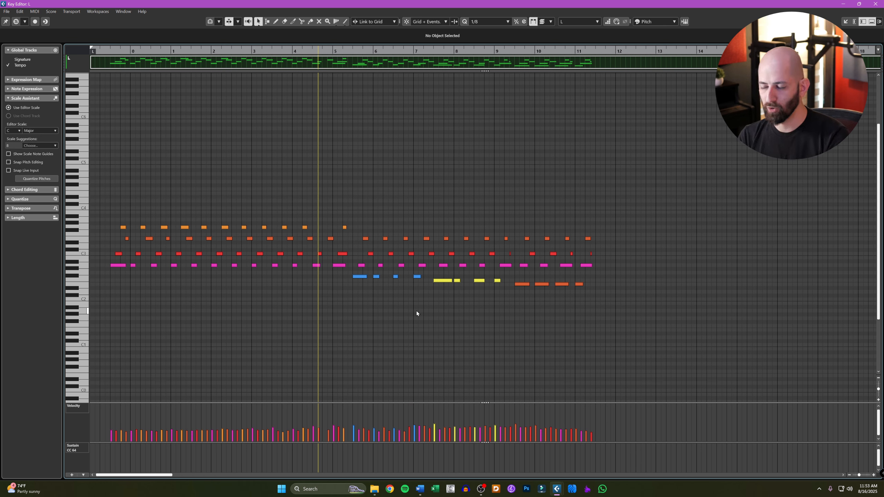
{"action": "key", "text": "ctrl+z"}
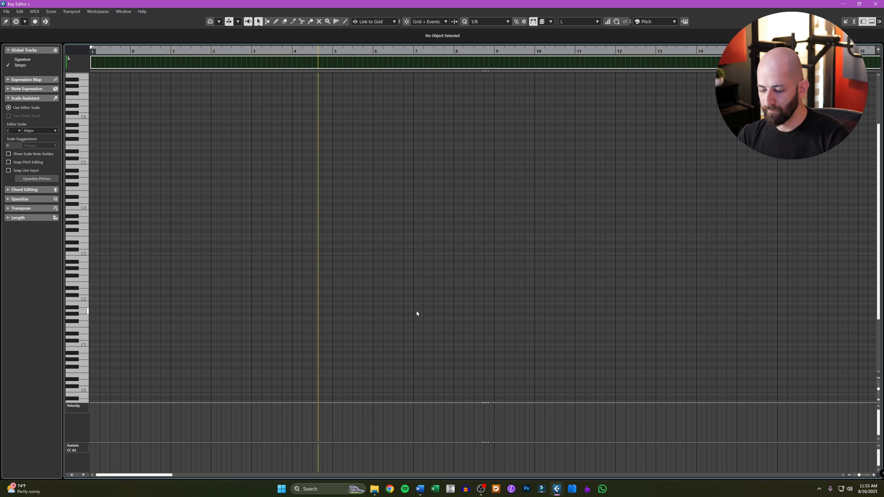
Remove the left-hand notes pasted at the playback cursor and paste them into the L part at their original positions.
{"action": "key", "text": "alt+v"}
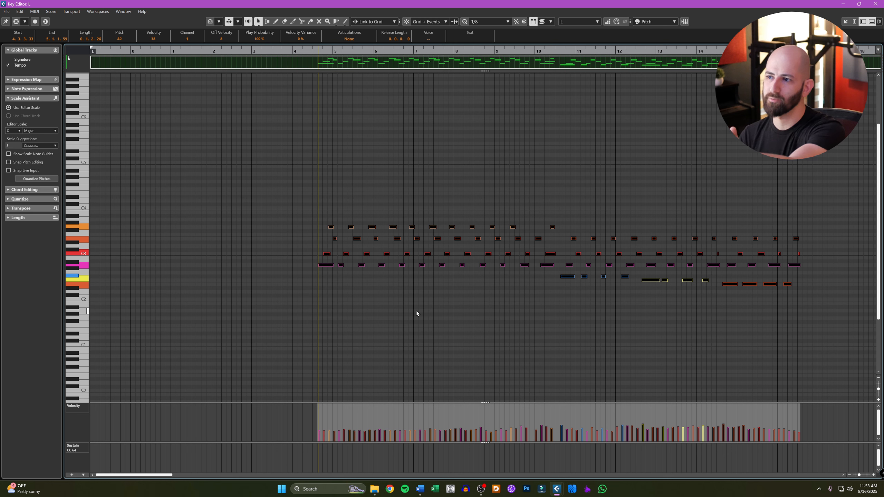
{"action": "key", "text": "Delete"}
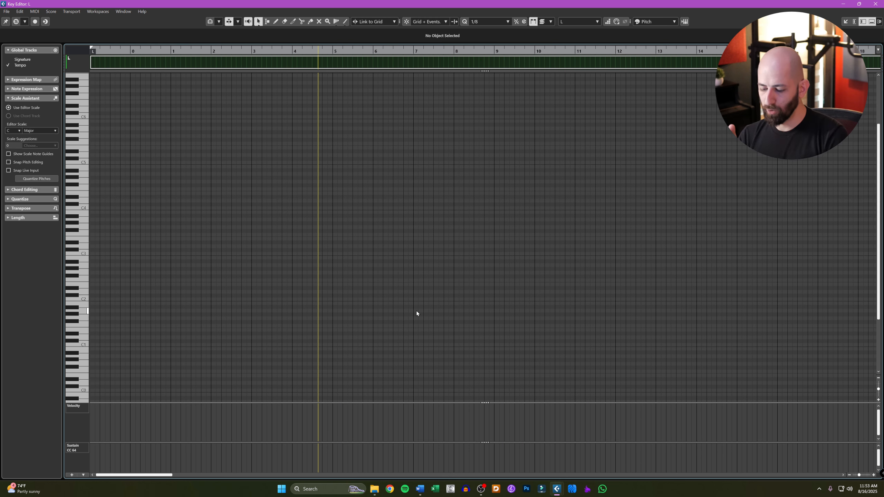
{"action": "key", "text": "ctrl+z"}
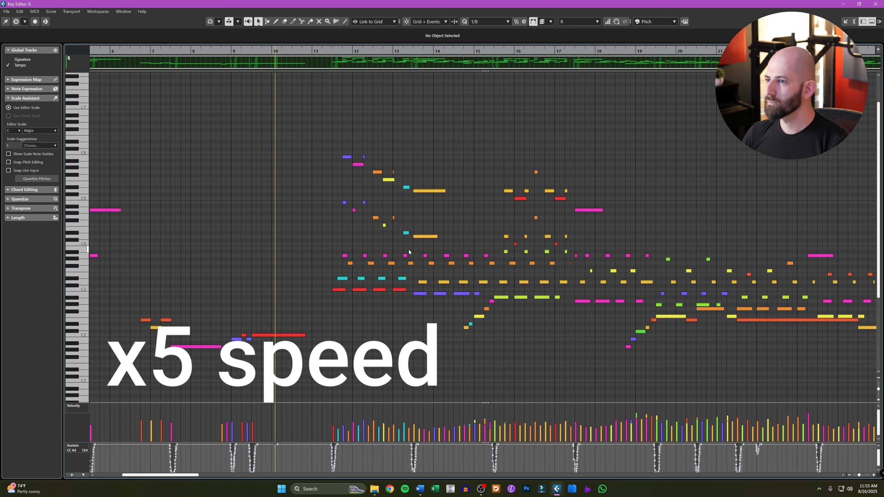
Cut the left-hand accompaniment notes from the middle of bar 11 to bar 27 out of the R part, leaving the melody and low melodic lines.
{"action": "left_click_drag", "start_coordinate": [330, 253], "coordinate": [574, 297]}
{"action": "left_click_drag", "start_coordinate": [580, 252], "coordinate": [653, 303]}
{"action": "scroll", "coordinate": [654, 303], "scroll_direction": "right", "scroll_amount": 6}
{"action": "left_click_drag", "start_coordinate": [425, 252], "coordinate": [630, 309]}
{"action": "left_click_drag", "start_coordinate": [501, 309], "coordinate": [576, 313]}
{"action": "left_click_drag", "start_coordinate": [582, 315], "coordinate": [677, 320]}
{"action": "left_click_drag", "start_coordinate": [635, 254], "coordinate": [708, 307]}
{"action": "left_click_drag", "start_coordinate": [679, 246], "coordinate": [749, 367]}
{"action": "scroll", "coordinate": [748, 367], "scroll_direction": "right", "scroll_amount": 7}
{"action": "scroll", "coordinate": [531, 335], "scroll_direction": "right", "scroll_amount": 7}
{"action": "key", "text": "space"}
{"action": "key", "text": "space"}
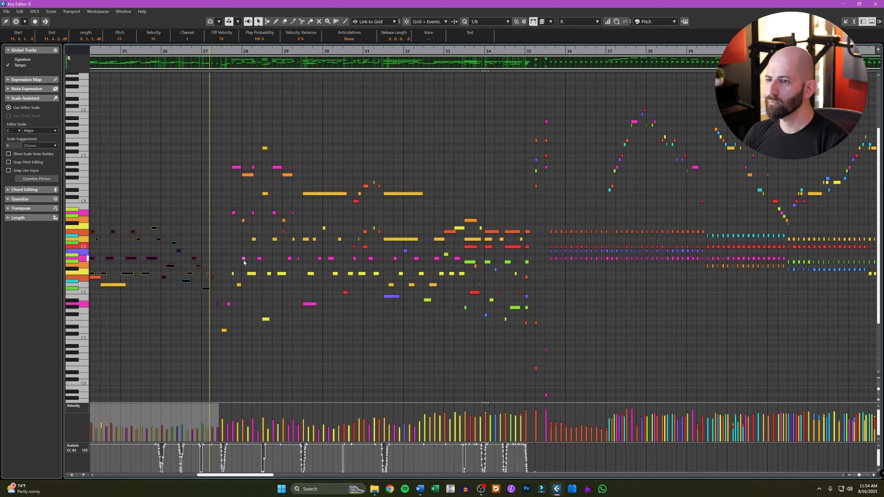
{"action": "key", "text": "space"}
{"action": "scroll", "coordinate": [576, 233], "scroll_direction": "down", "scroll_amount": 3}
{"action": "scroll", "coordinate": [577, 234], "scroll_direction": "left", "scroll_amount": 10}
{"action": "key", "text": "ctrl+x"}
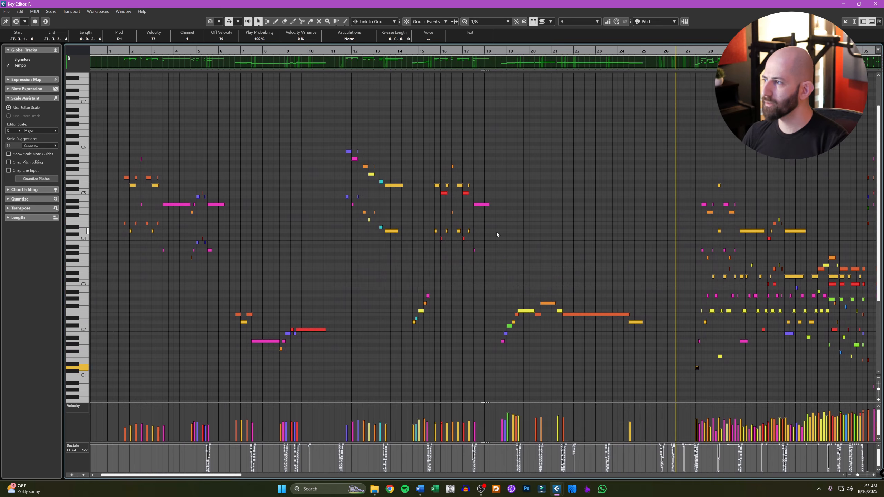
Close the R part and paste the cut accompaniment notes into the L part at their original positions.
{"action": "left_click", "coordinate": [876, 4]}
{"action": "double_click", "coordinate": [421, 293]}
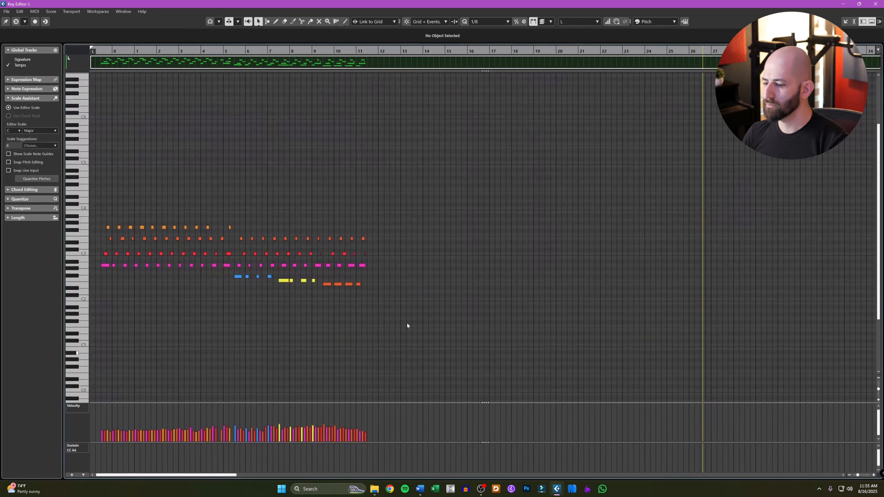
{"action": "key", "text": "alt+v"}
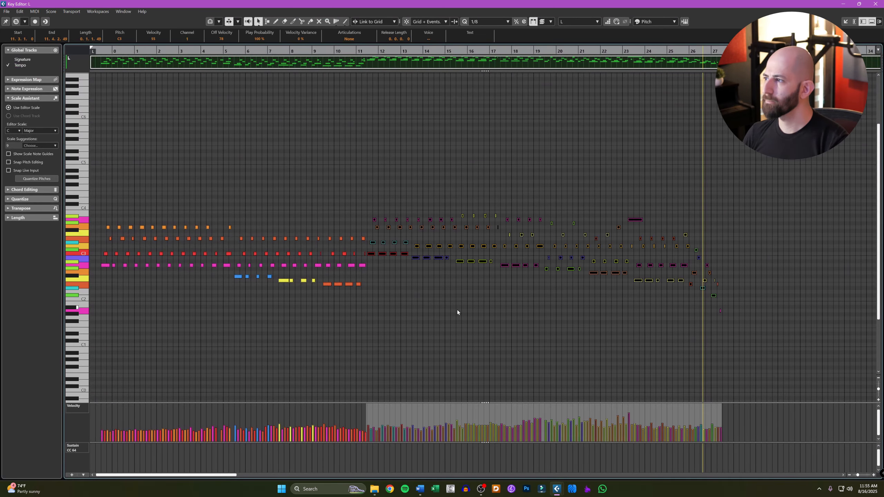
{"action": "left_click", "coordinate": [457, 310]}
Move the left-hand notes from the middle of bar 27 to bar 35 out of the R part into the L part.
{"action": "left_click", "coordinate": [876, 4]}
{"action": "left_click", "coordinate": [445, 206]}
{"action": "double_click", "coordinate": [445, 206]}
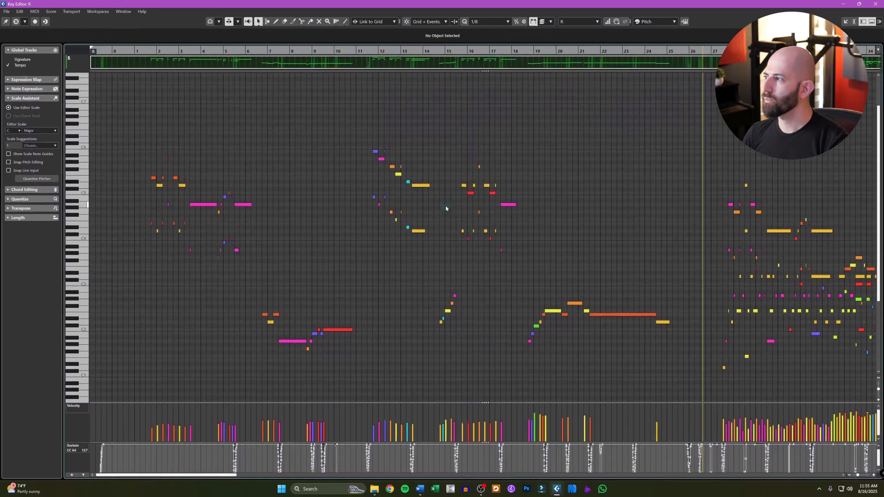
{"action": "left_click_drag", "start_coordinate": [513, 226], "coordinate": [624, 376]}
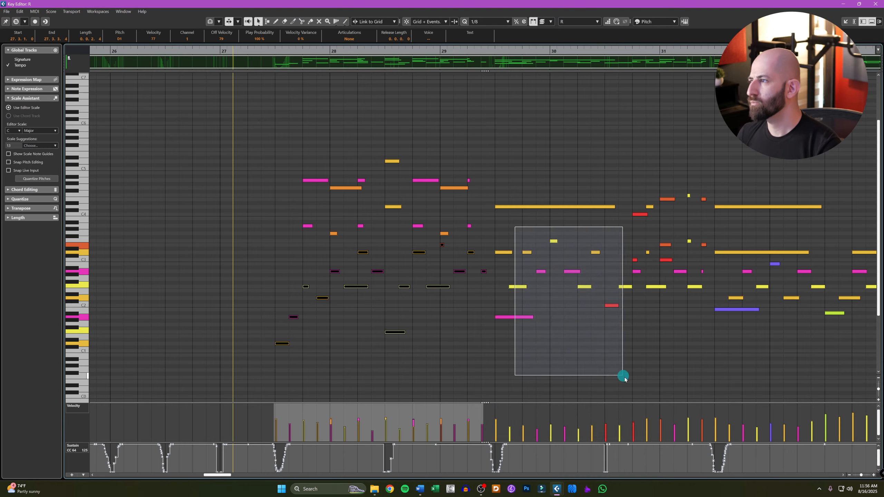
{"action": "left_click_drag", "start_coordinate": [726, 260], "coordinate": [797, 354]}
{"action": "scroll", "coordinate": [592, 296], "scroll_direction": "right", "scroll_amount": 5}
{"action": "left_click_drag", "start_coordinate": [403, 238], "coordinate": [498, 326]}
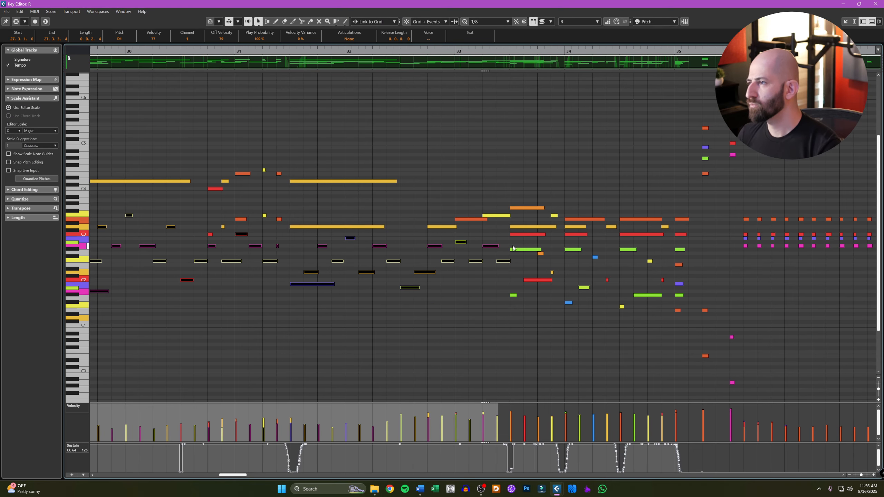
{"action": "left_click_drag", "start_coordinate": [512, 253], "coordinate": [614, 352]}
{"action": "left_click_drag", "start_coordinate": [620, 258], "coordinate": [666, 367]}
{"action": "left_click_drag", "start_coordinate": [670, 273], "coordinate": [758, 392]}
{"action": "scroll", "coordinate": [809, 281], "scroll_direction": "down", "scroll_amount": 3}
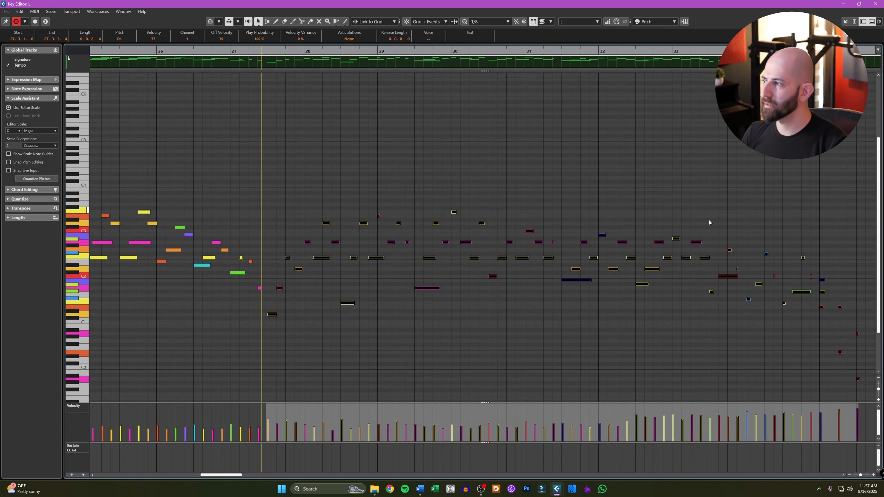
Move the remaining left-hand notes, including the low notes in bars 71 to 79, from the R part into the L part.
{"action": "left_click_drag", "start_coordinate": [731, 224], "coordinate": [679, 215]}
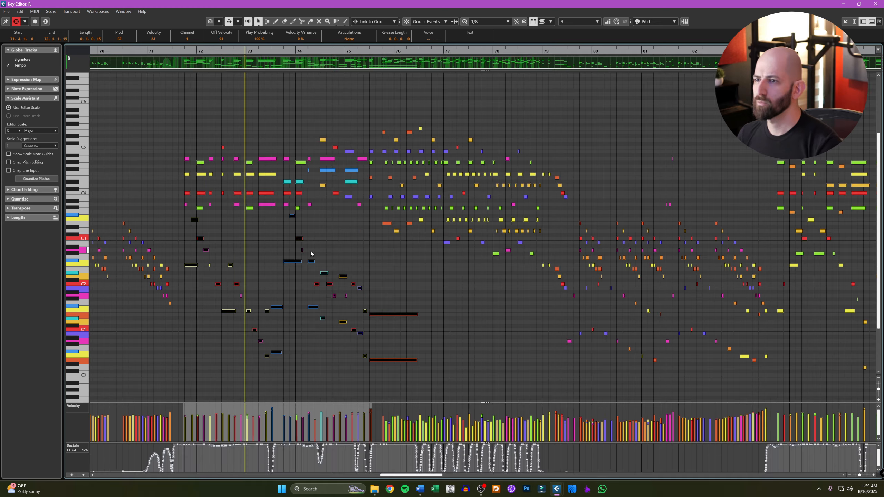
{"action": "left_click_drag", "start_coordinate": [381, 196], "coordinate": [566, 400]}
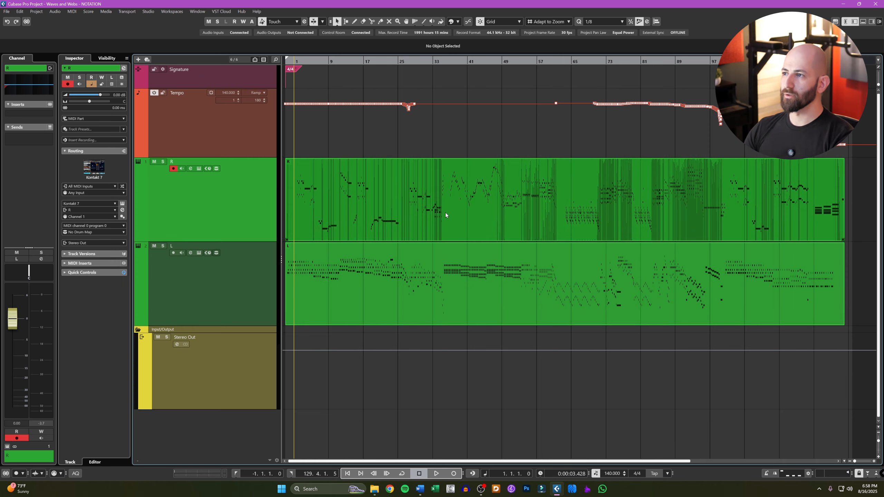
Delete all sustain pedal (CC 64) events from the R part and remove the Sustain lane.
{"action": "double_click", "coordinate": [445, 213]}
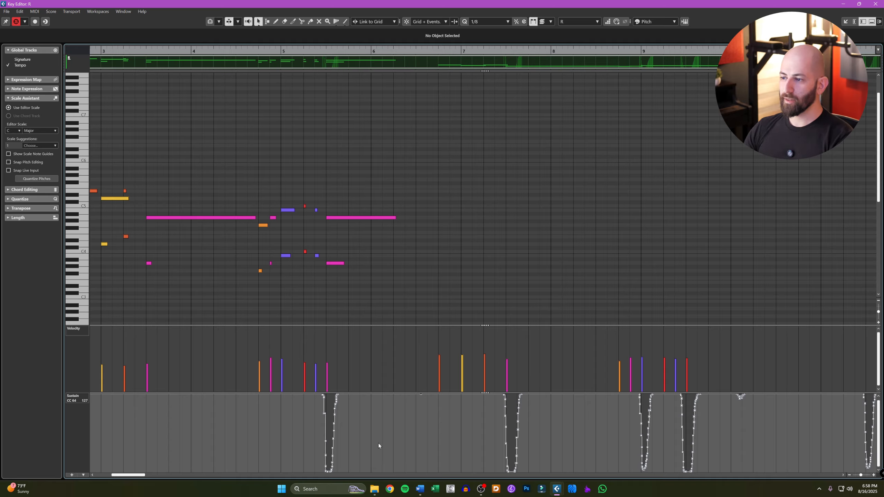
{"action": "left_click_drag", "start_coordinate": [379, 445], "coordinate": [431, 403]}
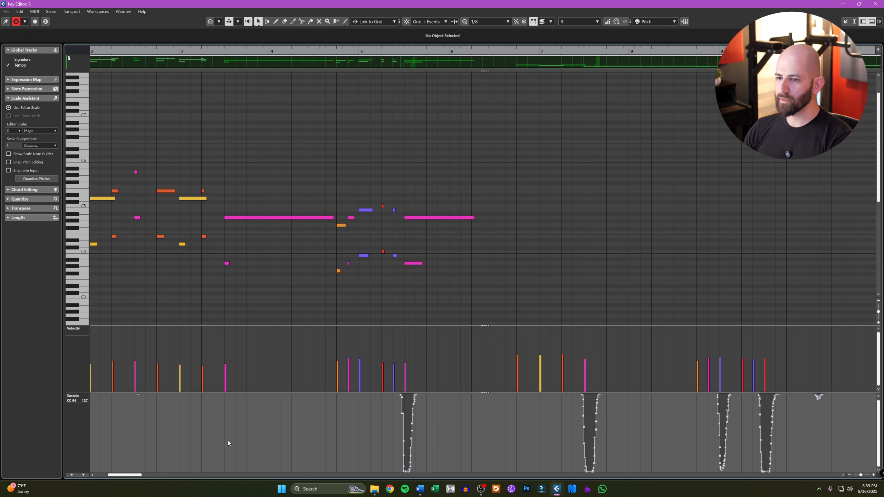
{"action": "right_click", "coordinate": [71, 401]}
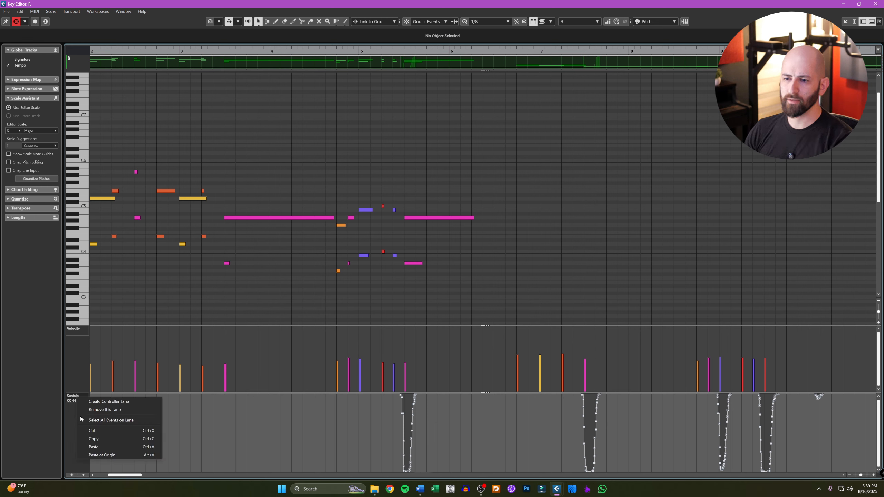
{"action": "left_click", "coordinate": [91, 420]}
{"action": "key", "text": "Delete"}
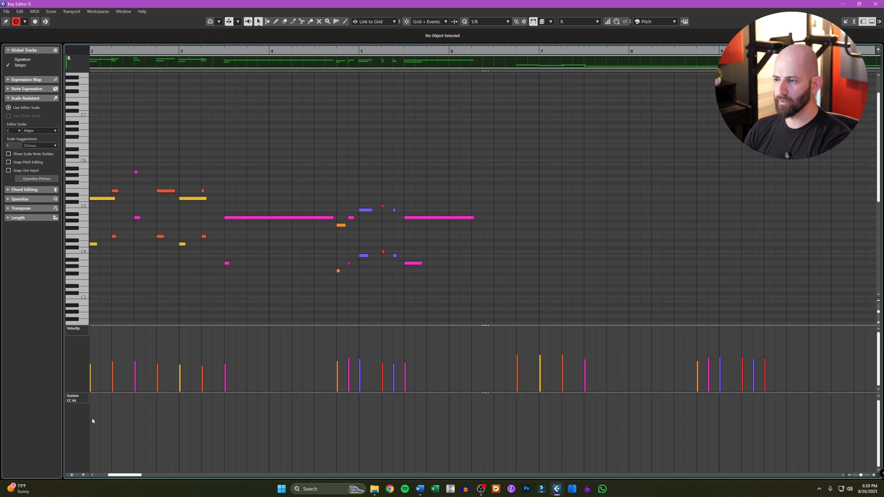
{"action": "key", "text": "alt+v"}
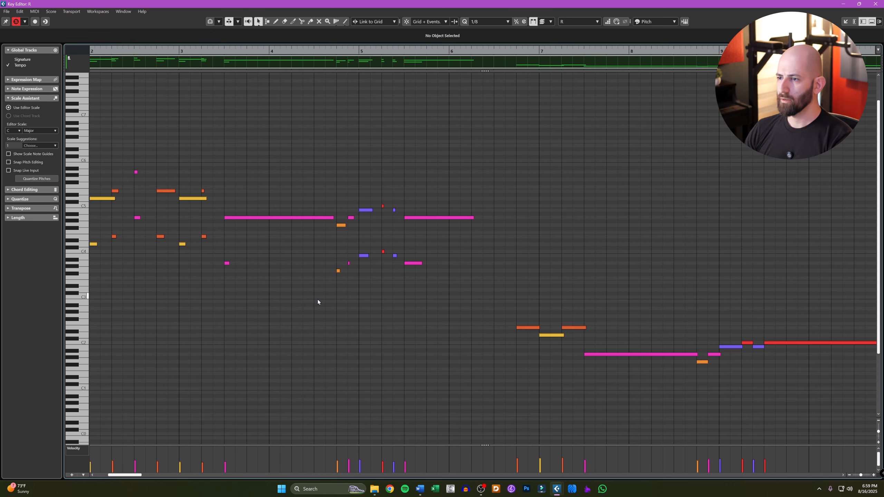
Set the R part's notes in bars 1 to 17 to fixed 1/8 lengths and apply 100% legato to them.
{"action": "scroll", "coordinate": [362, 324], "scroll_direction": "down", "scroll_amount": 3}
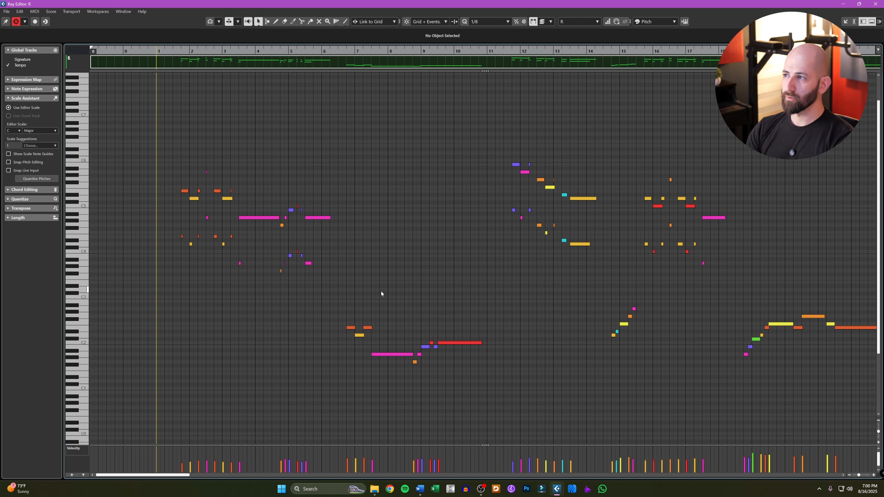
{"action": "scroll", "coordinate": [164, 229], "scroll_direction": "up", "scroll_amount": 3}
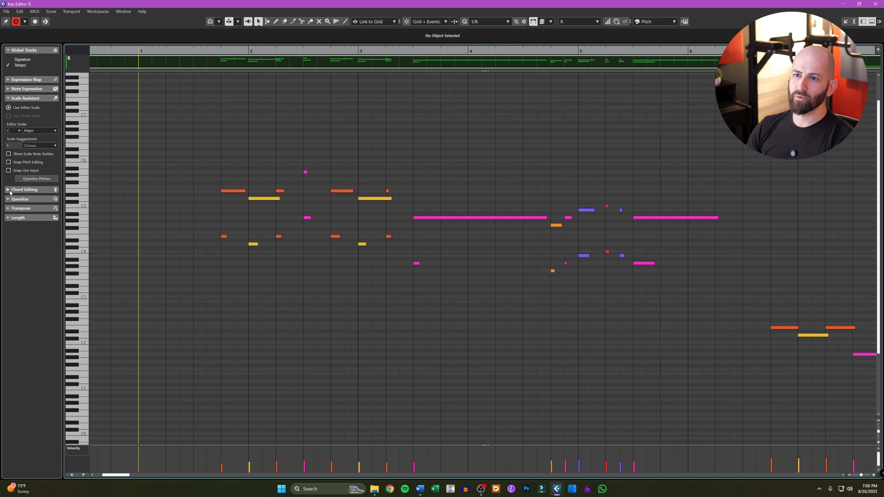
{"action": "left_click", "coordinate": [8, 218]}
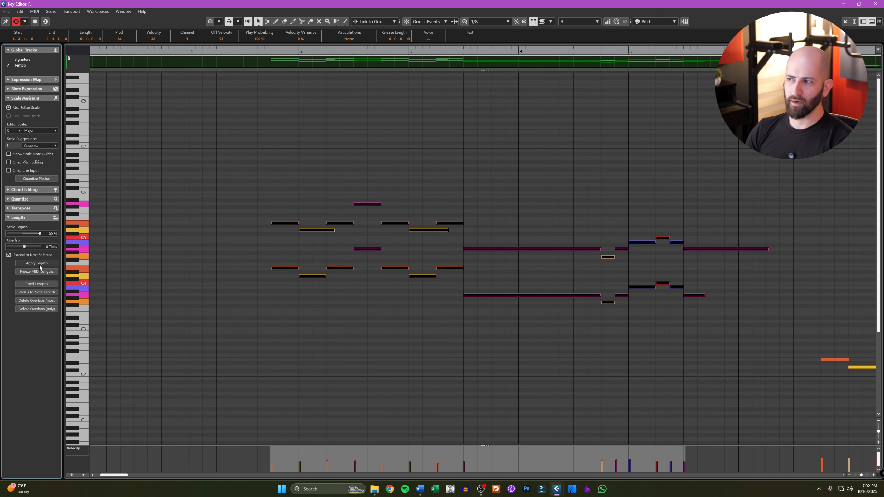
{"action": "left_click", "coordinate": [47, 285]}
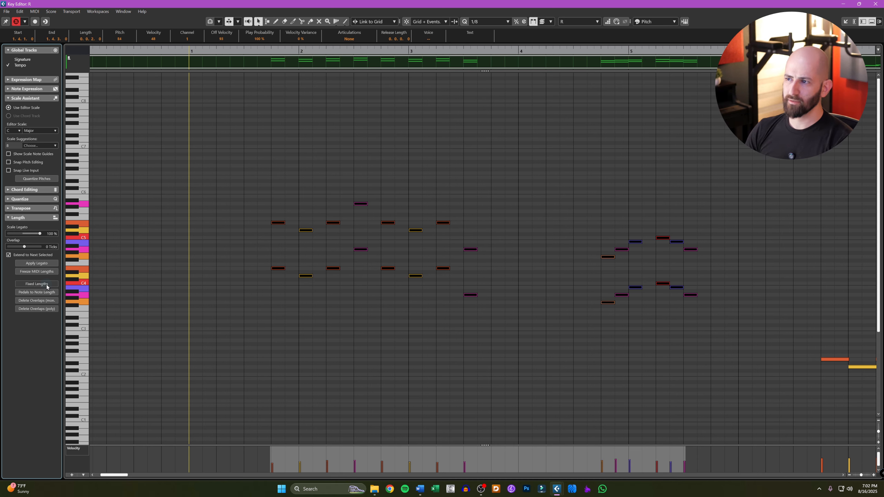
{"action": "left_click", "coordinate": [36, 263]}
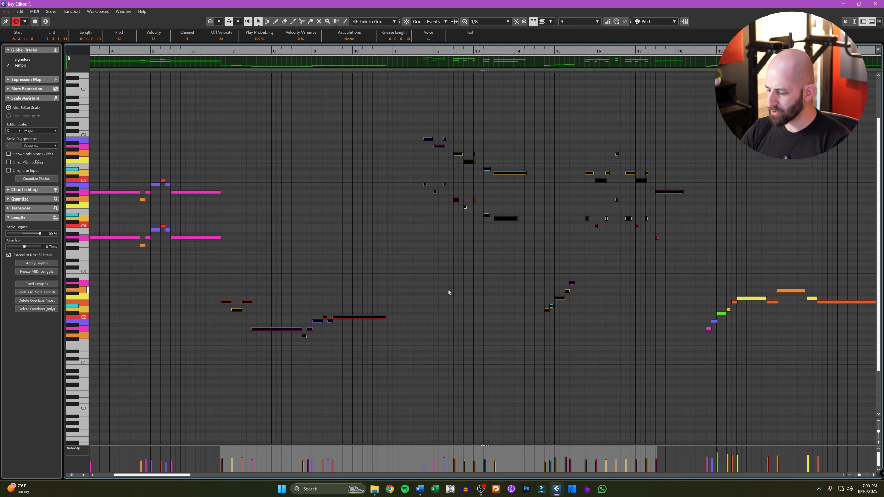
{"action": "key", "text": "ctrl+z"}
{"action": "key", "text": "ctrl+shift+z"}
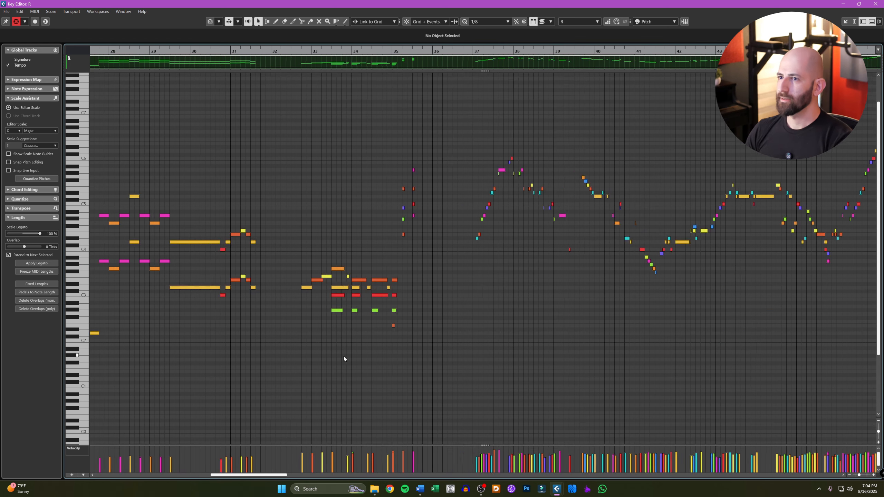
Apply legato to the R part's notes from the end of bar 27 to bar 61.
{"action": "left_click", "coordinate": [517, 254]}
{"action": "left_click_drag", "start_coordinate": [537, 274], "coordinate": [695, 397]}
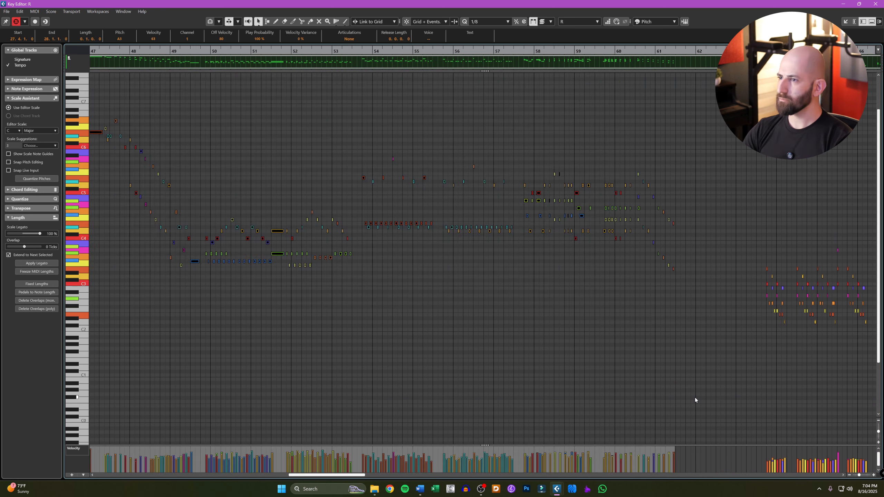
{"action": "key", "text": "l"}
{"action": "left_click", "coordinate": [789, 239]}
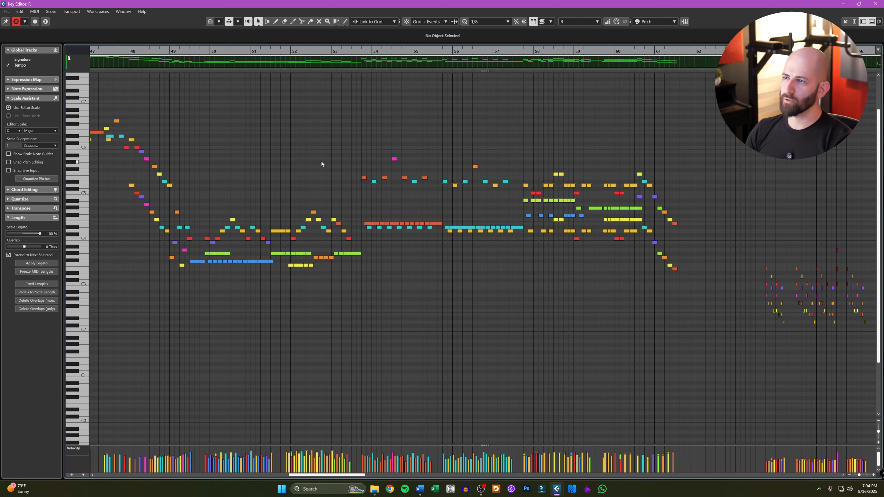
{"action": "left_click_drag", "start_coordinate": [321, 161], "coordinate": [479, 298]}
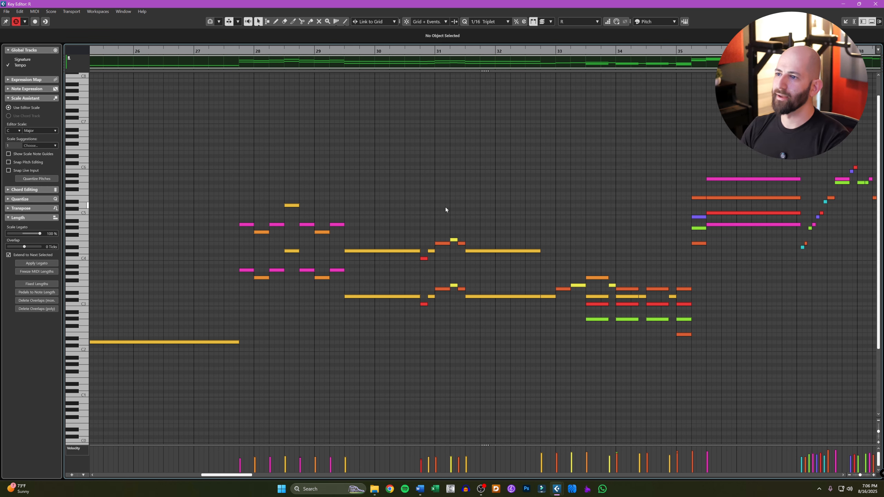
Set the R part's notes, first up to bar 35 and then in the rest of the part, to fixed 1/16 Triplet lengths with legato.
{"action": "scroll", "coordinate": [432, 231], "scroll_direction": "down", "scroll_amount": 2}
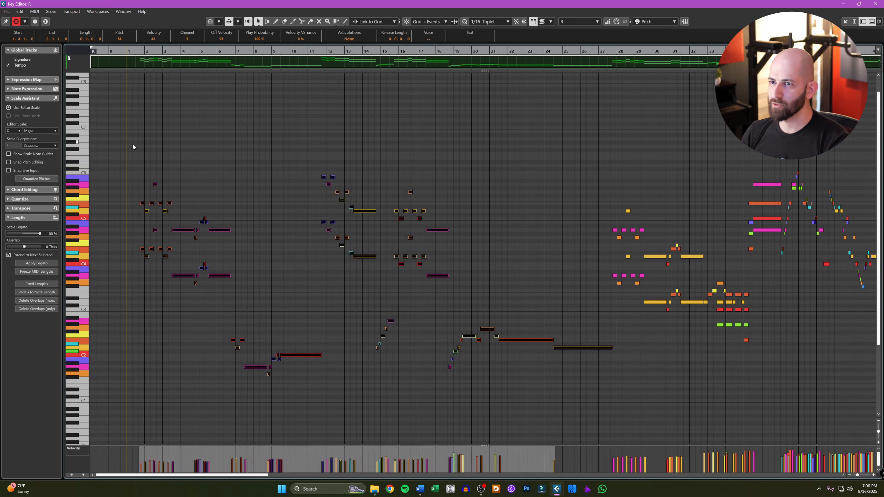
{"action": "left_click_drag", "start_coordinate": [132, 141], "coordinate": [747, 421]}
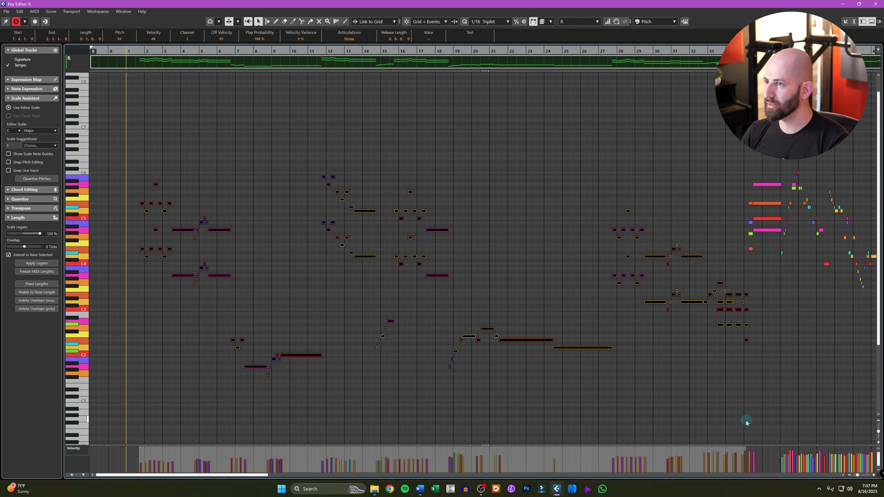
{"action": "key", "text": "f"}
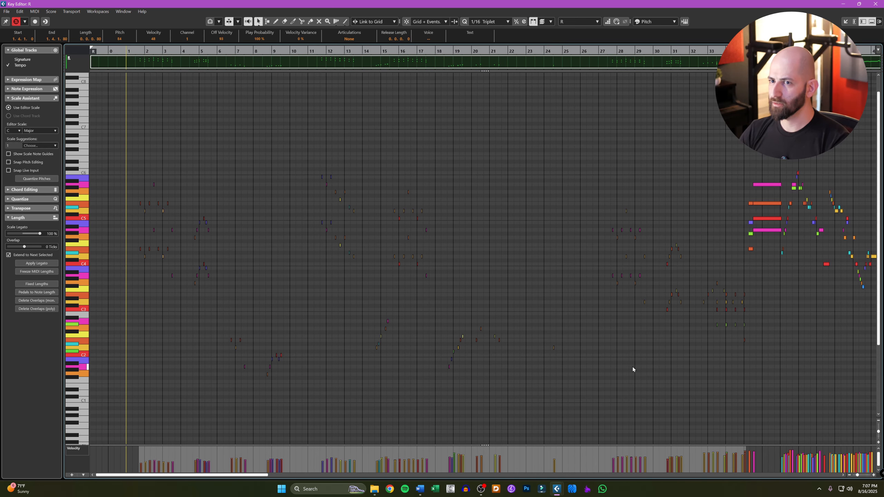
{"action": "key", "text": "l"}
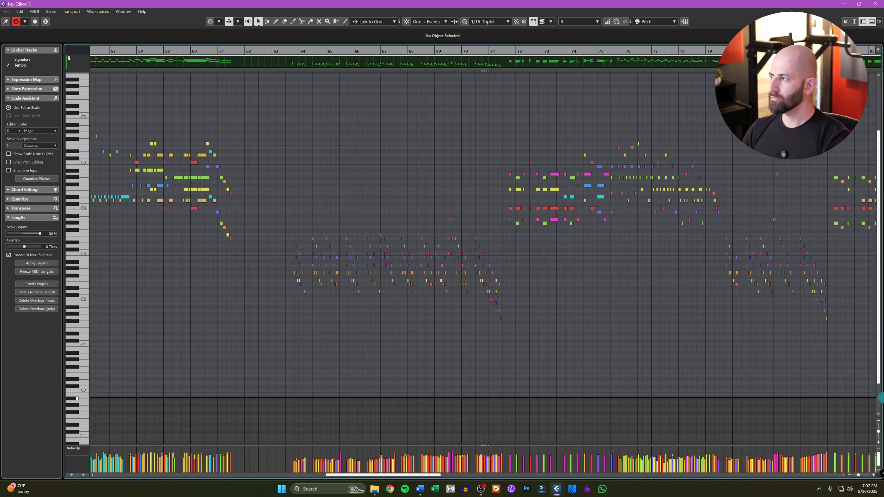
{"action": "left_click_drag", "start_coordinate": [882, 398], "coordinate": [731, 424]}
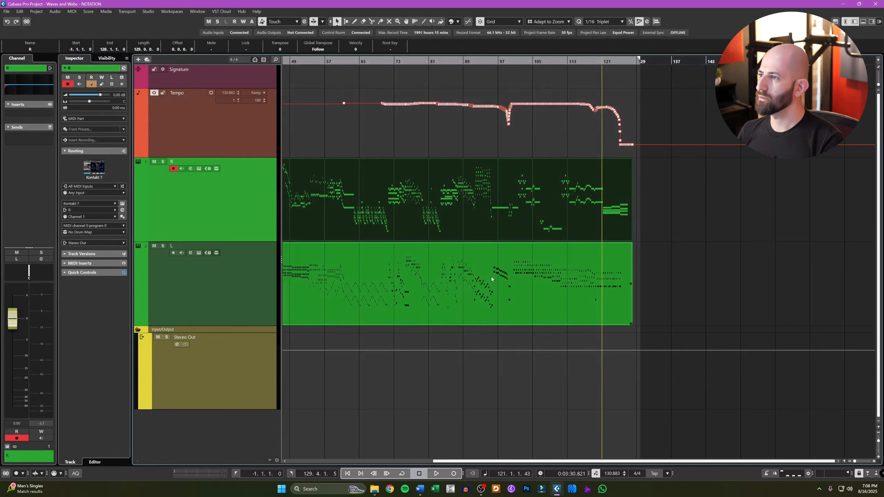
Open the L part, set all its notes to fixed lengths, and apply 100% legato to them.
{"action": "left_click", "coordinate": [439, 329]}
{"action": "left_click", "coordinate": [409, 285]}
{"action": "double_click", "coordinate": [409, 285]}
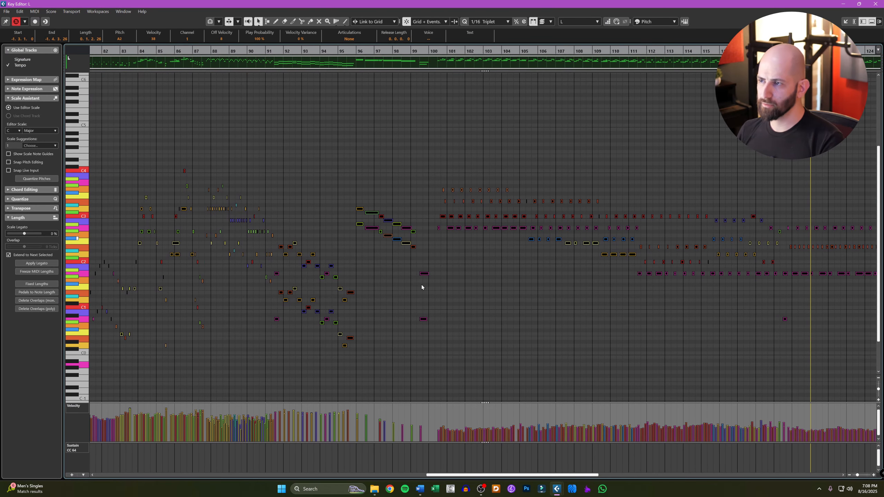
{"action": "left_click", "coordinate": [37, 284]}
{"action": "left_click", "coordinate": [36, 264]}
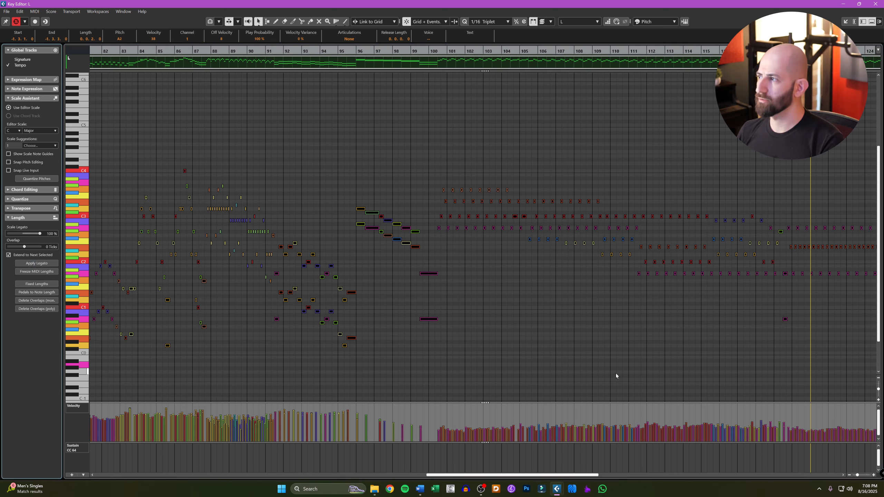
{"action": "left_click", "coordinate": [623, 328]}
{"action": "scroll", "coordinate": [571, 330], "scroll_direction": "down", "scroll_amount": 3}
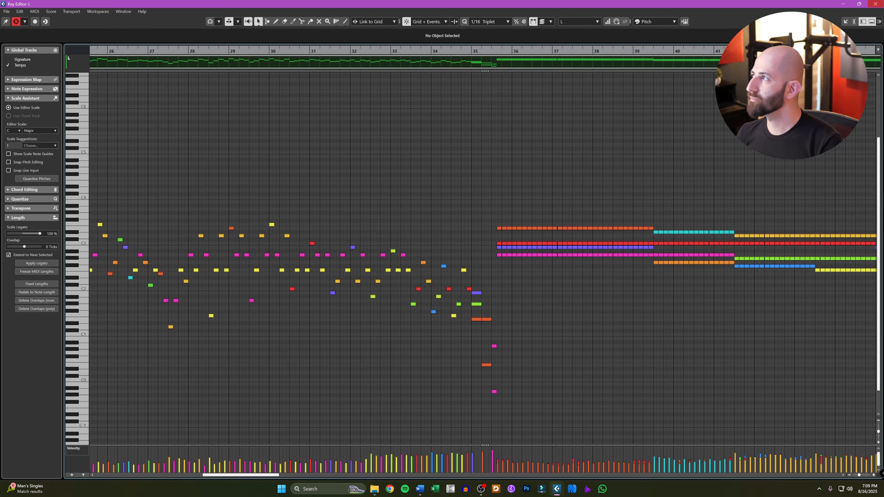
Close the L part's note editor and delete all the tempo points along the Tempo track.
{"action": "left_click", "coordinate": [876, 3]}
{"action": "left_click", "coordinate": [423, 377]}
{"action": "key", "text": "shift+f"}
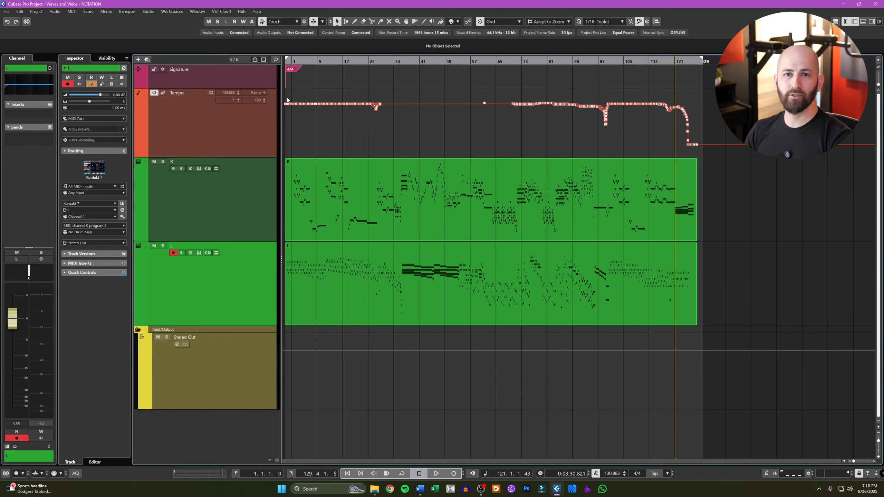
{"action": "mouse_move", "coordinate": [287, 97]}
{"action": "left_mouse_down"}
{"action": "mouse_move", "coordinate": [336, 70]}
{"action": "mouse_move", "coordinate": [331, 96]}
{"action": "mouse_move", "coordinate": [376, 123]}
{"action": "mouse_move", "coordinate": [314, 126]}
{"action": "left_mouse_up"}
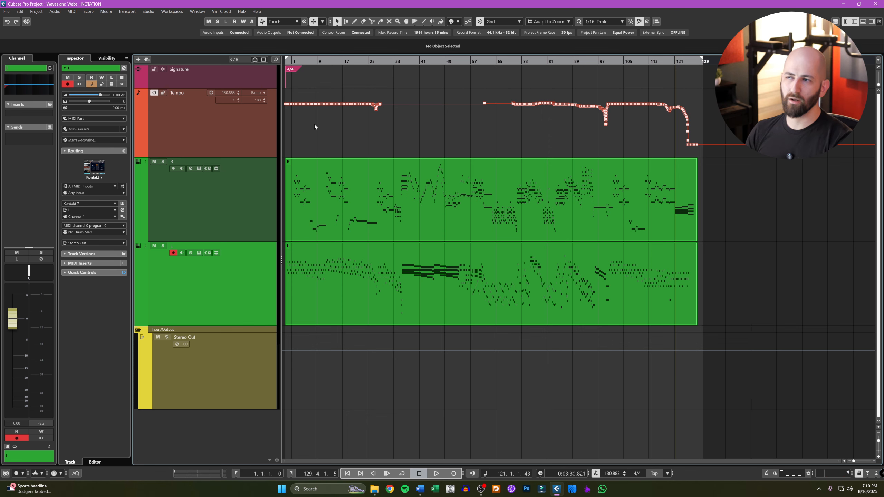
{"action": "left_click_drag", "start_coordinate": [284, 94], "coordinate": [725, 153]}
{"action": "key", "text": "Delete"}
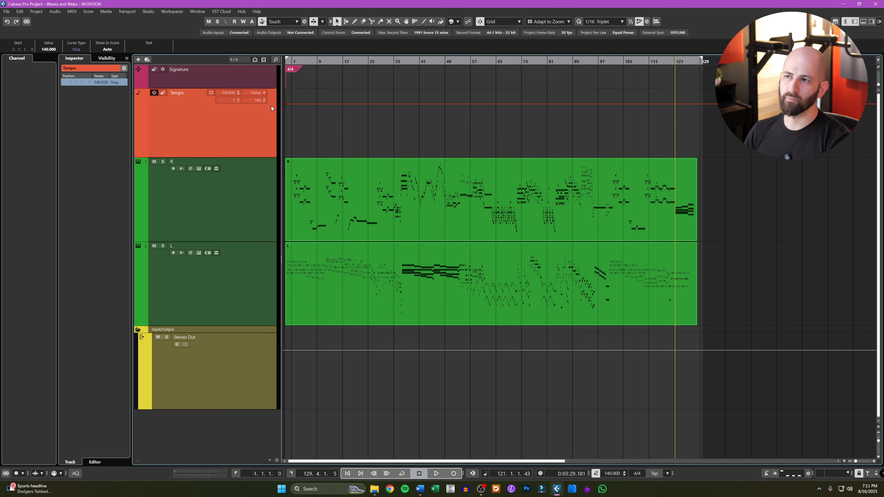
Open the R and L parts together in the Score Editor and maximize its window.
{"action": "key", "text": "Down"}
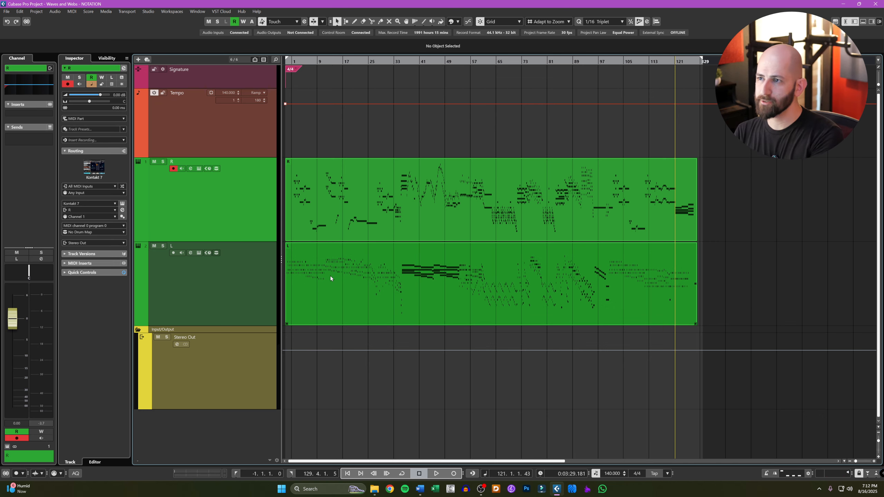
{"action": "left_click_drag", "start_coordinate": [358, 145], "coordinate": [433, 288]}
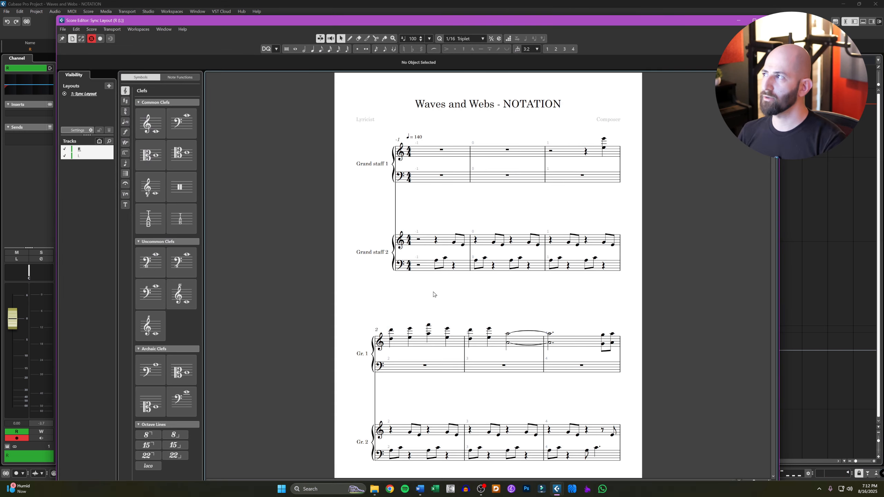
{"action": "left_click", "coordinate": [755, 20]}
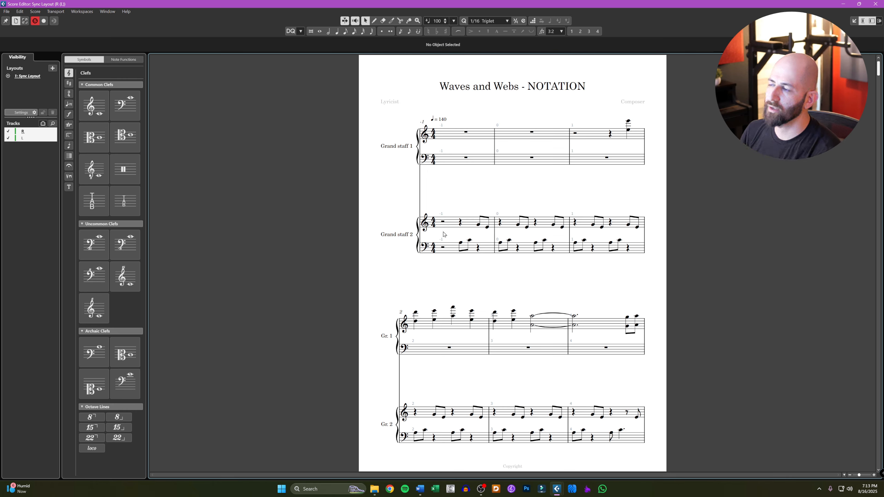
{"action": "left_click", "coordinate": [438, 258]}
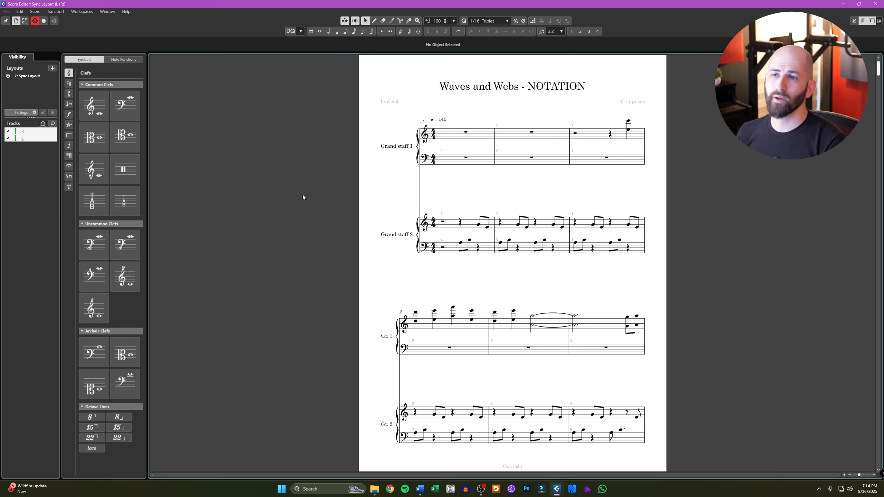
In the Sync Layout's instrument settings, set the R track's instrument type to the Sketch category's Treble staff.
{"action": "left_click", "coordinate": [22, 113]}
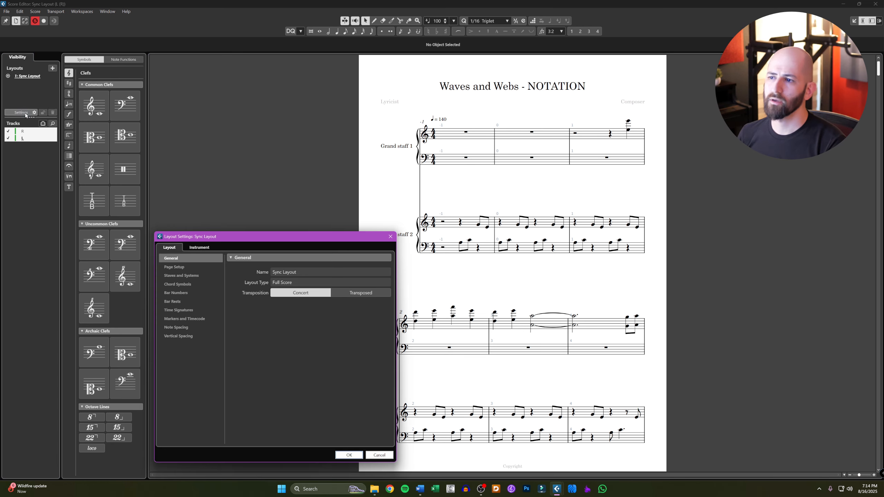
{"action": "left_click", "coordinate": [196, 248]}
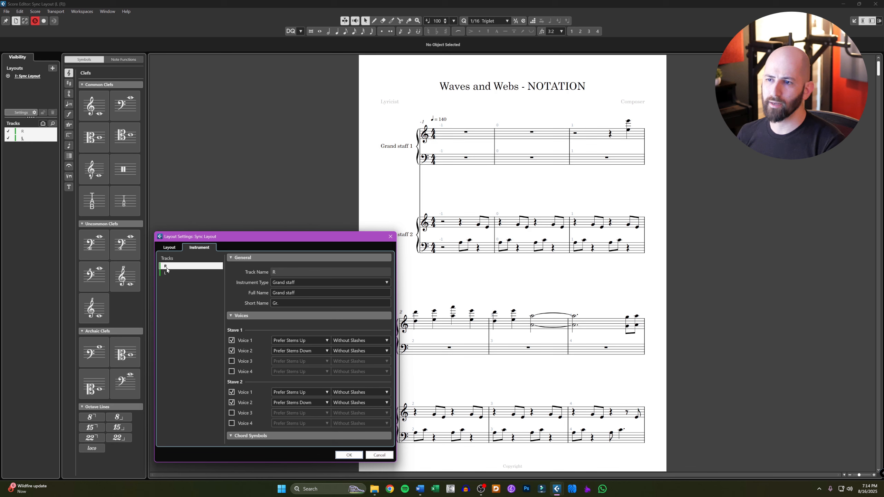
{"action": "left_click", "coordinate": [291, 283]}
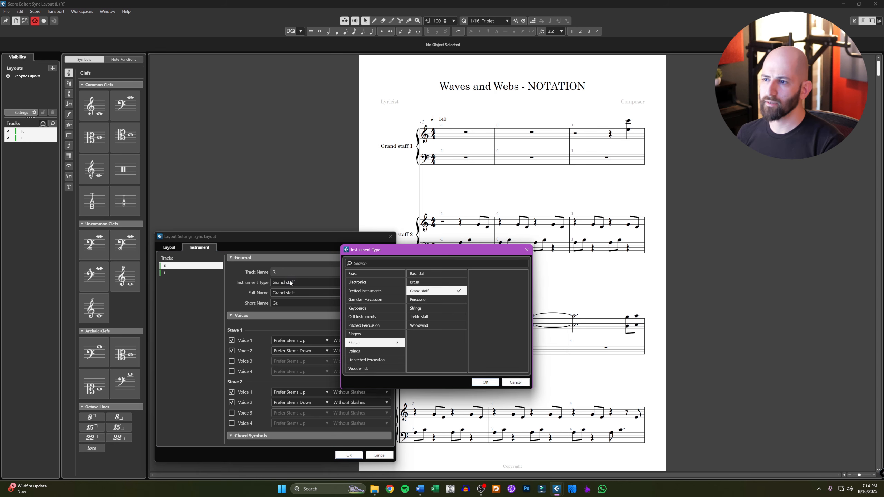
{"action": "left_click", "coordinate": [425, 316]}
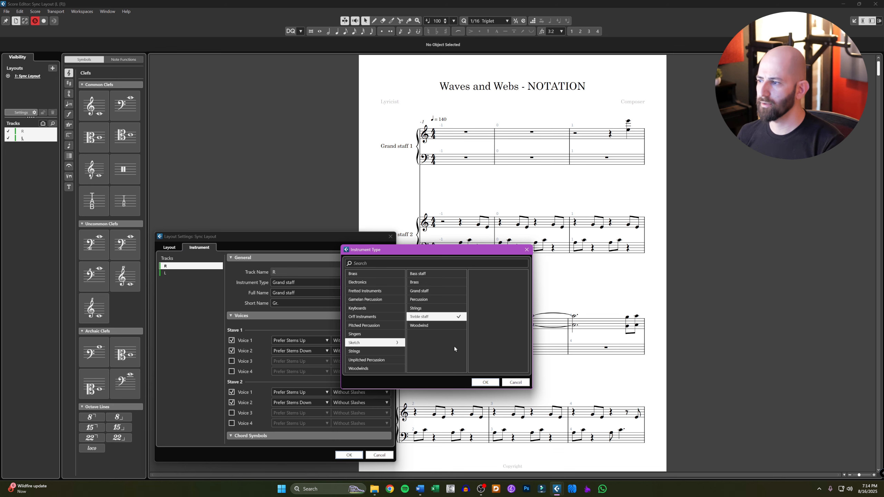
{"action": "left_click", "coordinate": [484, 383]}
Set the L track's instrument type to Bass staff and confirm the layout settings.
{"action": "left_click", "coordinate": [188, 273]}
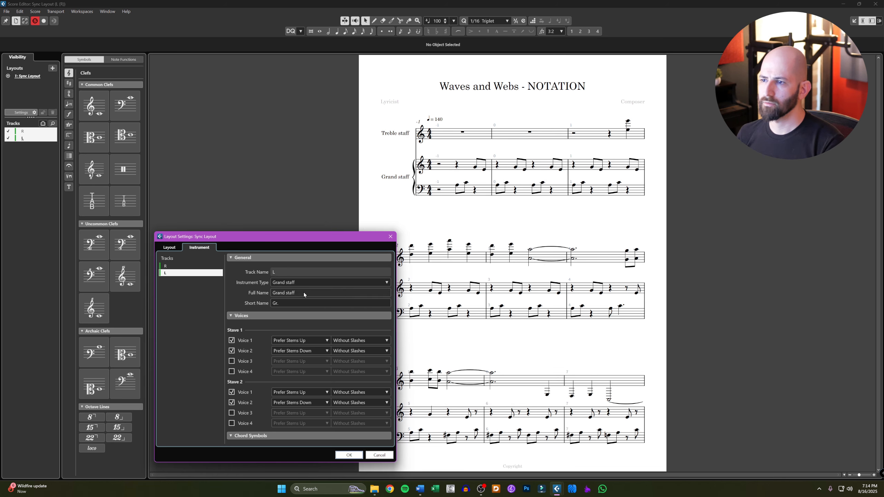
{"action": "left_click", "coordinate": [301, 283]}
{"action": "left_click", "coordinate": [421, 274]}
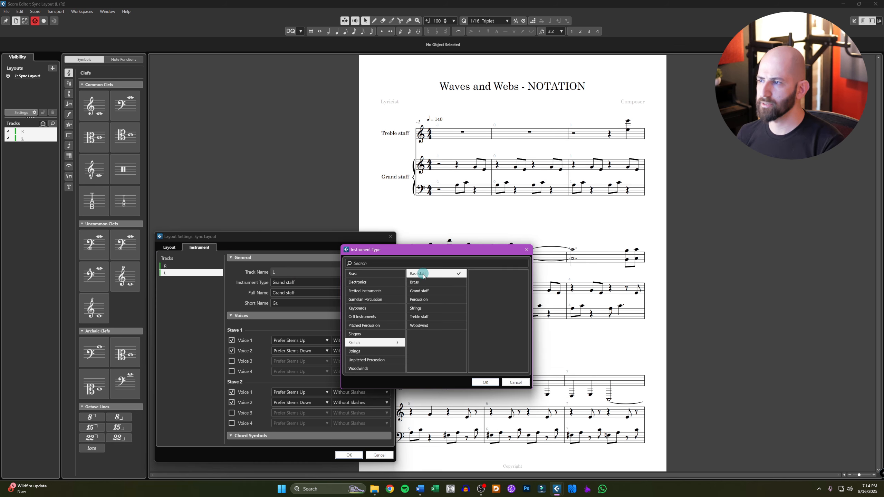
{"action": "left_click", "coordinate": [485, 382]}
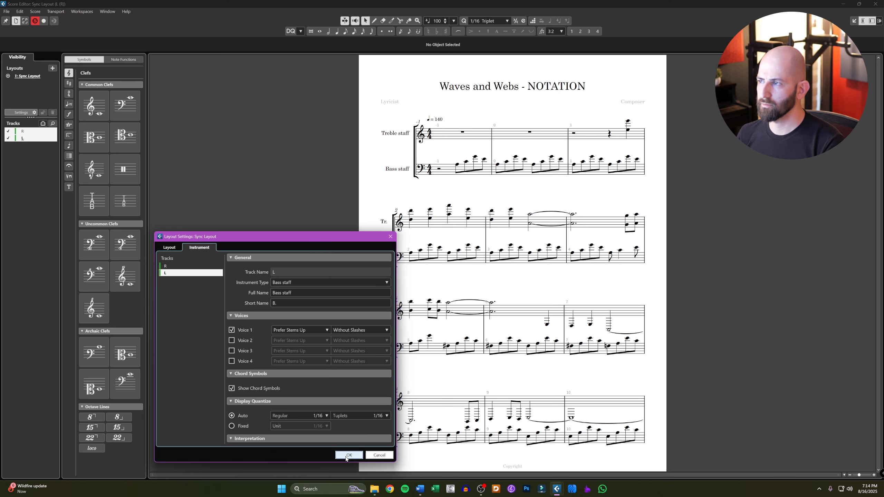
{"action": "left_click", "coordinate": [348, 456]}
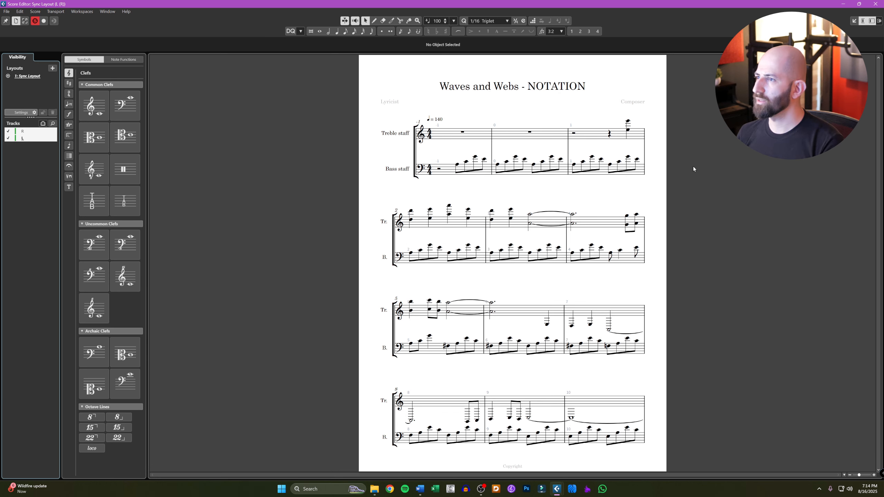
Examine the notation of both staves through all the score's pages, down to the closing bars.
{"action": "scroll", "coordinate": [631, 269], "scroll_direction": "down", "scroll_amount": 2}
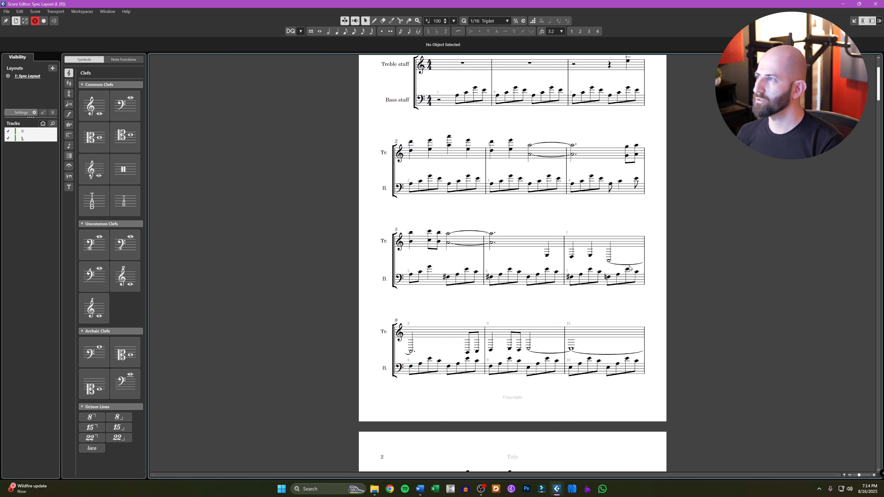
{"action": "scroll", "coordinate": [630, 268], "scroll_direction": "down", "scroll_amount": 6}
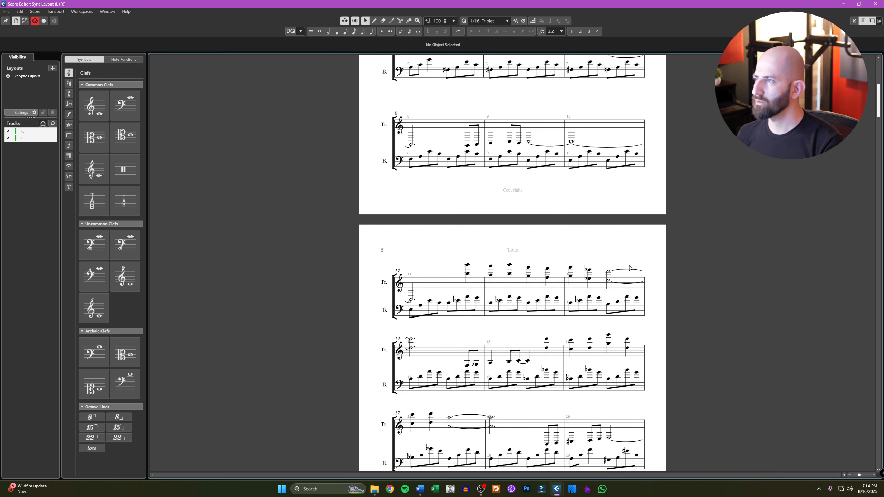
{"action": "scroll", "coordinate": [630, 268], "scroll_direction": "up", "scroll_amount": 4}
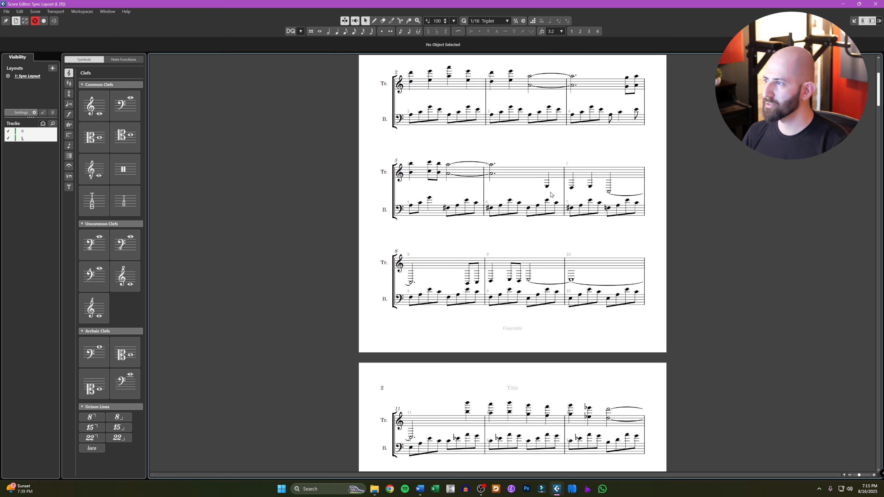
{"action": "scroll", "coordinate": [585, 236], "scroll_direction": "down", "scroll_amount": 5}
{"action": "scroll", "coordinate": [584, 236], "scroll_direction": "down", "scroll_amount": 10}
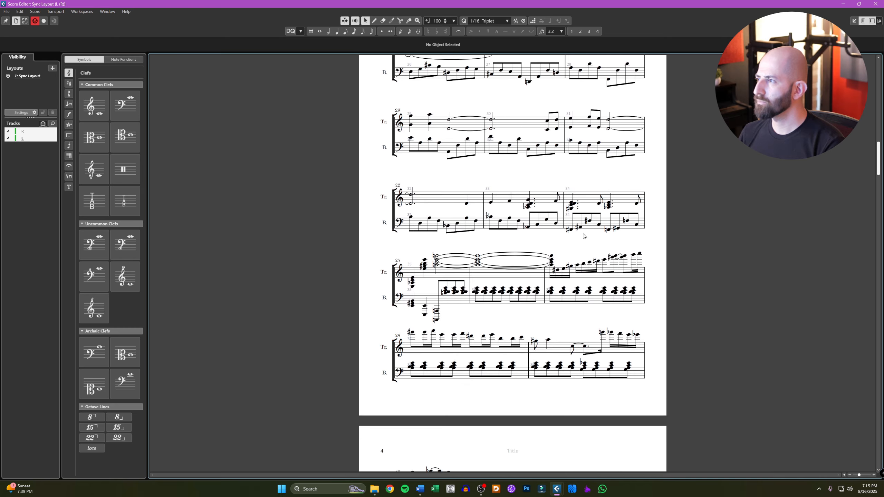
{"action": "scroll", "coordinate": [584, 237], "scroll_direction": "down", "scroll_amount": 20}
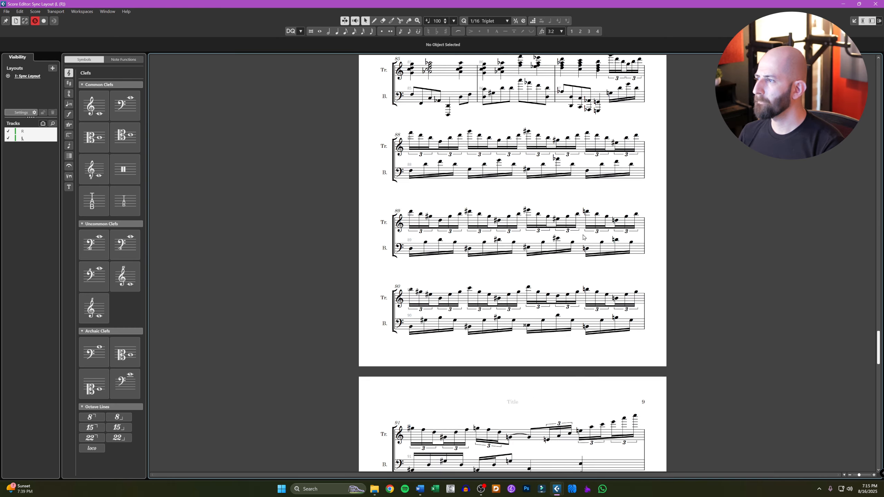
{"action": "scroll", "coordinate": [584, 238], "scroll_direction": "down", "scroll_amount": 18}
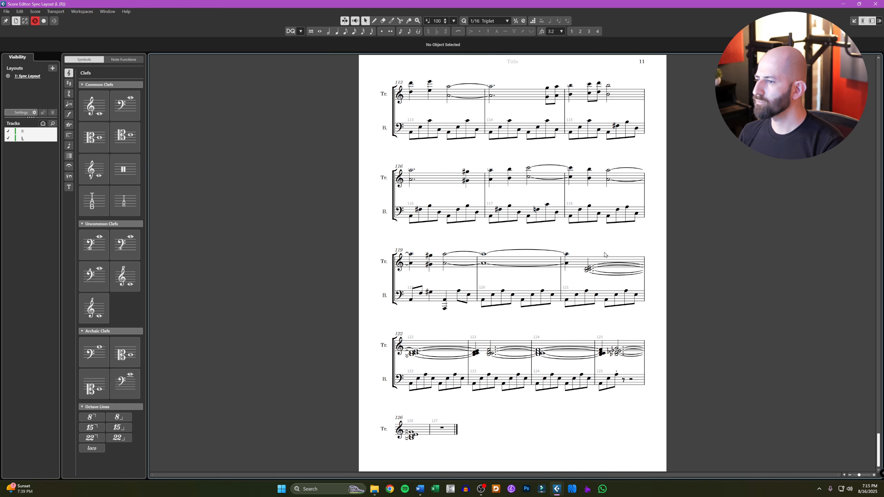
{"action": "scroll", "coordinate": [605, 255], "scroll_direction": "up", "scroll_amount": 6}
{"action": "scroll", "coordinate": [532, 339], "scroll_direction": "down", "scroll_amount": 6}
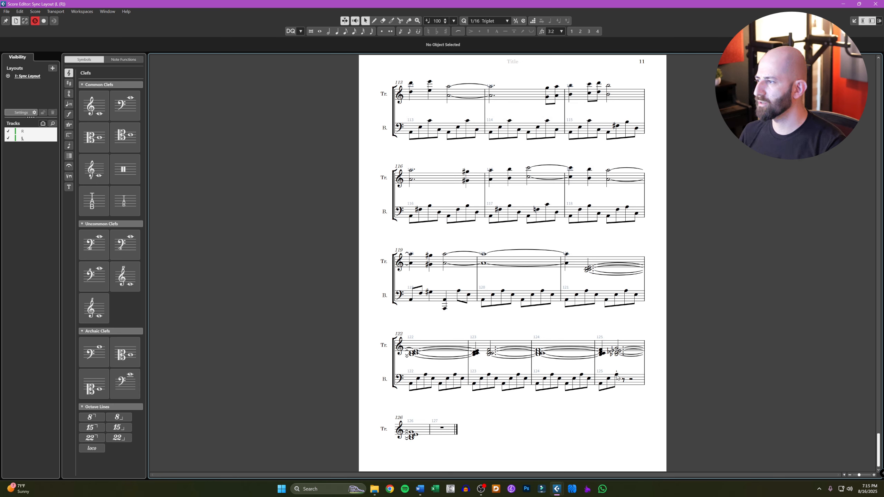
Open the L part in the Key Editor and lengthen its final note in bar 125 to about the start of bar 127.
{"action": "left_click", "coordinate": [876, 4]}
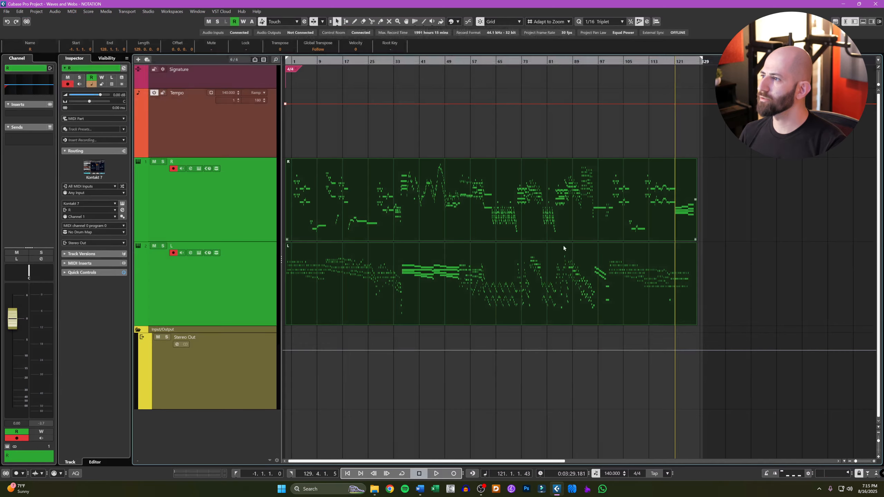
{"action": "double_click", "coordinate": [627, 310]}
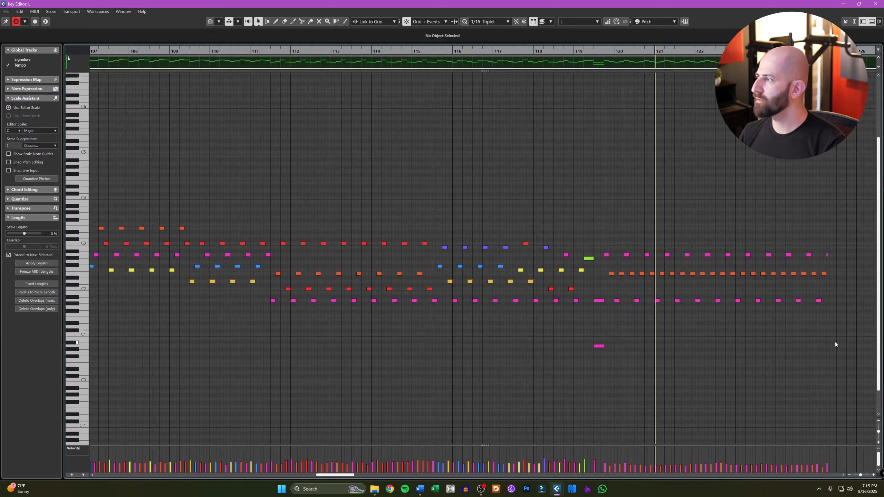
{"action": "scroll", "coordinate": [835, 342], "scroll_direction": "up", "scroll_amount": 2}
{"action": "left_click_drag", "start_coordinate": [835, 342], "coordinate": [446, 346]}
{"action": "scroll", "coordinate": [447, 347], "scroll_direction": "up", "scroll_amount": 1}
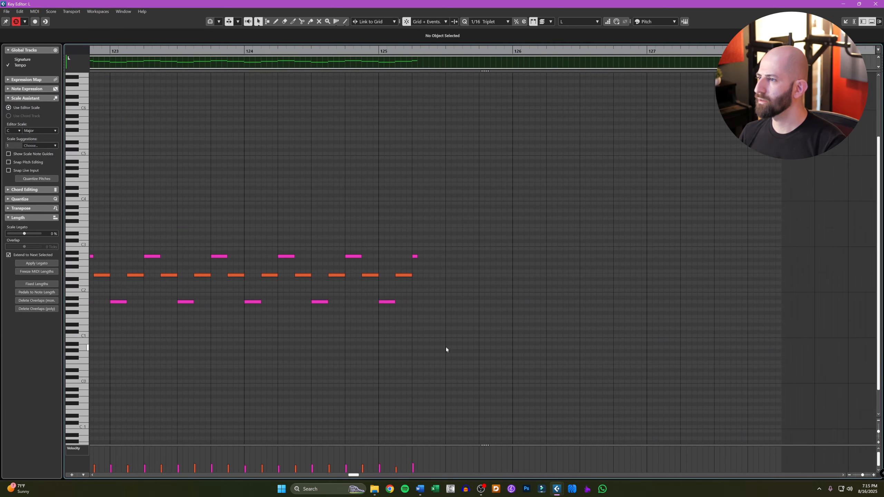
{"action": "left_click", "coordinate": [415, 256]}
{"action": "left_click_drag", "start_coordinate": [417, 257], "coordinate": [644, 255]}
{"action": "left_click", "coordinate": [612, 292]}
{"action": "key", "text": "Return"}
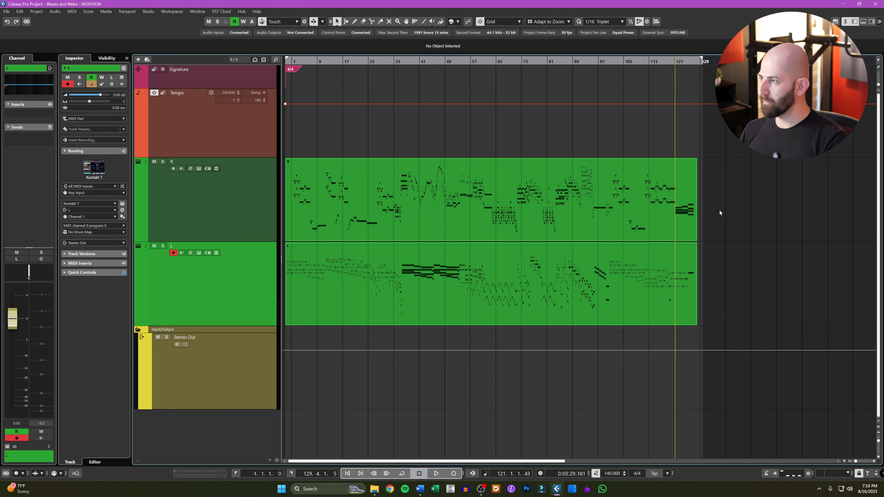
Open the R and L parts together as a score and start a MusicXML export.
{"action": "left_click_drag", "start_coordinate": [715, 220], "coordinate": [608, 273]}
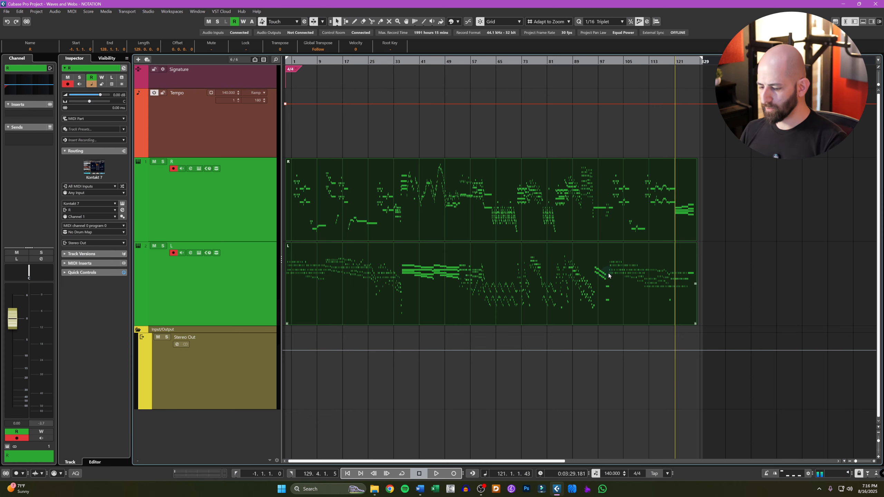
{"action": "key", "text": "ctrl+r"}
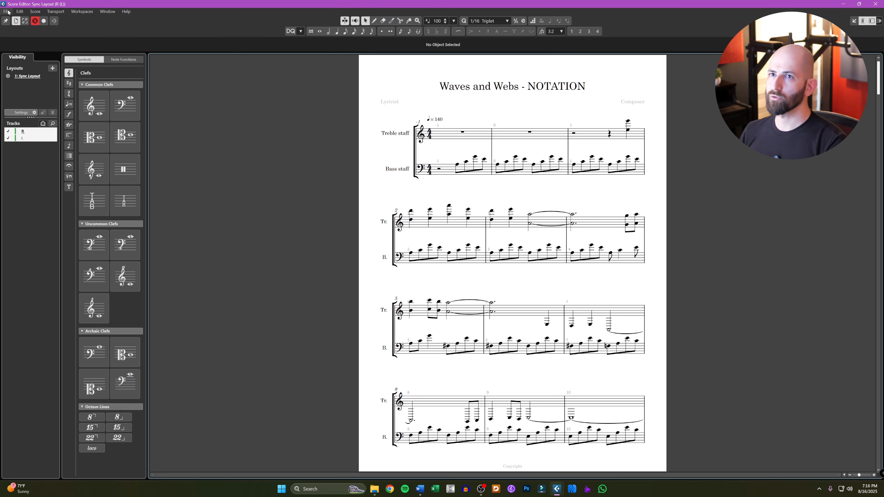
{"action": "left_click", "coordinate": [7, 12]}
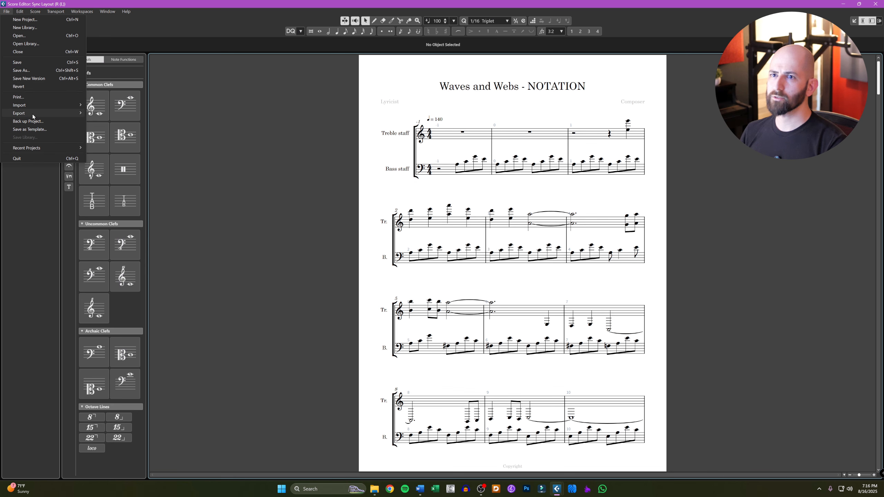
{"action": "mouse_move", "coordinate": [42, 113]}
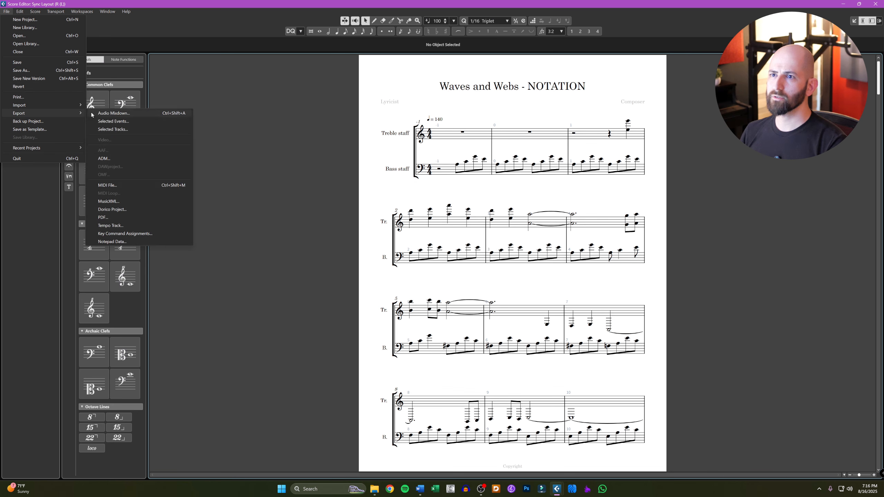
{"action": "left_click", "coordinate": [125, 201]}
Choose the RELEASE folder inside Piano Pieces, 02 - Celviano AP750 - Waves & Webs as the export location.
{"action": "left_click", "coordinate": [77, 80]}
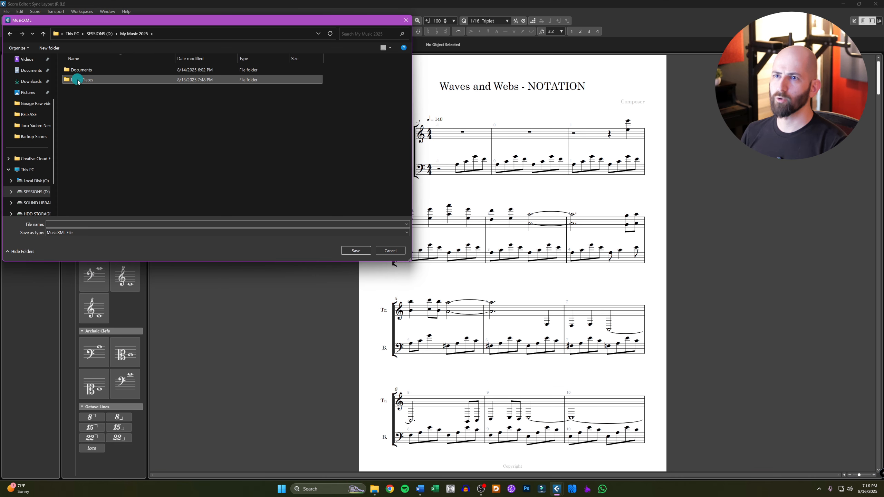
{"action": "double_click", "coordinate": [78, 80]}
{"action": "double_click", "coordinate": [79, 79]}
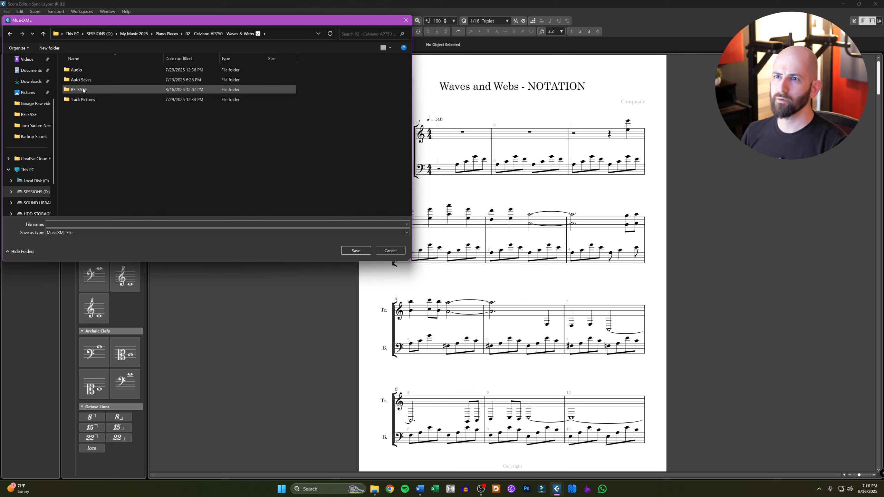
{"action": "double_click", "coordinate": [81, 89]}
Create a new folder named SCORE inside the RELEASE folder.
{"action": "right_click", "coordinate": [80, 126]}
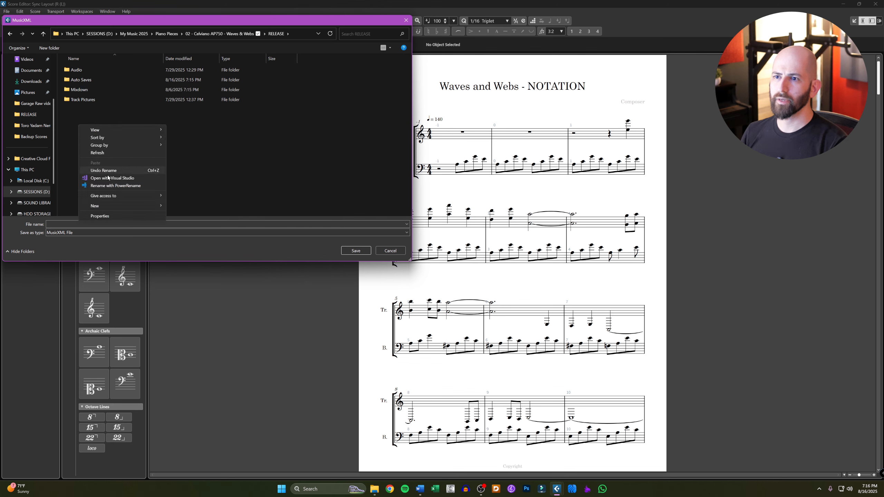
{"action": "mouse_move", "coordinate": [118, 206]}
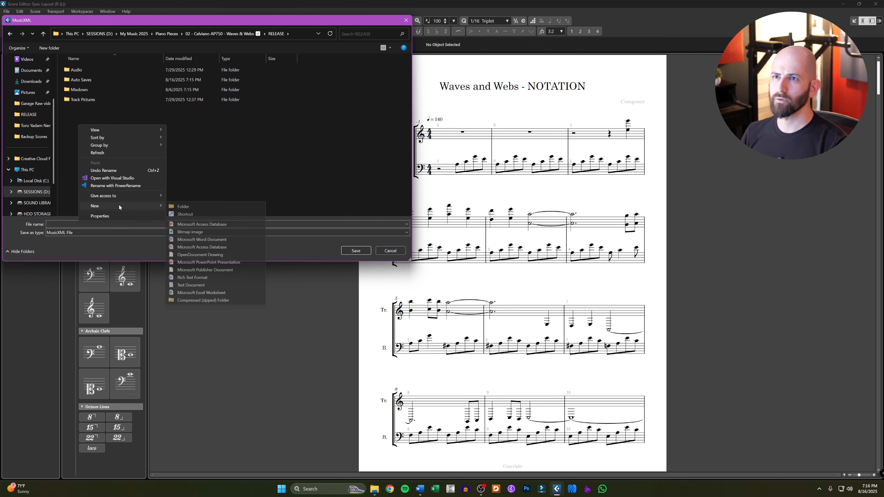
{"action": "left_click", "coordinate": [189, 208]}
{"action": "type", "text": "S"}
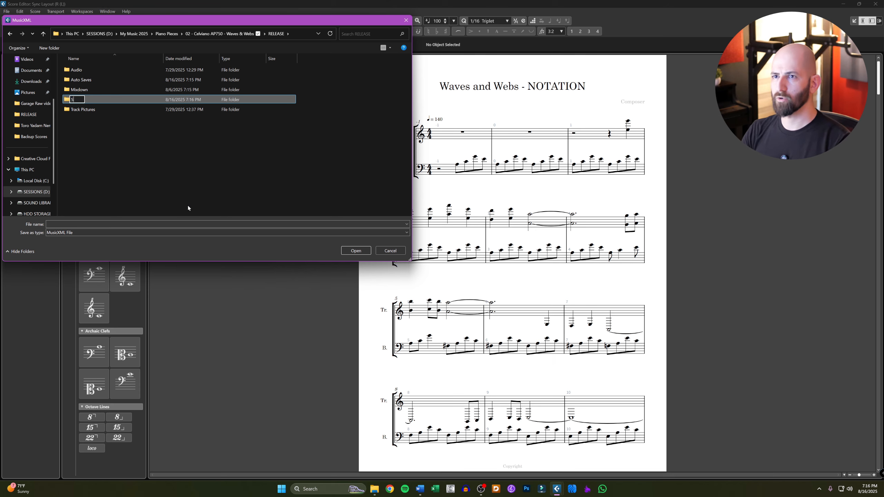
{"action": "type", "text": "CORE"}
{"action": "key", "text": "Return"}
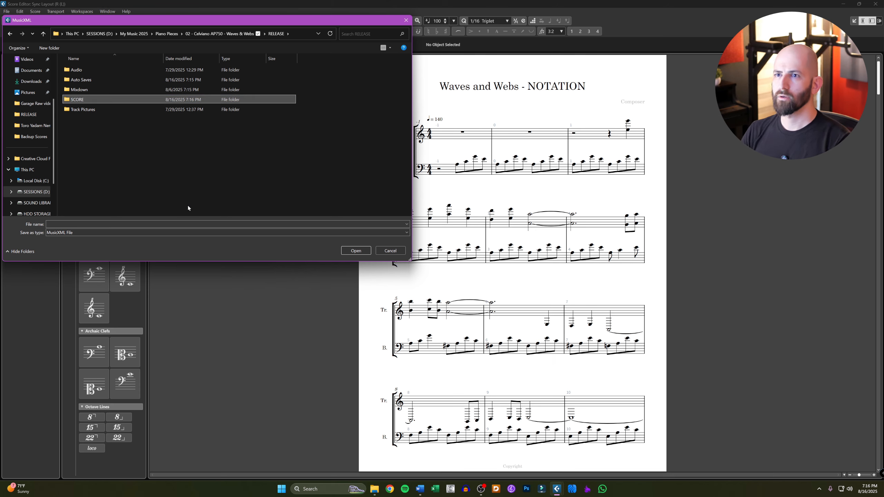
Export the MusicXML file into the RELEASE folder under the name XML.
{"action": "left_click", "coordinate": [164, 224]}
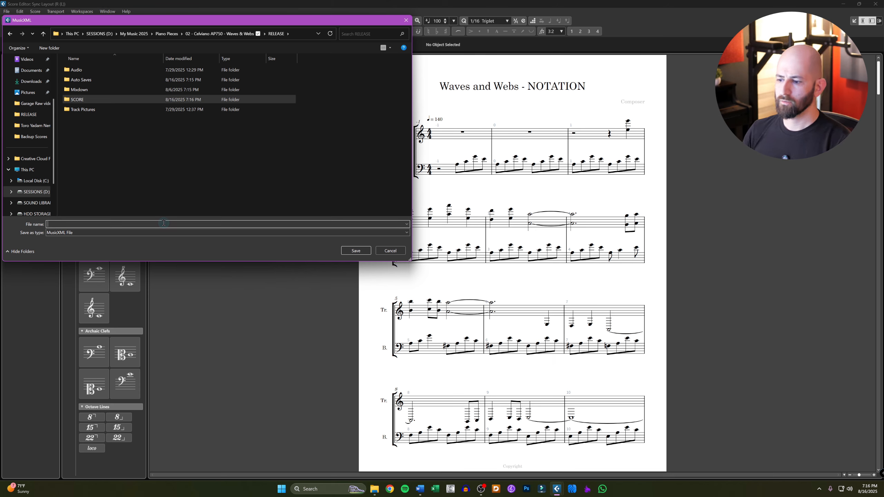
{"action": "type", "text": "XML"}
{"action": "left_click", "coordinate": [366, 251]}
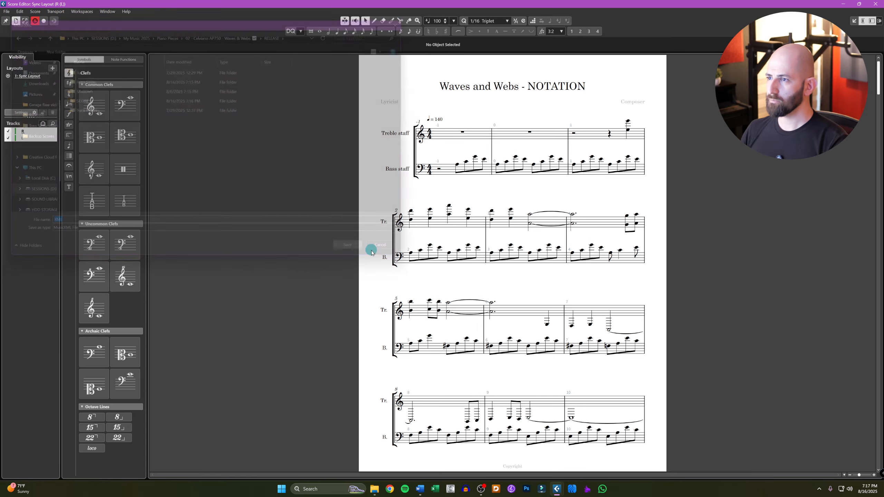
Close the score editor and the Waves and Webs - NOTATION project.
{"action": "left_click", "coordinate": [875, 4]}
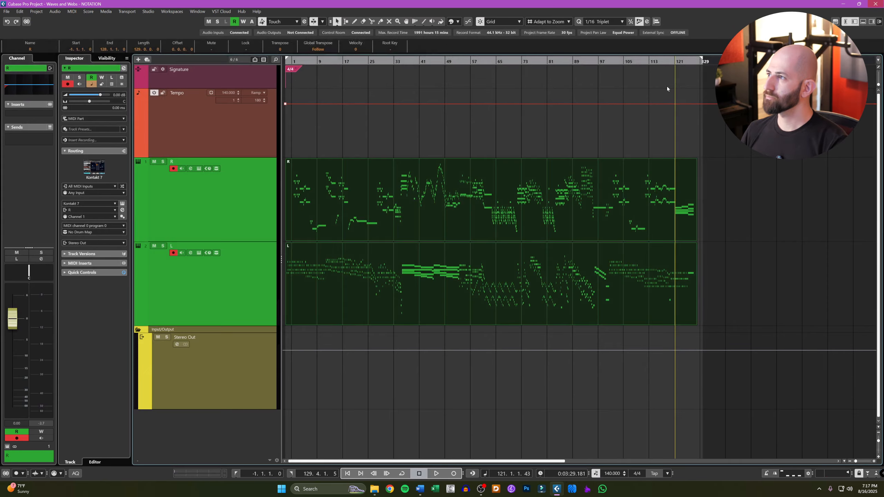
{"action": "left_click", "coordinate": [876, 4]}
{"action": "left_click", "coordinate": [408, 256]}
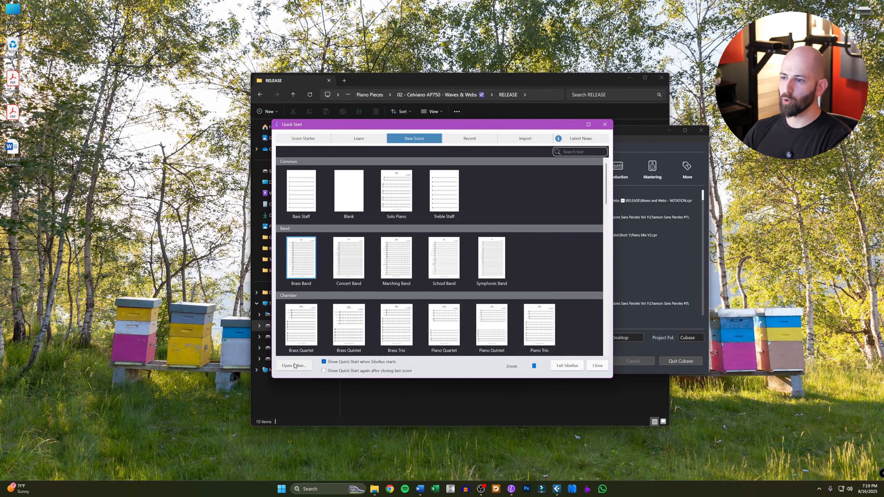
In Sibelius, open the March of the Forgotten Garden score from My Music 2025, Piano Pieces, 01 - March of the Forgotten Garden, Score.
{"action": "left_click", "coordinate": [294, 366]}
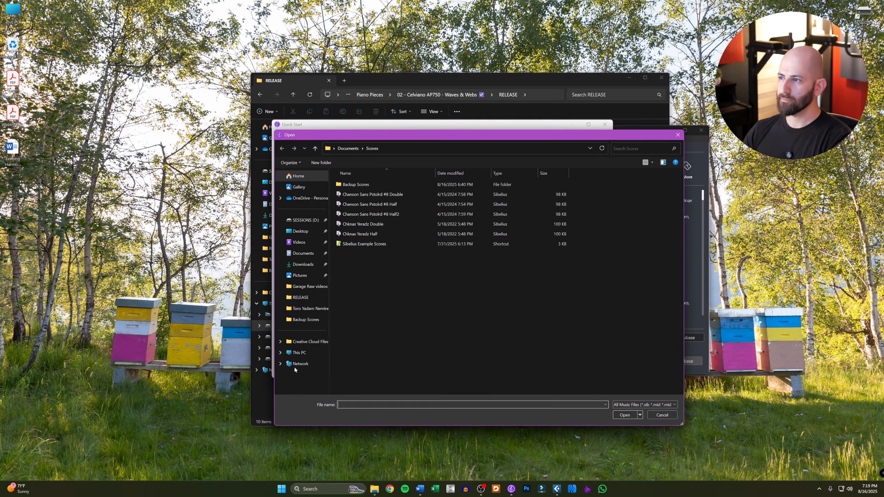
{"action": "left_click", "coordinate": [303, 220]}
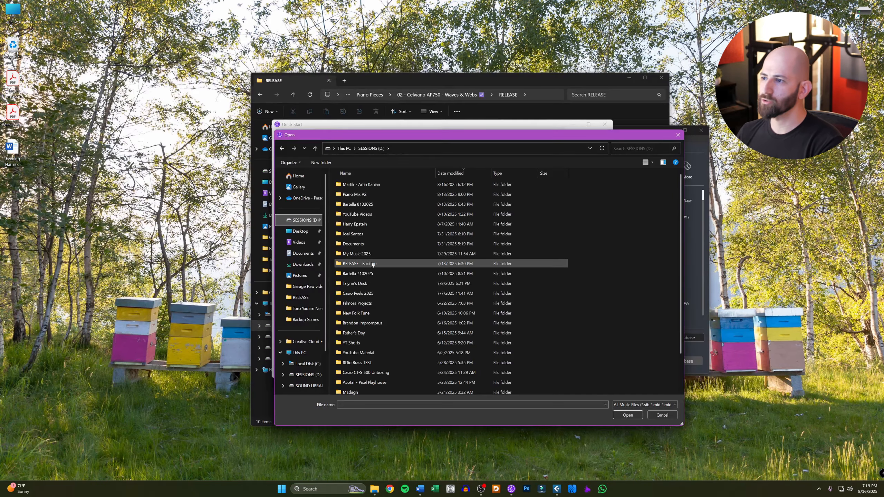
{"action": "double_click", "coordinate": [366, 255]}
{"action": "double_click", "coordinate": [353, 198]}
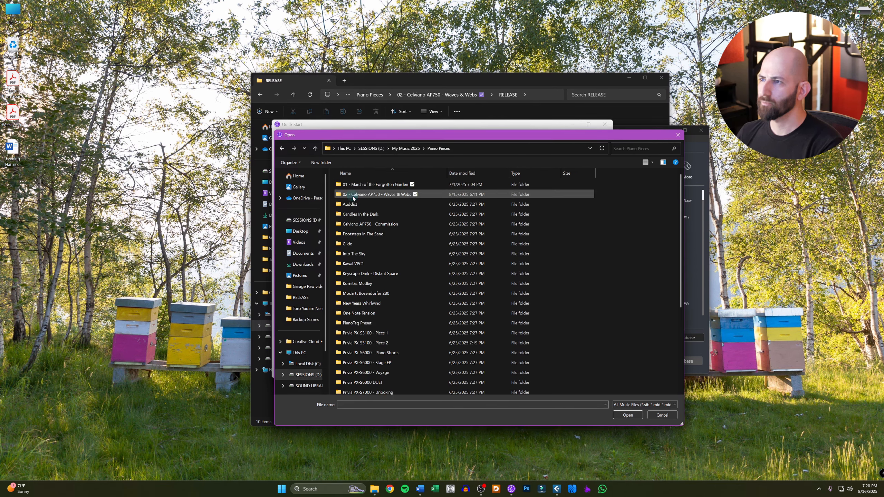
{"action": "double_click", "coordinate": [353, 185]}
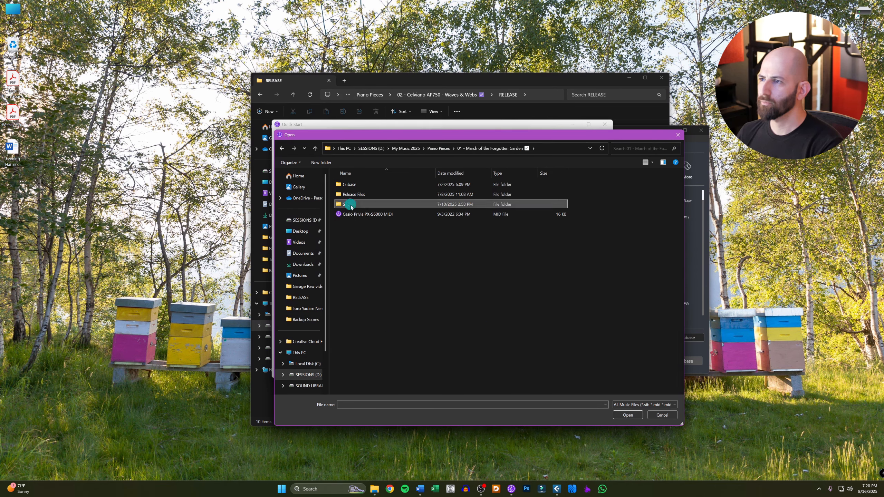
{"action": "double_click", "coordinate": [352, 205]}
{"action": "double_click", "coordinate": [353, 184]}
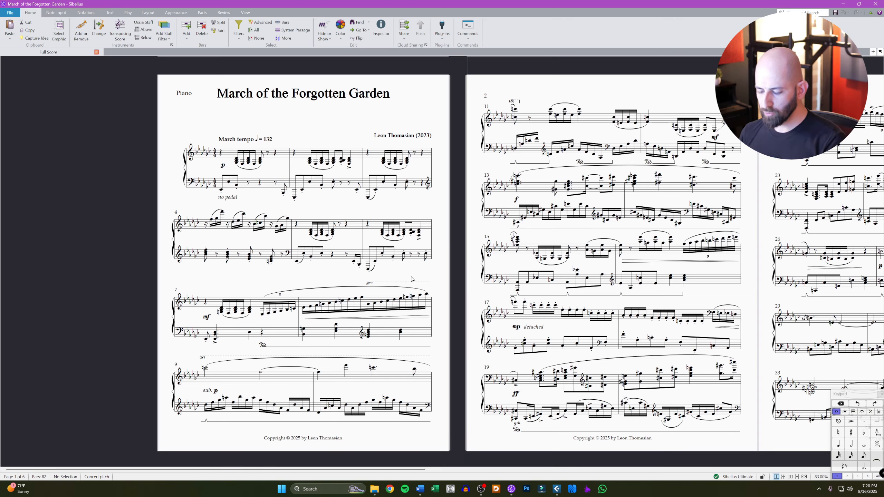
Save a copy of the score as "Waves and Webs" in the SCORE folder under 02 - Celviano AP750 - Waves & Webs, RELEASE.
{"action": "key", "text": "ctrl+shift+s"}
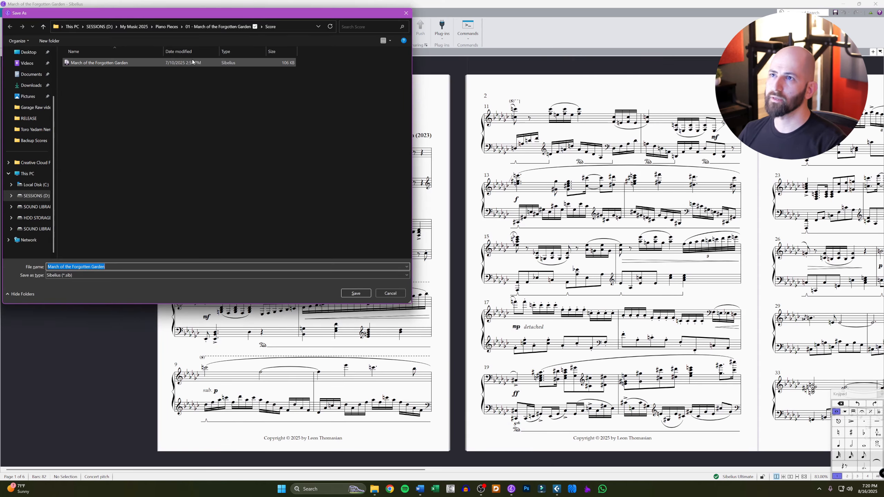
{"action": "left_click", "coordinate": [128, 29]}
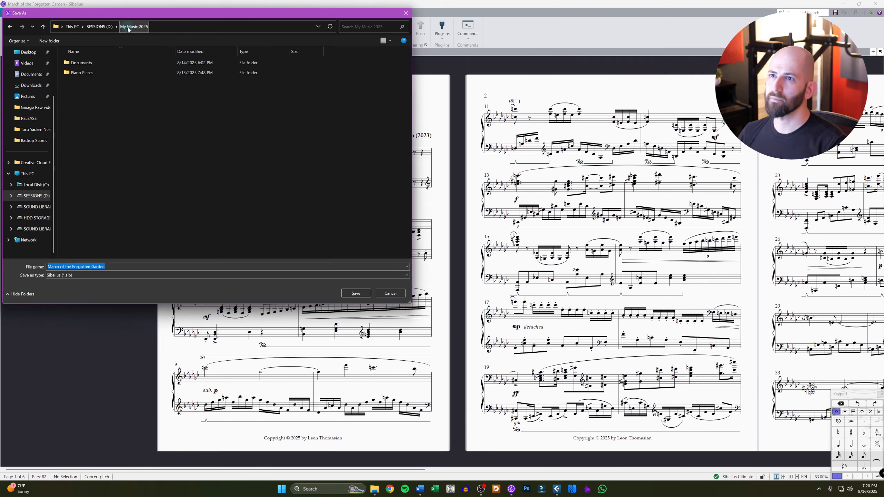
{"action": "double_click", "coordinate": [91, 77]}
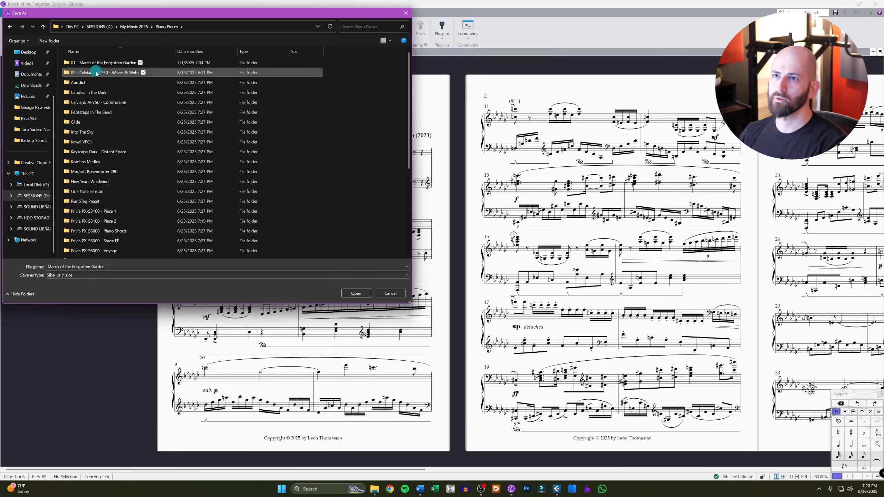
{"action": "double_click", "coordinate": [91, 73]}
{"action": "double_click", "coordinate": [89, 73]}
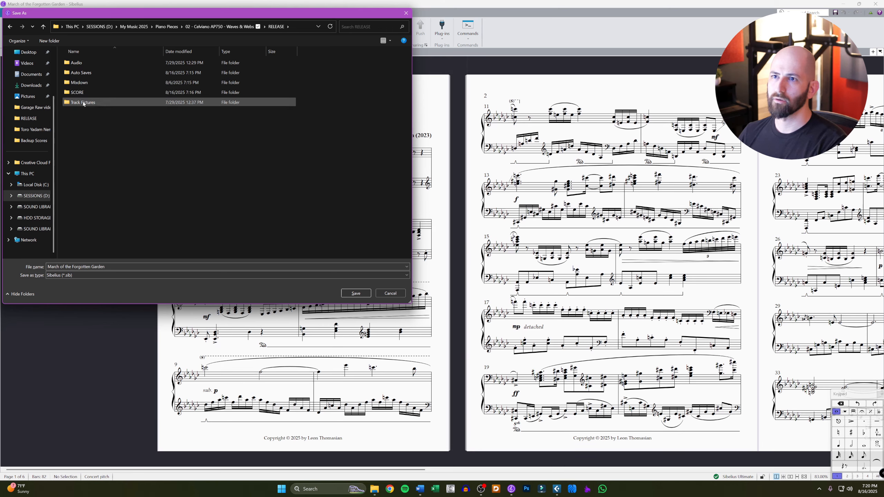
{"action": "double_click", "coordinate": [81, 93]}
{"action": "left_click", "coordinate": [113, 264]}
{"action": "key", "text": "ctrl+a"}
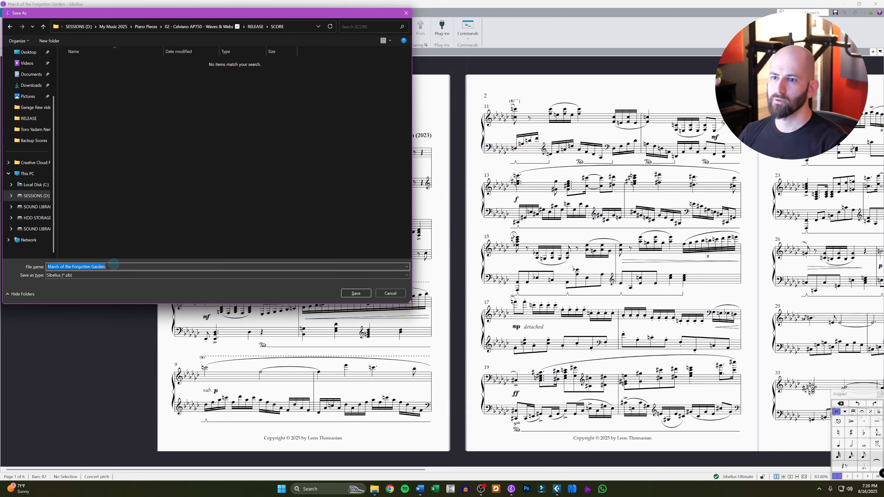
{"action": "type", "text": "Waves and"}
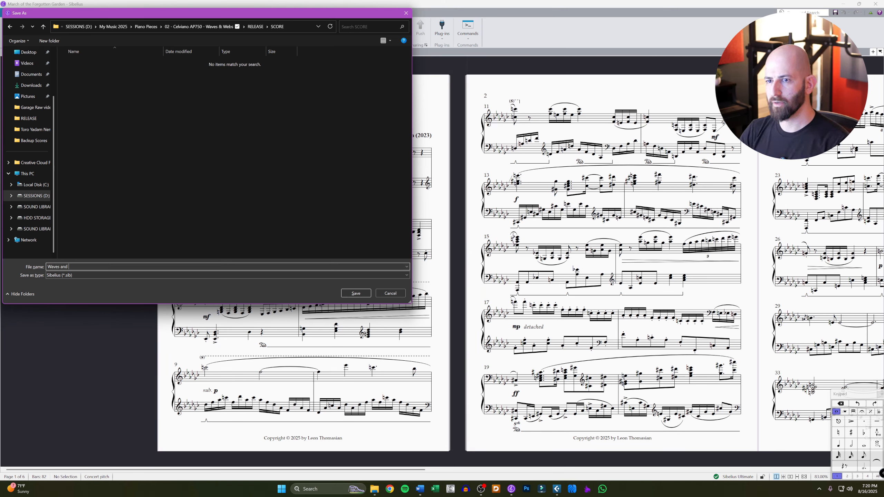
{"action": "type", "text": " Webs"}
{"action": "left_click", "coordinate": [354, 294]}
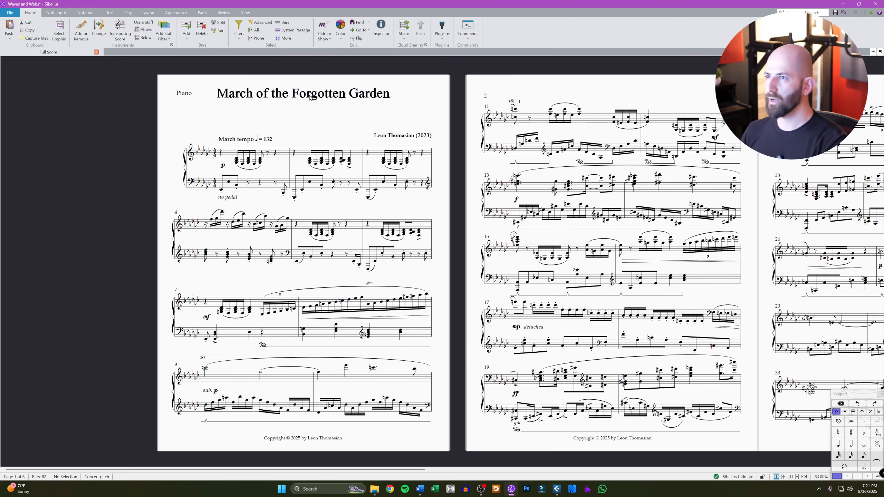
Change the score's title to "Waves and Webs" in the Score Info.
{"action": "double_click", "coordinate": [310, 96]}
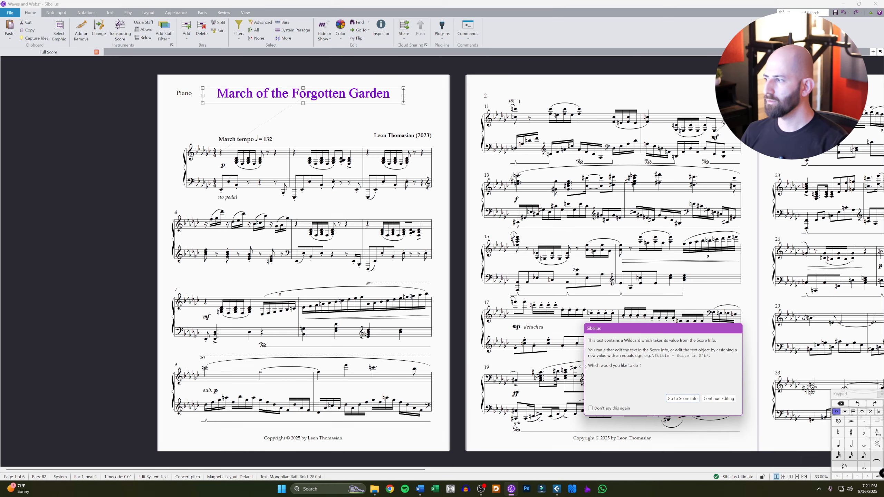
{"action": "left_click", "coordinate": [682, 399]}
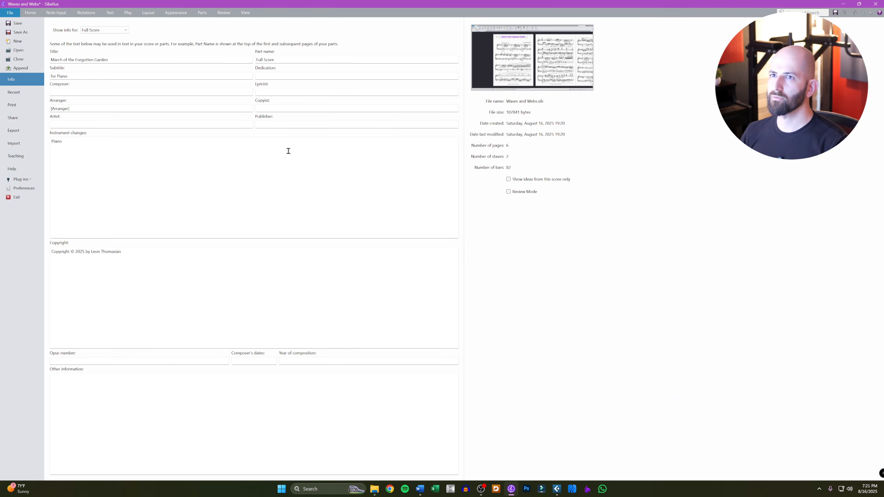
{"action": "left_click", "coordinate": [121, 58]}
{"action": "key", "text": "ctrl+a"}
{"action": "type", "text": "Wav"}
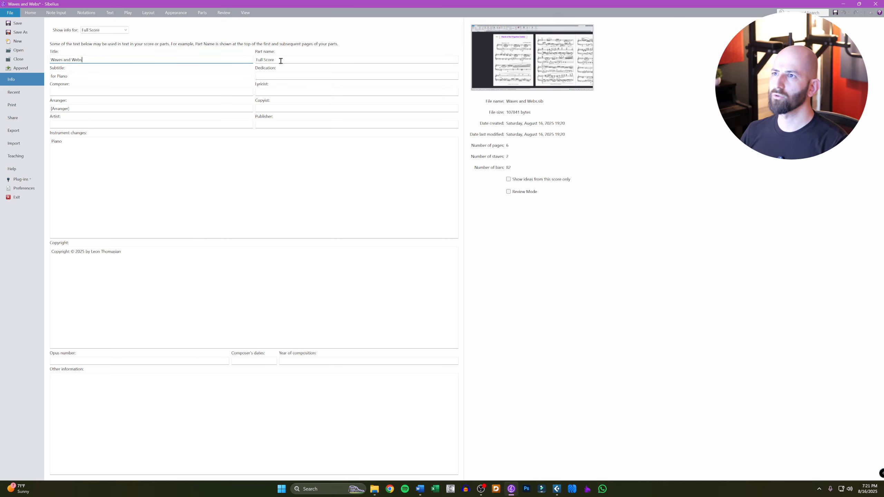
{"action": "left_click", "coordinate": [78, 93]}
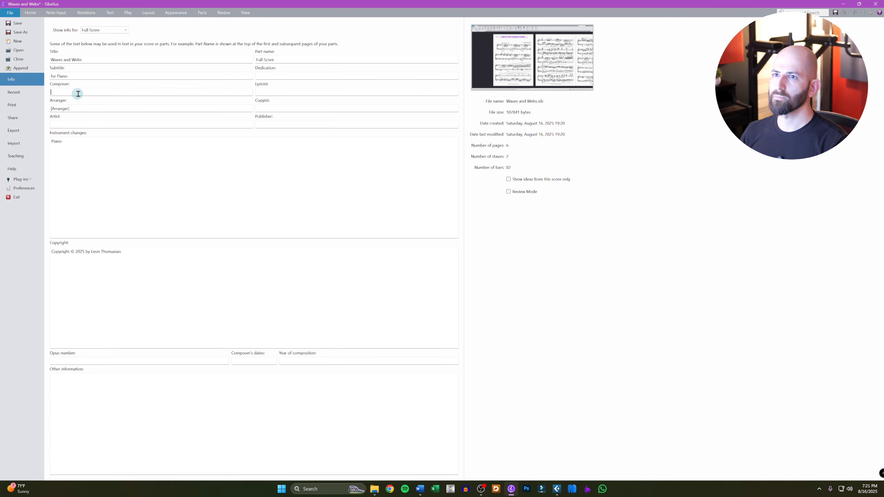
{"action": "key", "text": "Escape"}
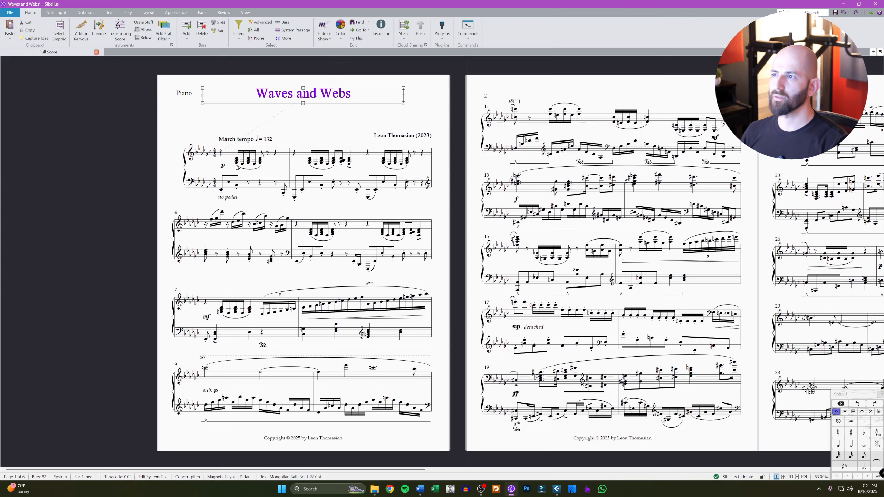
Change the composer line's year to 2024 and the tempo marking to "Flowing" with a quarter note at 140.
{"action": "left_click", "coordinate": [337, 120]}
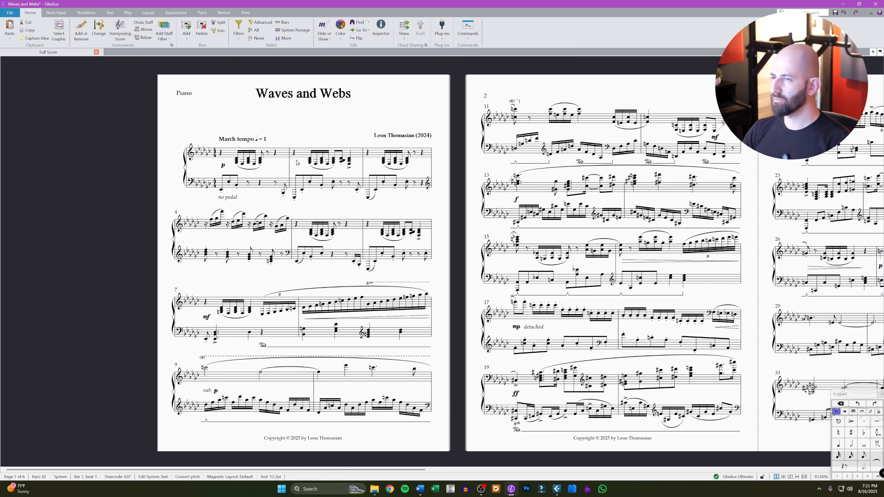
{"action": "type", "text": "Flow"}
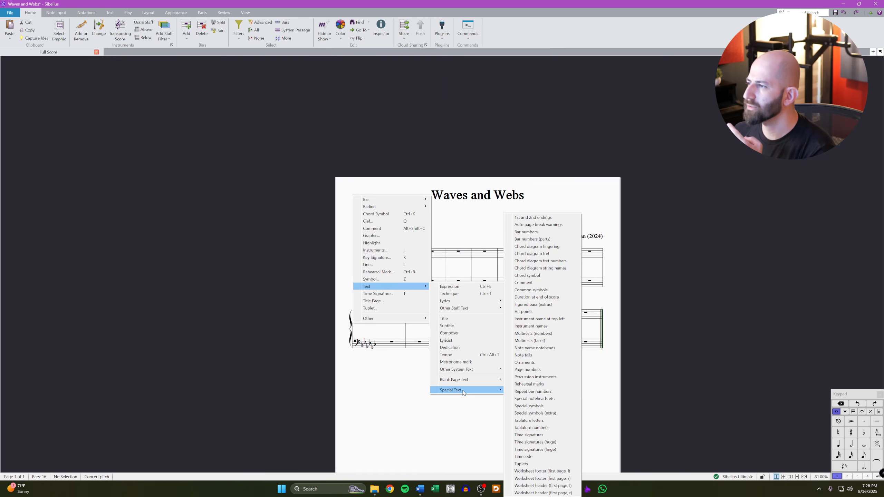
Add the text "Piano" in the "Instrument name at top left" style to the first page's upper-left corner and save the score.
{"action": "left_click", "coordinate": [535, 320]}
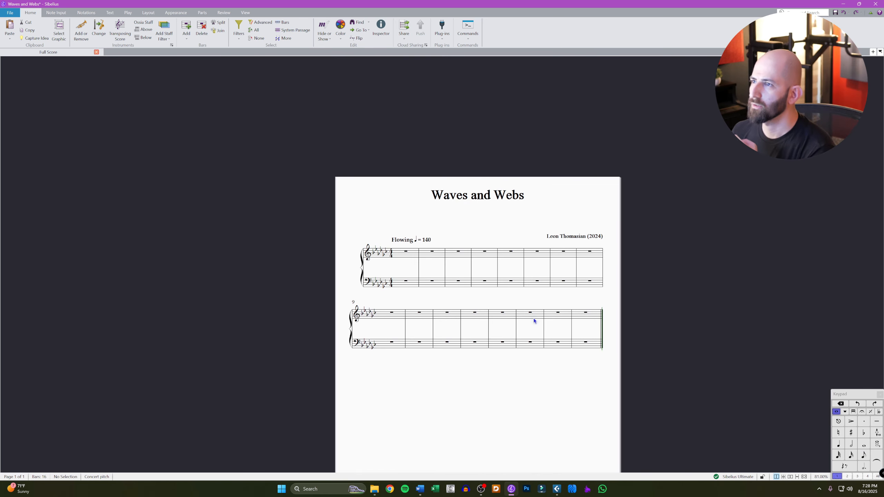
{"action": "left_click", "coordinate": [350, 193]}
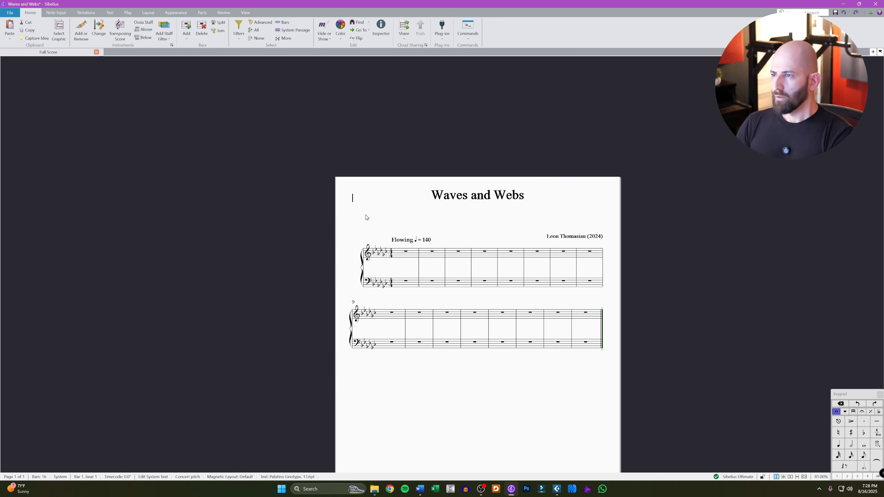
{"action": "type", "text": "Piano"}
{"action": "key", "text": "Escape"}
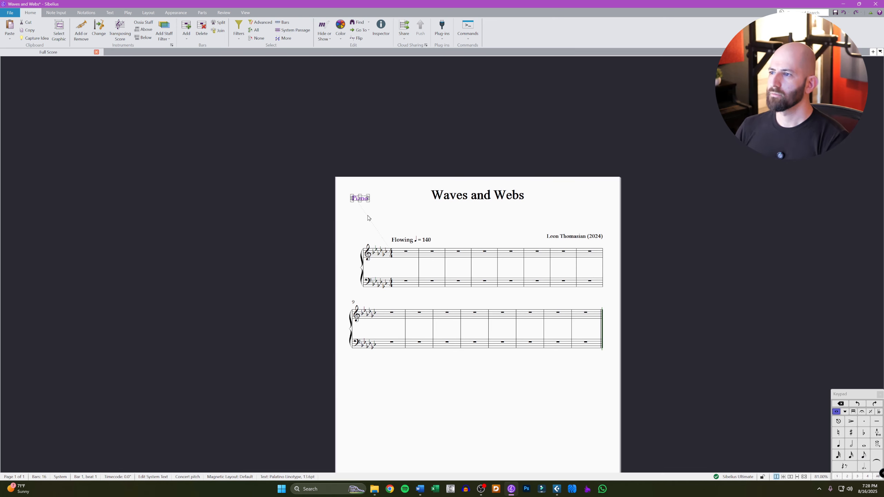
{"action": "left_click", "coordinate": [450, 226]}
{"action": "key", "text": "ctrl+s"}
Change the key signature of the whole score to A minor, without sharps or flats.
{"action": "key", "text": "ctrl+a"}
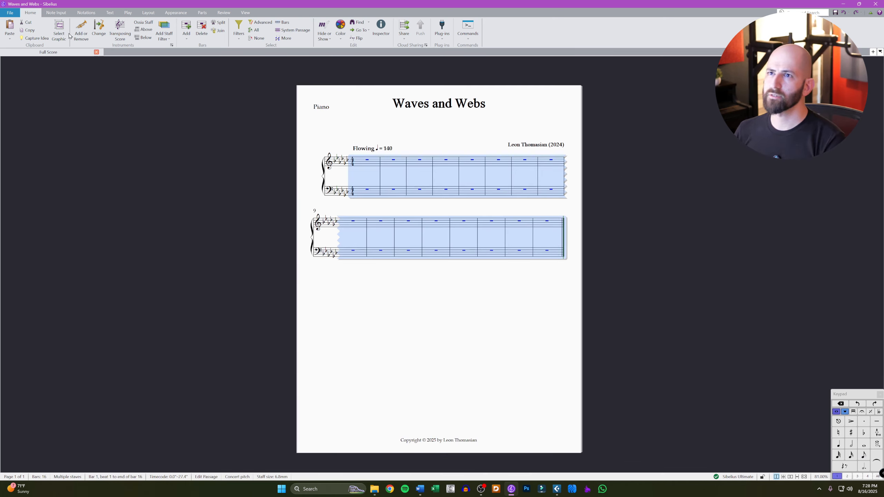
{"action": "left_click", "coordinate": [85, 13]}
{"action": "left_click", "coordinate": [29, 33]}
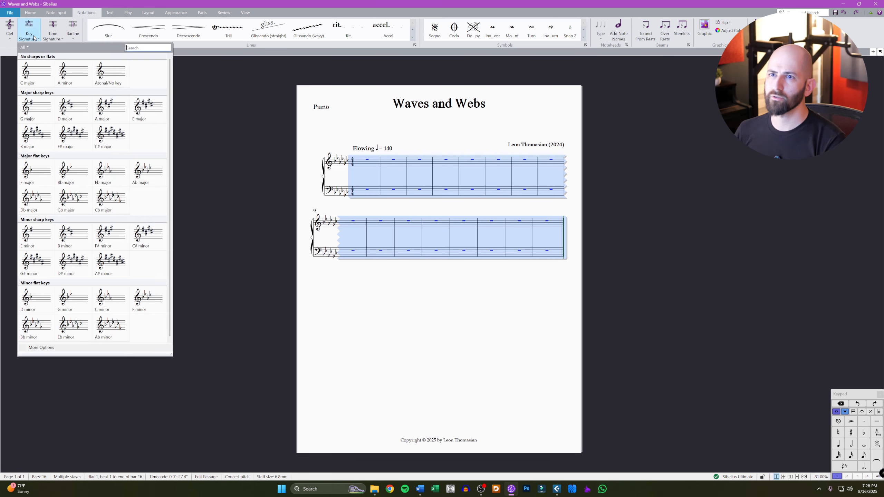
{"action": "key", "text": "Escape"}
{"action": "key", "text": "Escape"}
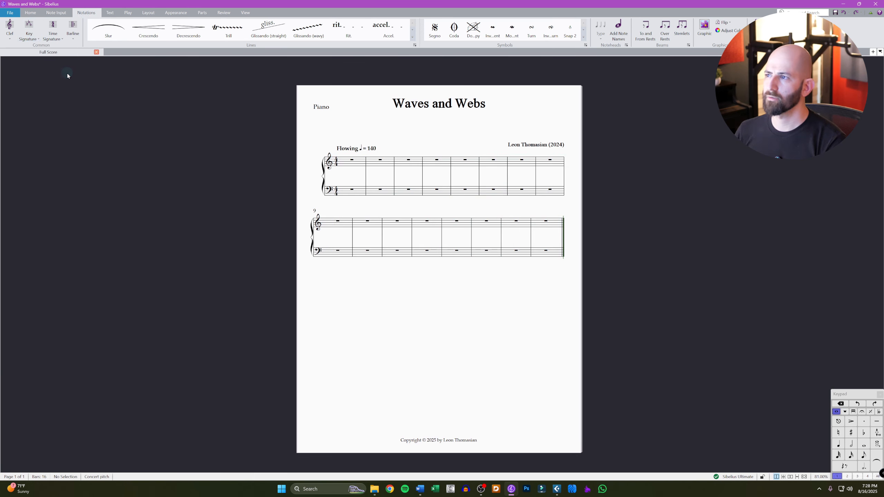
Open the exported XML file from the RELEASE folder as a score in Sibelius.
{"action": "left_click", "coordinate": [374, 489]}
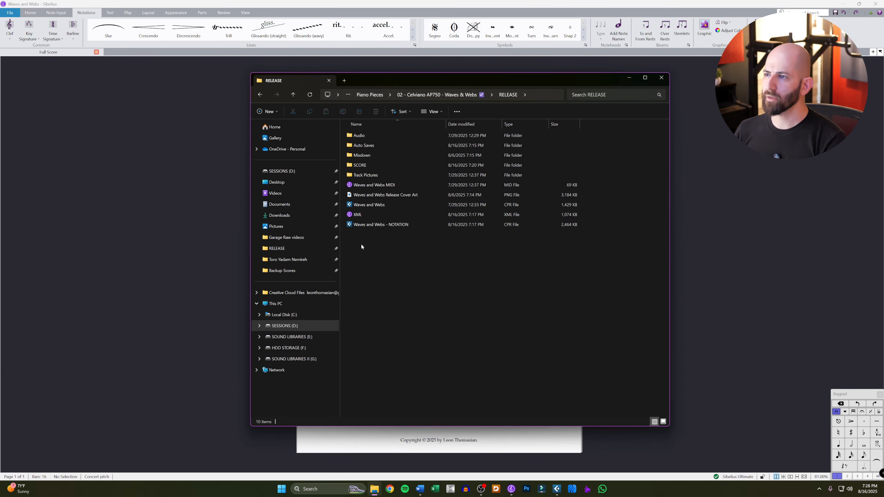
{"action": "double_click", "coordinate": [356, 214]}
{"action": "left_click", "coordinate": [460, 302]}
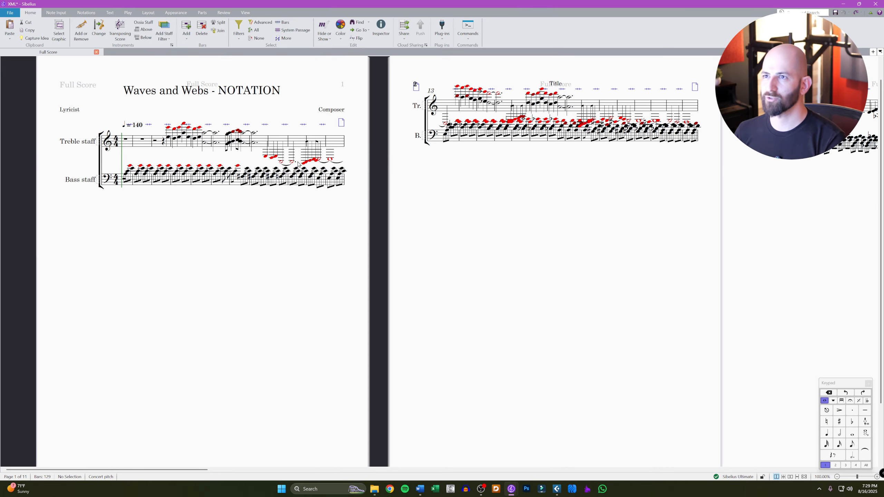
Unlock the format of the entire imported score so its bars are no longer crammed onto one system per page.
{"action": "key", "text": "ctrl+a"}
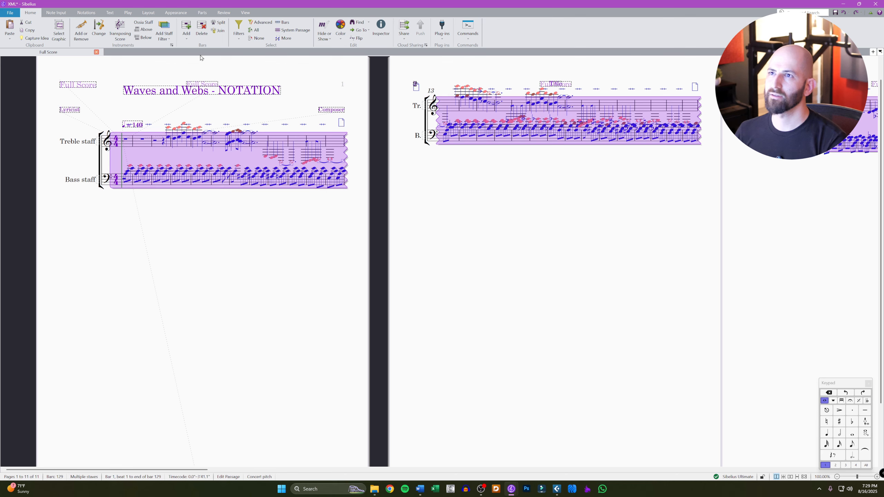
{"action": "left_click", "coordinate": [148, 13]}
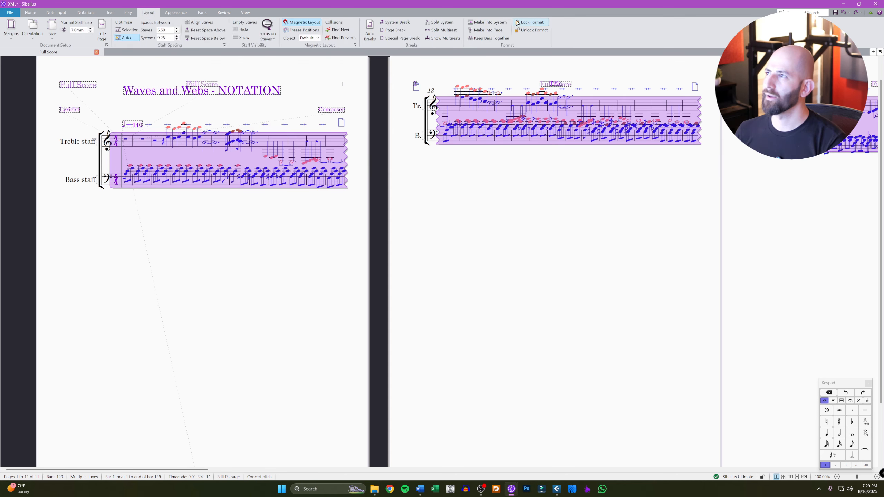
{"action": "left_click", "coordinate": [536, 31]}
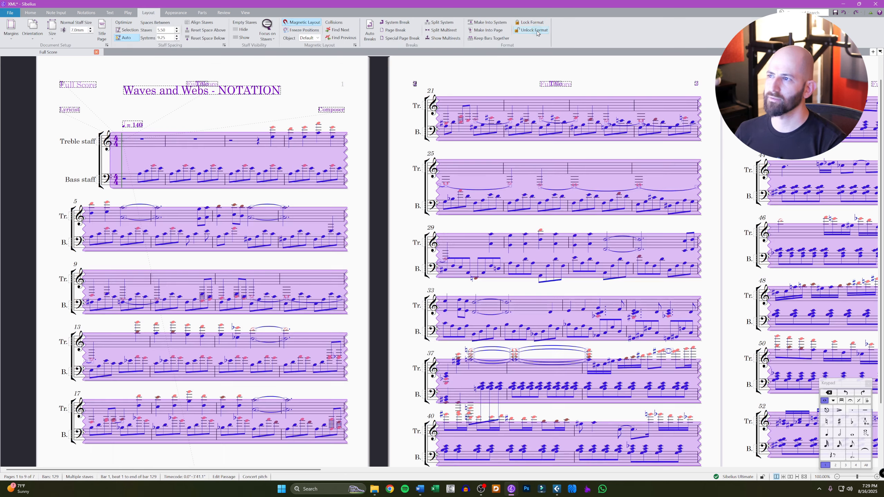
{"action": "left_click", "coordinate": [385, 205]}
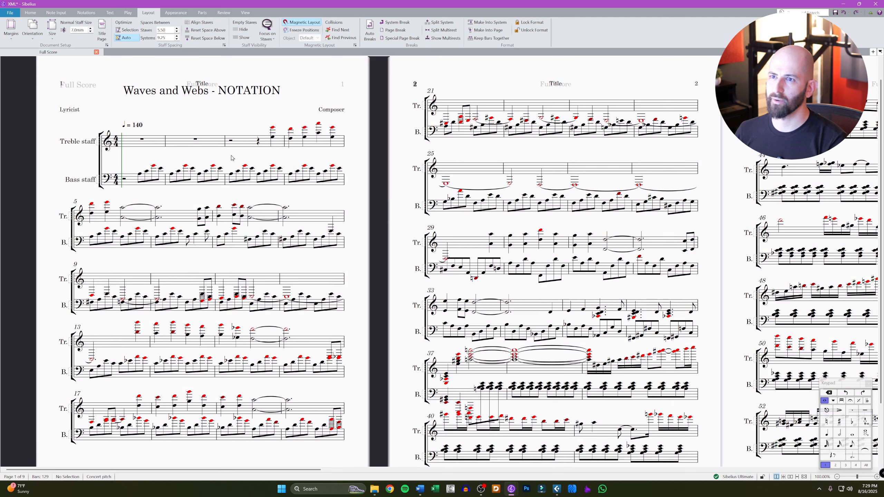
Copy the full treble and bass staves of the XML score into the matching piano staves of the Waves and Webs score from bar 1.
{"action": "triple_click", "coordinate": [158, 142]}
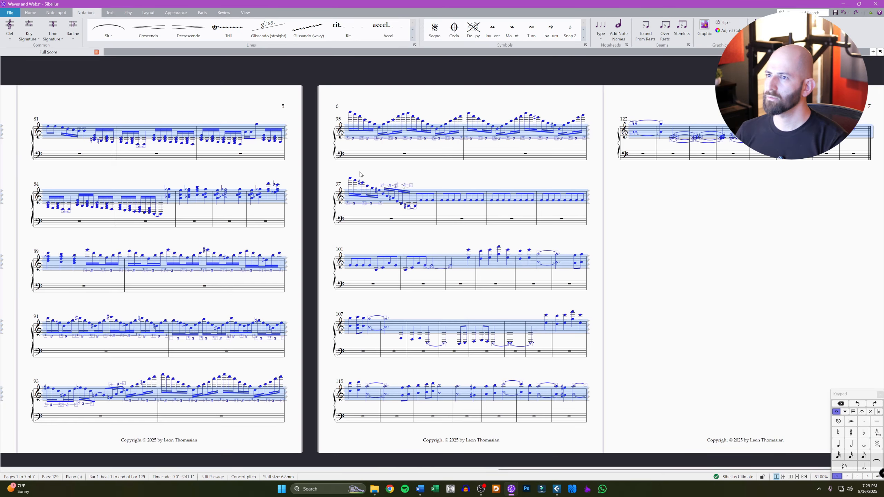
{"action": "mouse_move", "coordinate": [511, 489]}
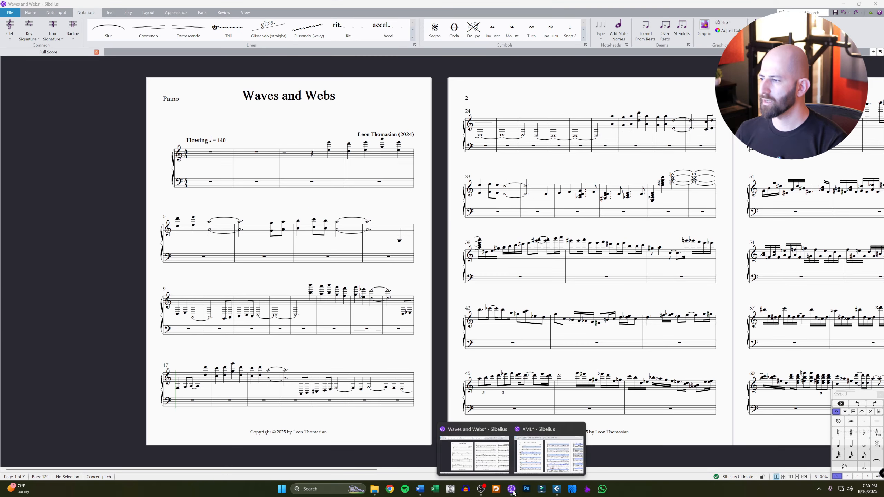
{"action": "left_click", "coordinate": [542, 458]}
{"action": "triple_click", "coordinate": [137, 180]}
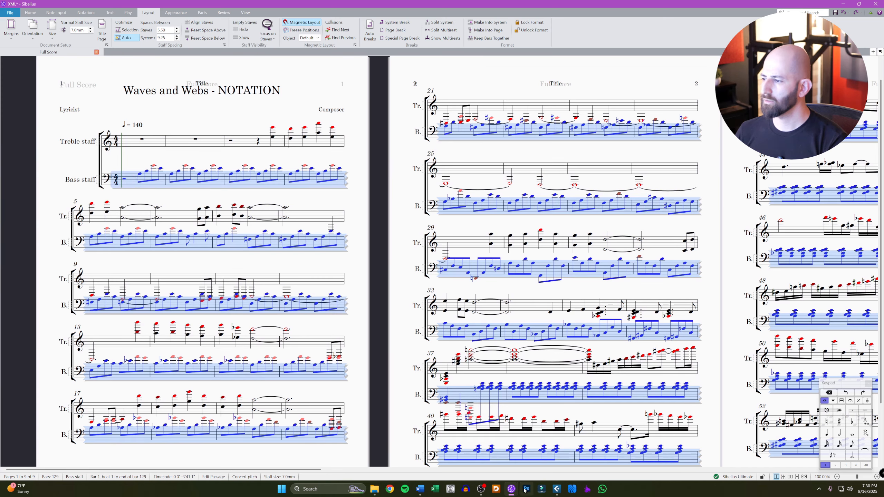
{"action": "mouse_move", "coordinate": [510, 492]}
{"action": "left_click", "coordinate": [487, 460]}
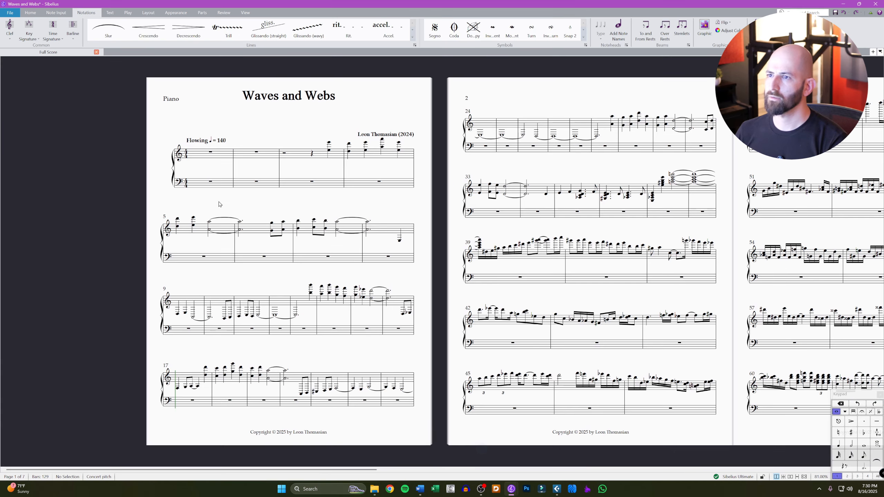
{"action": "left_click", "coordinate": [222, 186]}
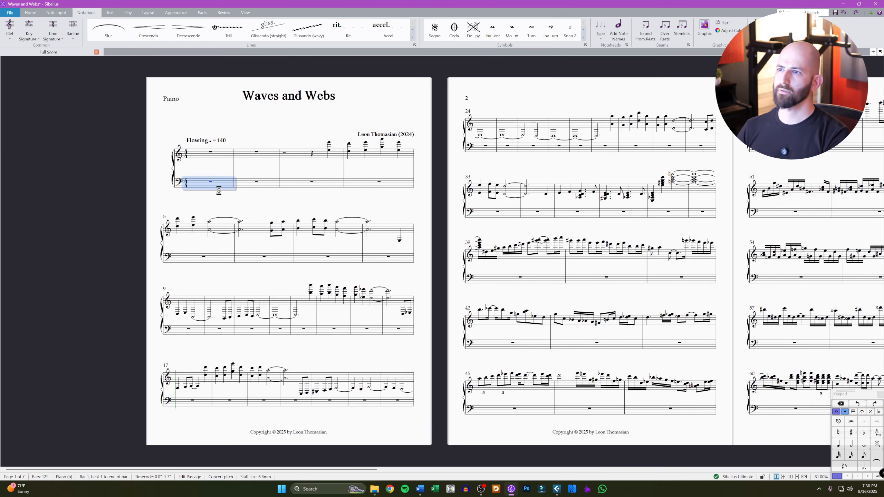
Delete the empty final bar 129 from both piano staves and return to the first page.
{"action": "key", "text": "ctrl+End"}
{"action": "left_click", "coordinate": [691, 269]}
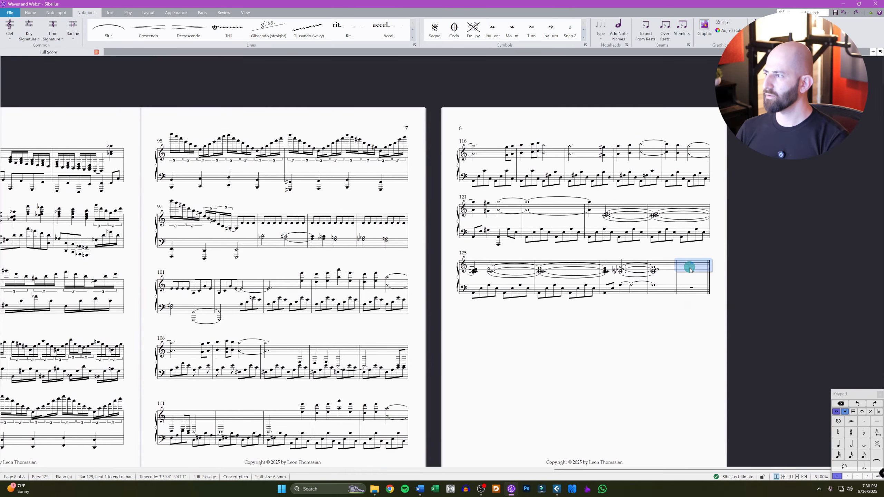
{"action": "left_click", "coordinate": [683, 292], "text": "shift"}
{"action": "key", "text": "Escape"}
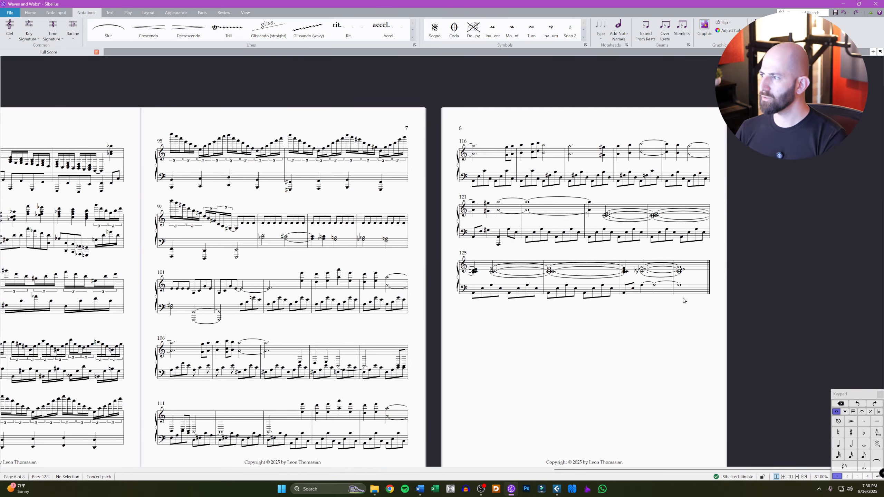
{"action": "left_click", "coordinate": [632, 340]}
{"action": "key", "text": "ctrl+Home"}
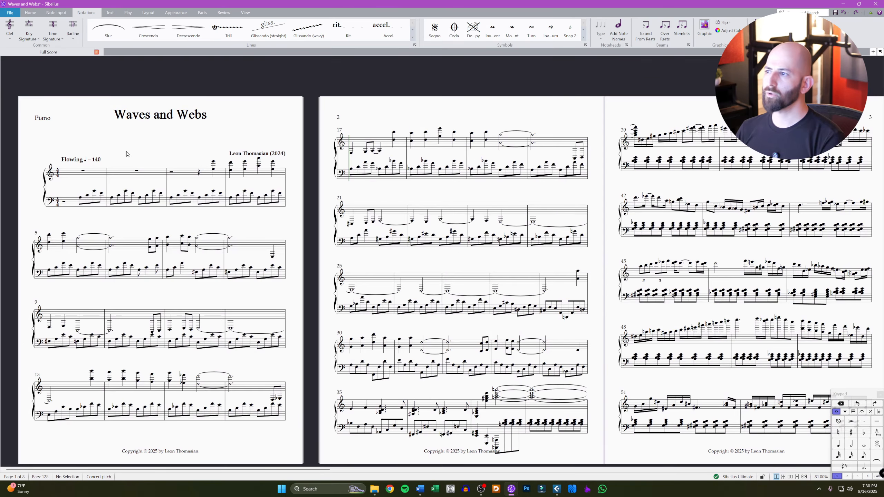
{"action": "left_click_drag", "start_coordinate": [127, 154], "coordinate": [293, 144]}
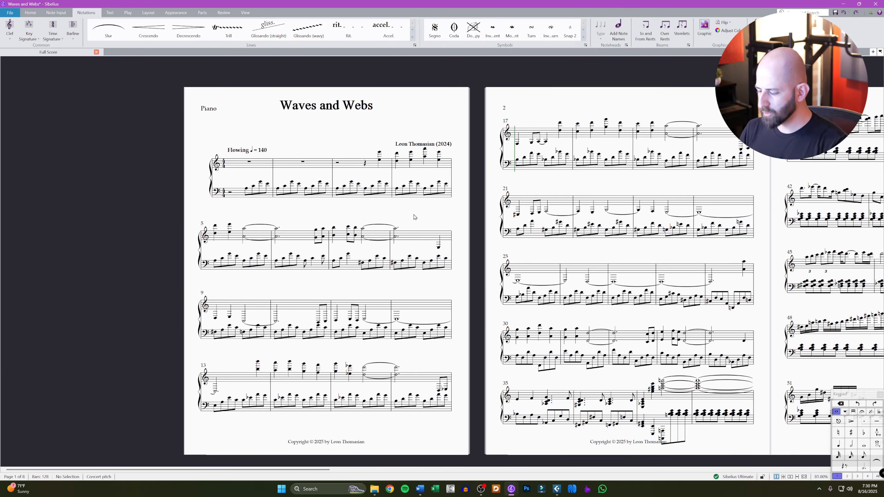
Split the whole-bar rest in bar 1 of the upper piano staff into two half rests while working in panorama view.
{"action": "key", "text": "ctrl+shift+p"}
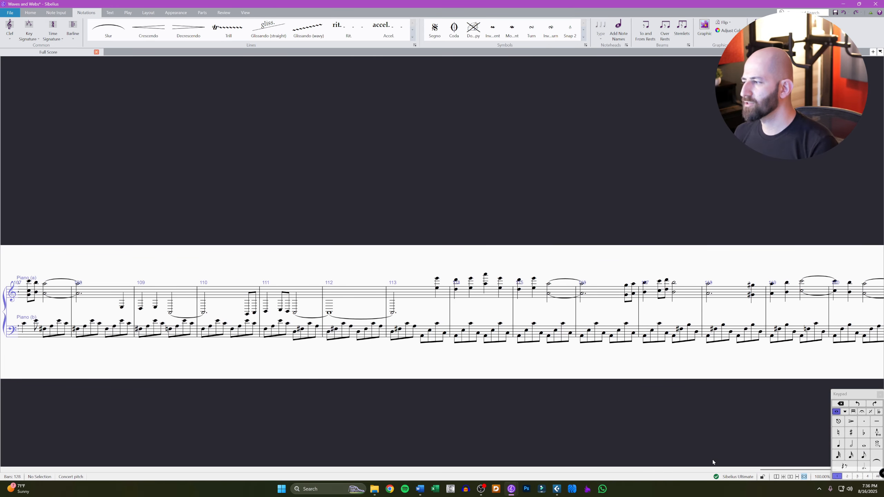
{"action": "left_click_drag", "start_coordinate": [771, 469], "coordinate": [3, 466]}
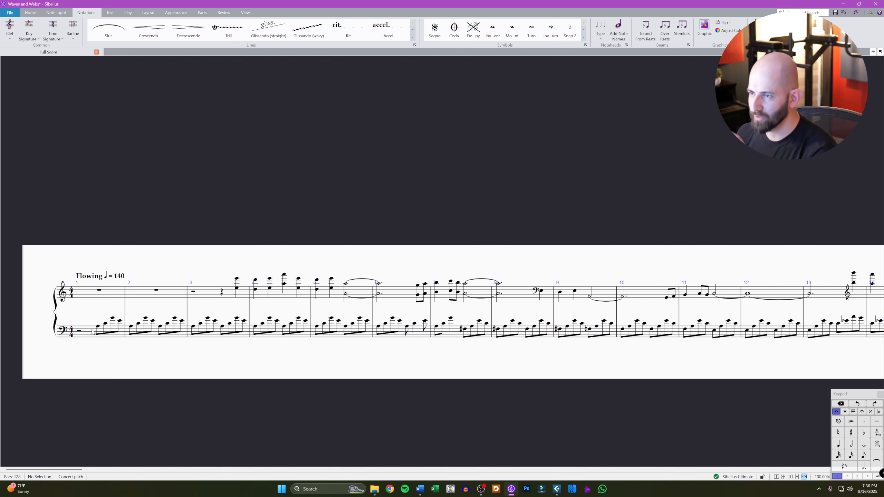
{"action": "left_click_drag", "start_coordinate": [90, 298], "coordinate": [290, 259]}
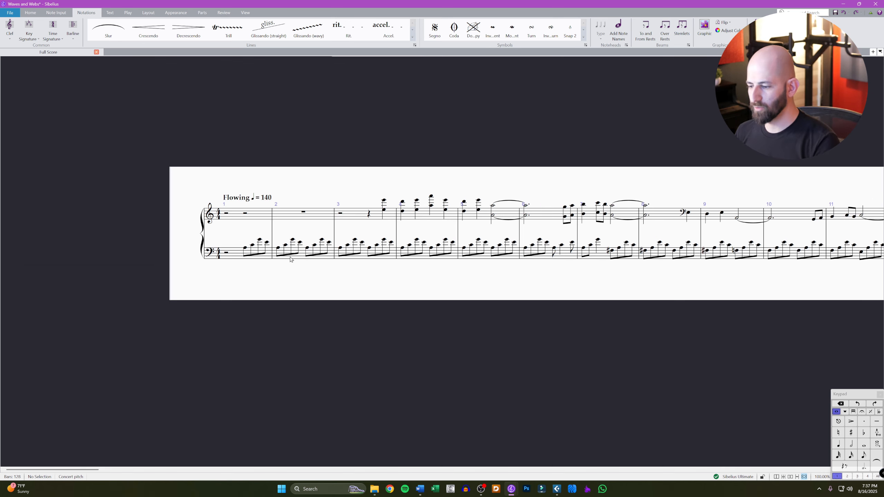
{"action": "key", "text": "ctrl+shift+p"}
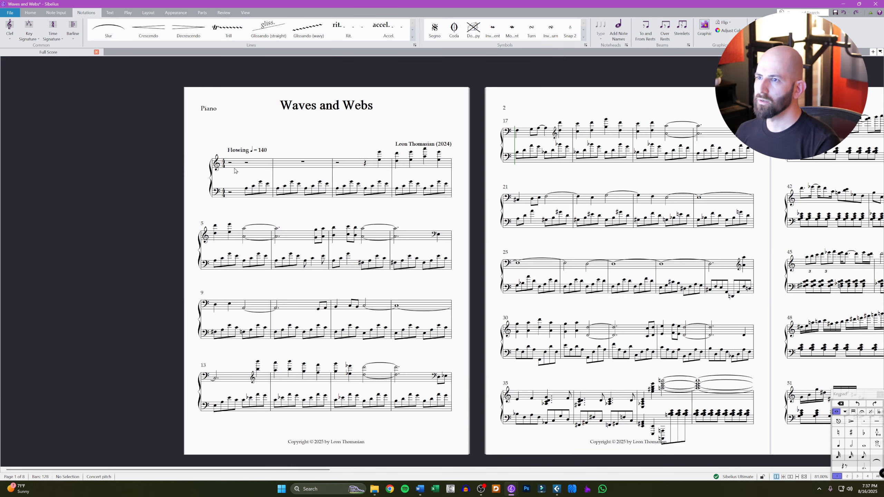
Shift the music two beats earlier by copying both staves from bar 1 beat 3 through the final bar and pasting at bar 1 beat 1.
{"action": "left_click", "coordinate": [246, 164]}
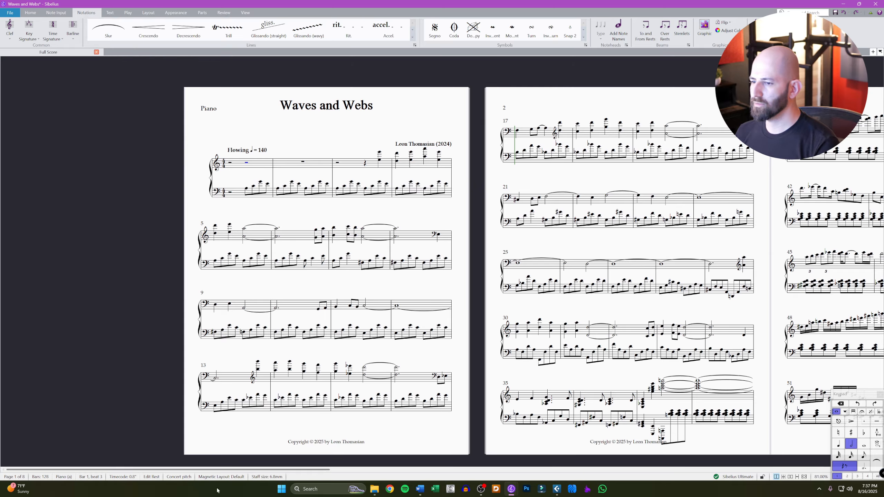
{"action": "left_click_drag", "start_coordinate": [221, 471], "coordinate": [608, 470]}
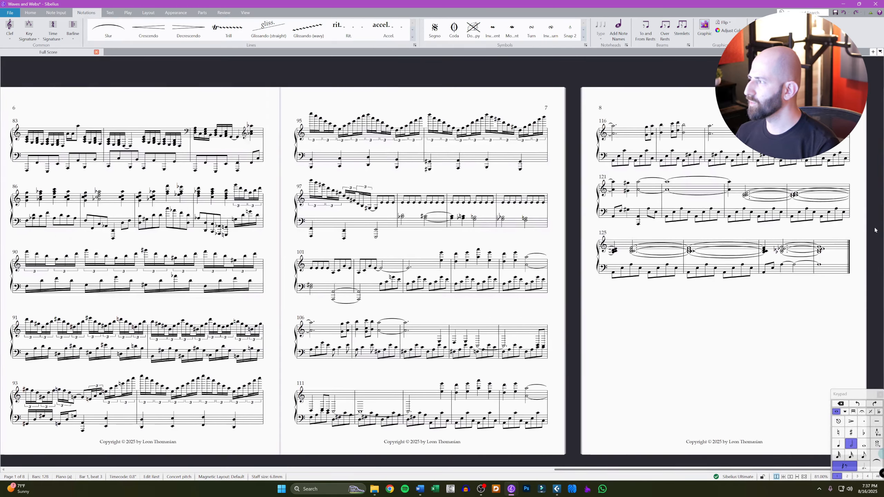
{"action": "left_click", "coordinate": [842, 271], "text": "shift"}
{"action": "key", "text": "ctrl+Home"}
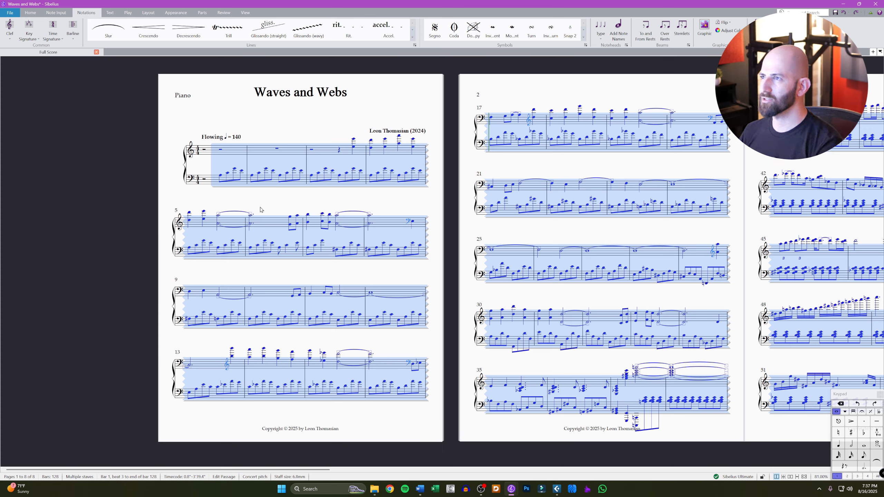
{"action": "key", "text": "Escape"}
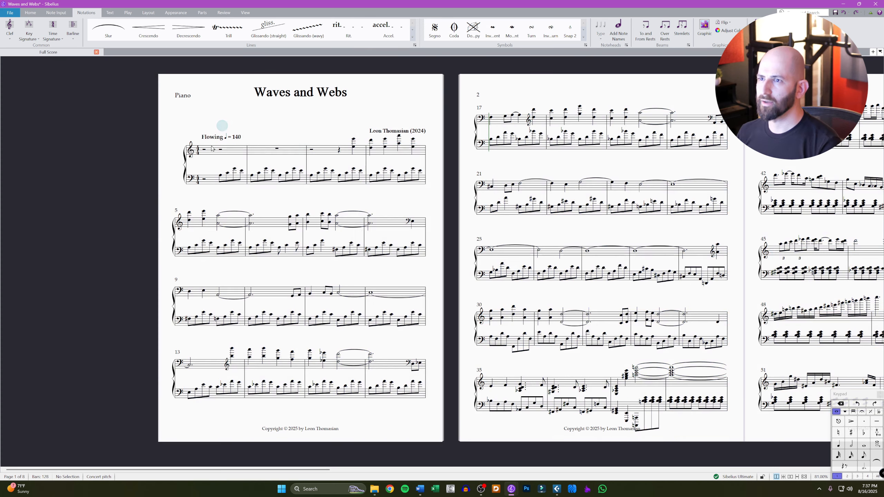
{"action": "left_click", "coordinate": [204, 150]}
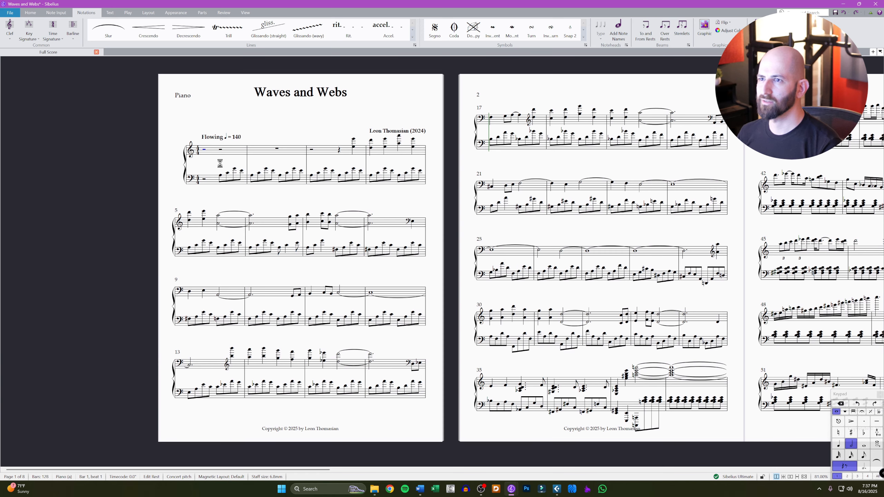
{"action": "key", "text": "ctrl+shift+End"}
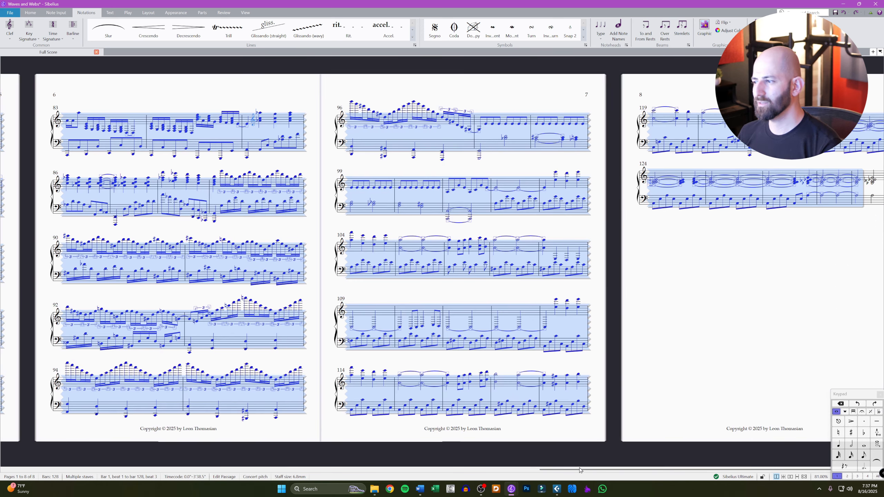
{"action": "left_click_drag", "start_coordinate": [576, 469], "coordinate": [2, 470]}
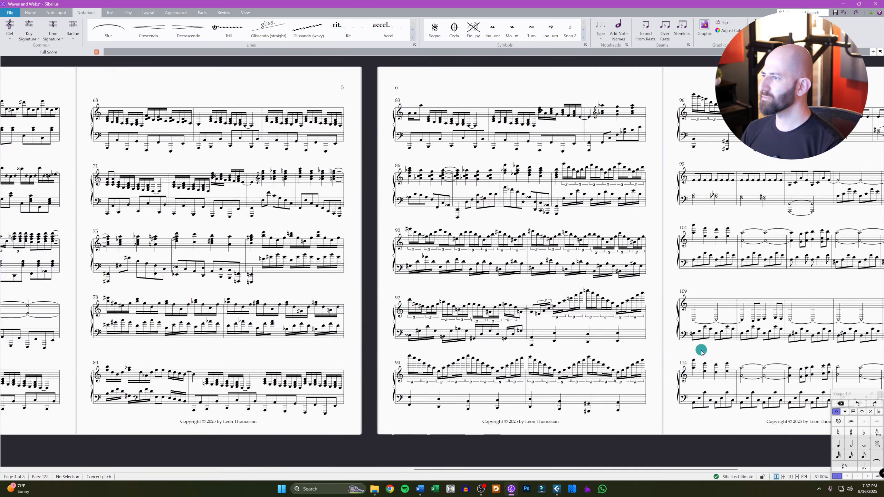
{"action": "left_click_drag", "start_coordinate": [701, 349], "coordinate": [241, 361]}
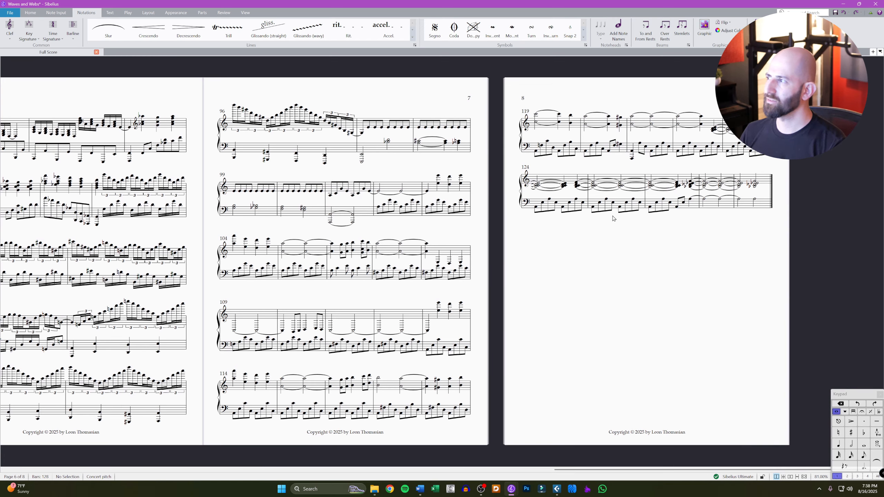
{"action": "left_click_drag", "start_coordinate": [669, 471], "coordinate": [135, 476]}
{"action": "left_click_drag", "start_coordinate": [134, 476], "coordinate": [108, 476]}
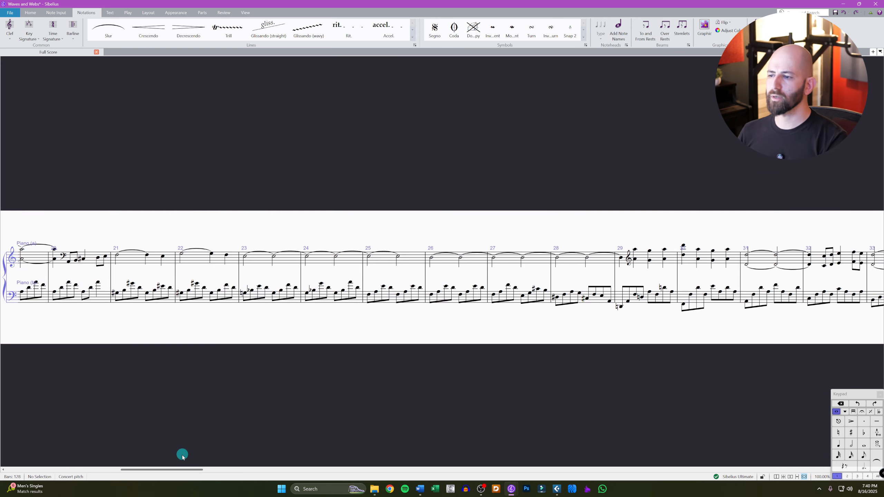
{"action": "left_click_drag", "start_coordinate": [183, 457], "coordinate": [255, 460]}
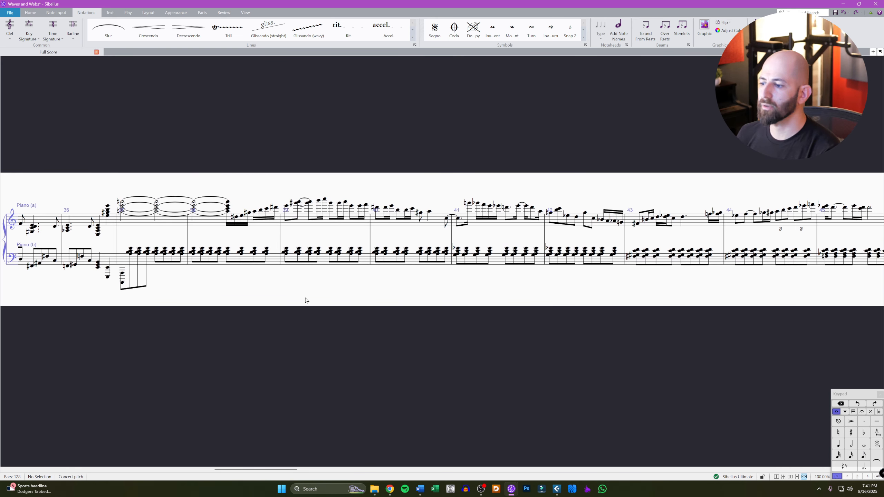
Switch to Chrome and open the video "Unboxing and Playing the Casio Celviano AP750" from the YouTube channel's video list.
{"action": "left_click", "coordinate": [390, 489]}
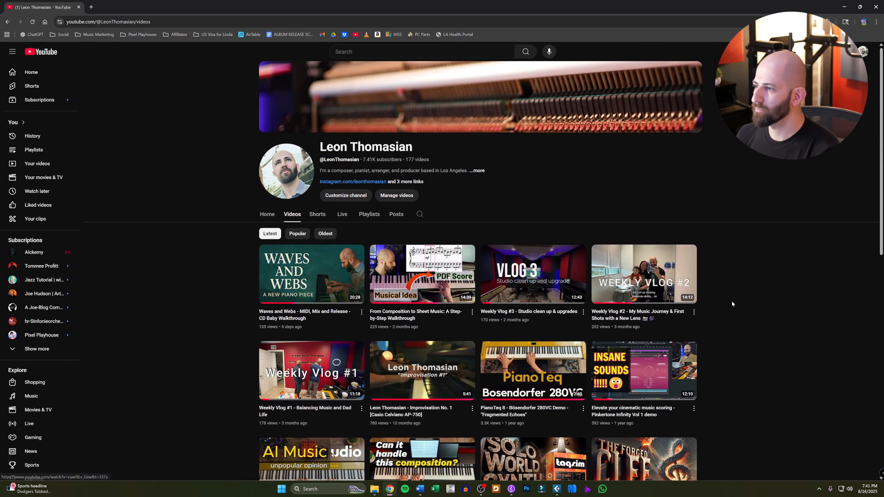
{"action": "scroll", "coordinate": [728, 302], "scroll_direction": "down", "scroll_amount": 1}
{"action": "scroll", "coordinate": [729, 303], "scroll_direction": "down", "scroll_amount": 2}
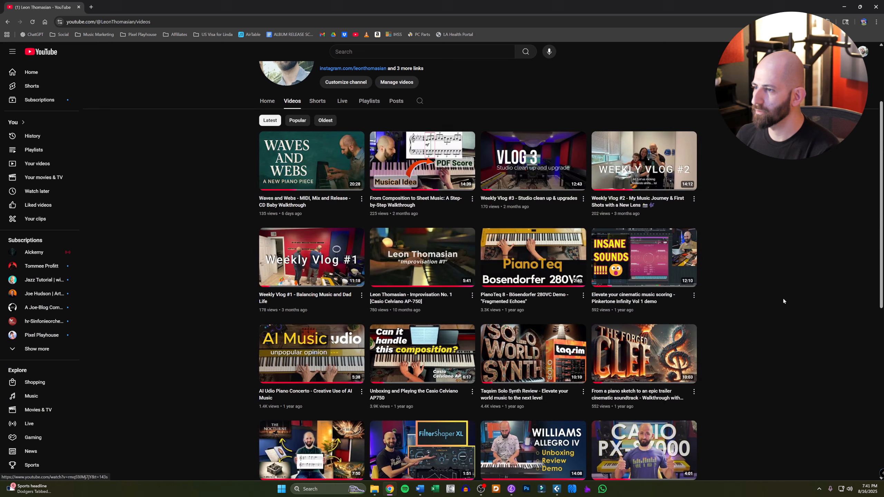
{"action": "left_click", "coordinate": [421, 364]}
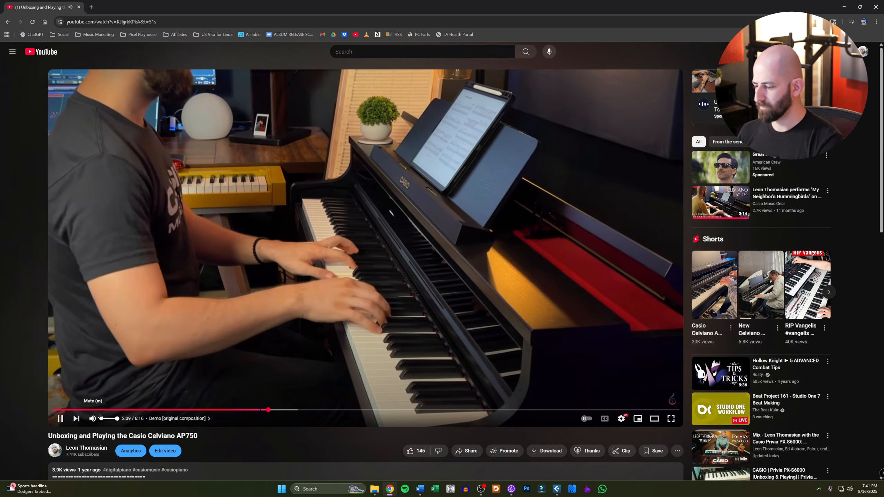
Switch back to Sibelius and add arpeggio lines to the upper-staff chords in bars 3 to 5.
{"action": "left_click", "coordinate": [81, 466]}
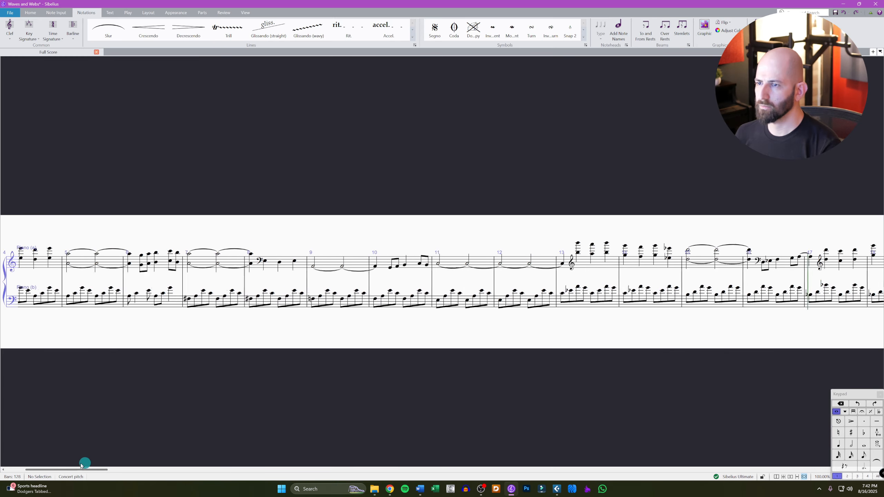
{"action": "left_click_drag", "start_coordinate": [81, 466], "coordinate": [61, 467]}
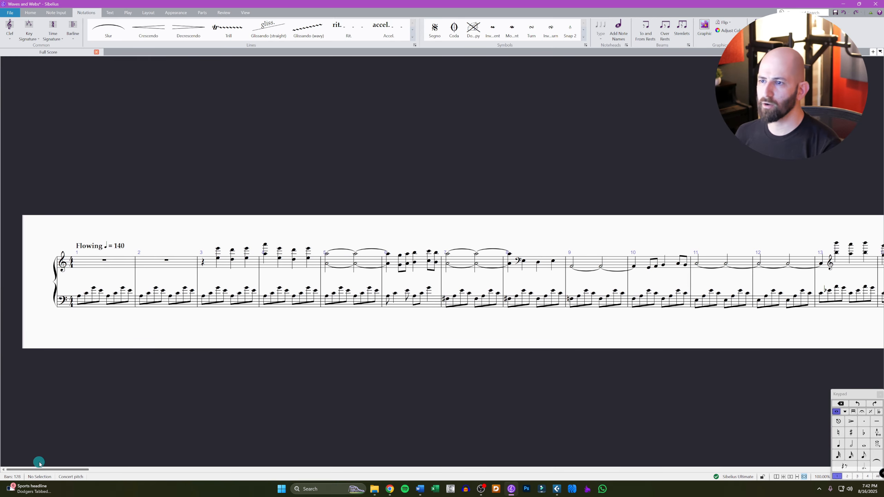
{"action": "left_click", "coordinate": [227, 263]}
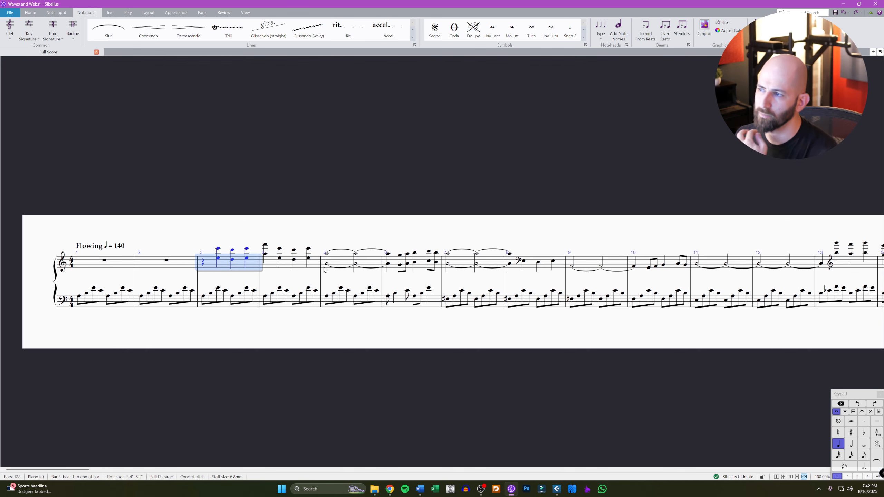
{"action": "key", "text": "alt+h"}
{"action": "left_click", "coordinate": [342, 266], "text": "shift"}
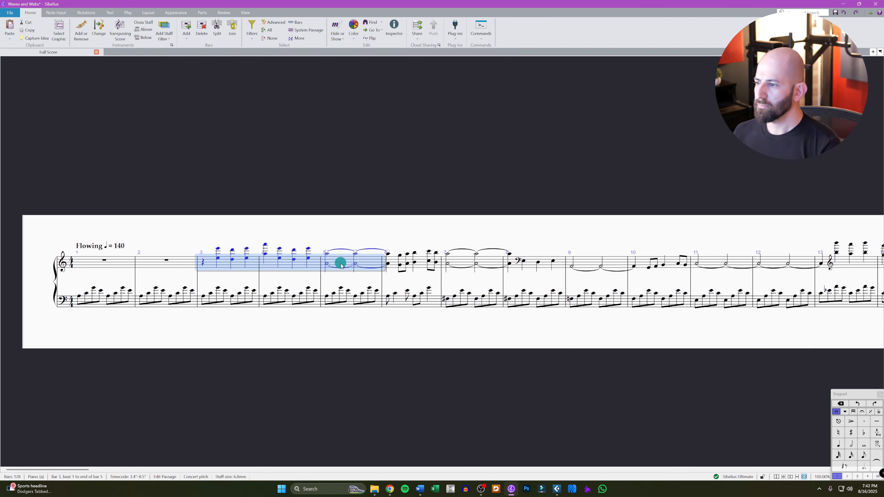
{"action": "key", "text": "KP_Add"}
{"action": "key", "text": "KP_Add"}
{"action": "key", "text": "KP_Add"}
{"action": "key", "text": "KP_Add"}
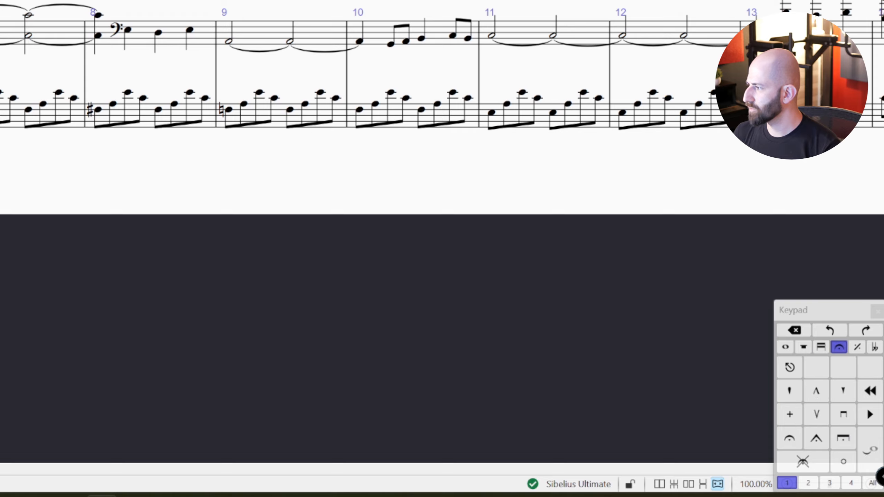
{"action": "key", "text": "KP_Divide"}
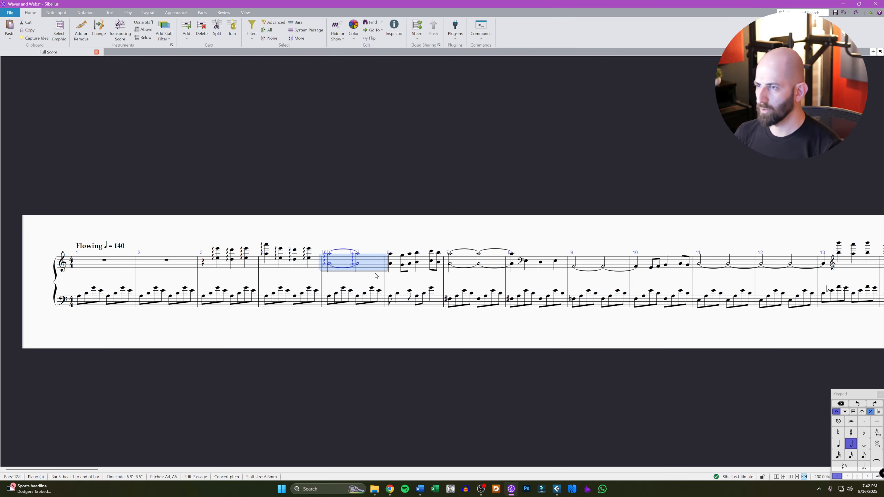
Replace the tied half-note chords in bars 5 and 7 of the upper staff with whole-note chords tied into the following bar.
{"action": "key", "text": "KP_6"}
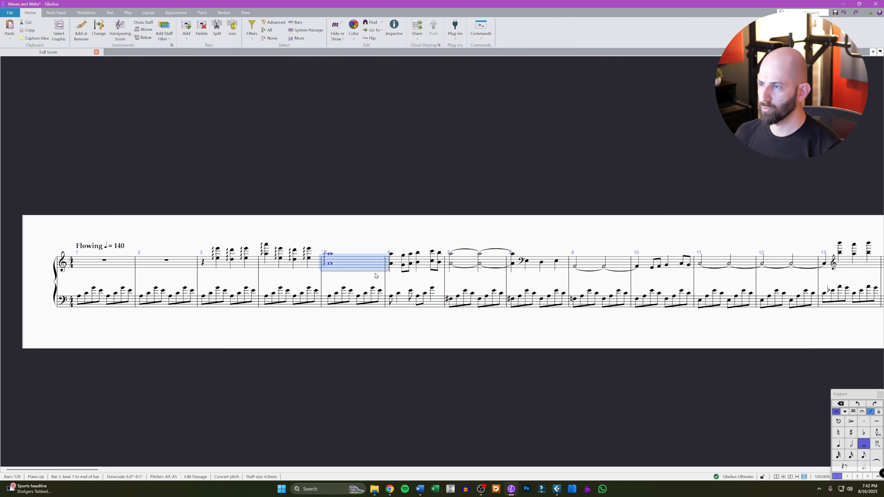
{"action": "key", "text": "KP_Enter"}
{"action": "left_click", "coordinate": [431, 233]}
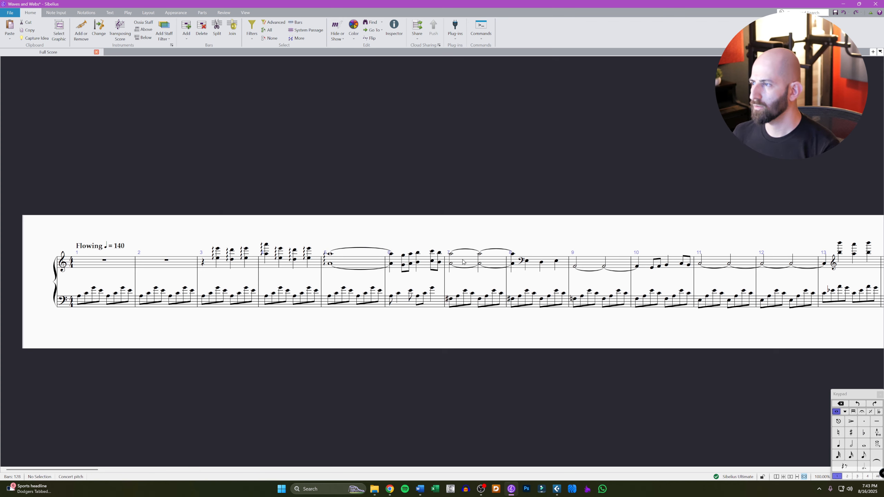
{"action": "left_click", "coordinate": [491, 268]}
{"action": "key", "text": "KP_6"}
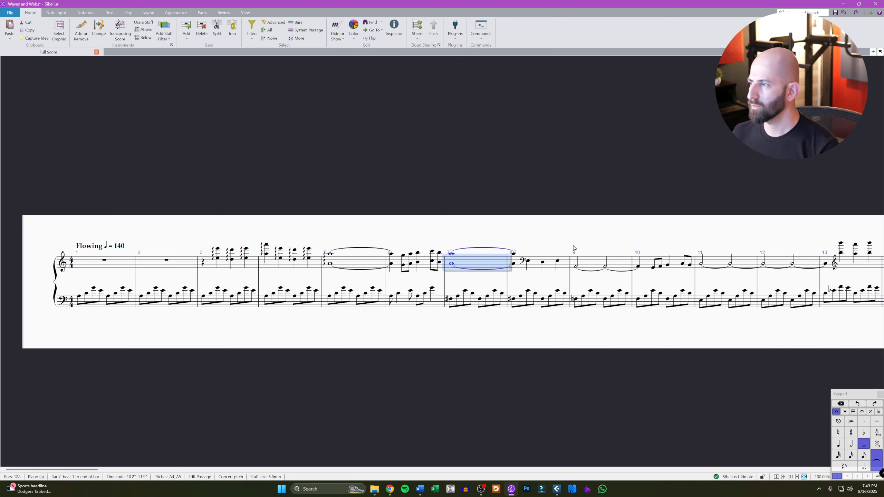
{"action": "key", "text": "KP_Enter"}
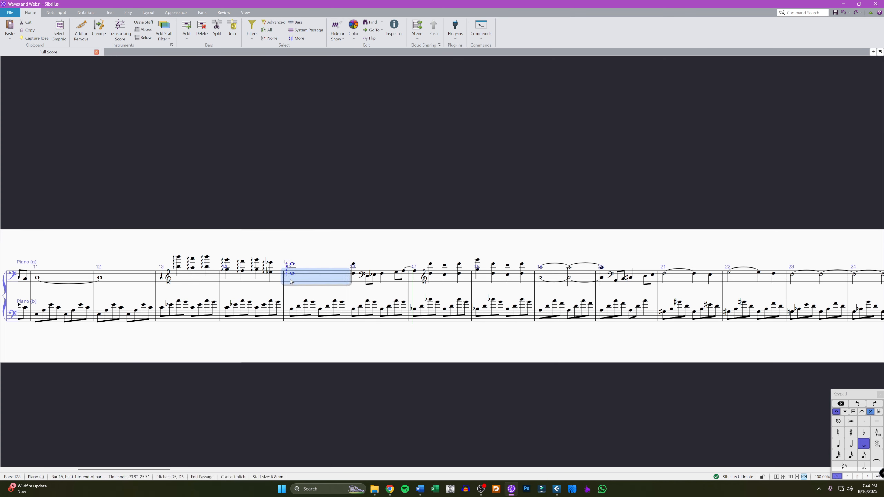
Tie the upper staff's whole-note chord in bar 15 into bar 16 and play back the music from bar 16.
{"action": "key", "text": "KP_Enter"}
{"action": "key", "text": "Escape"}
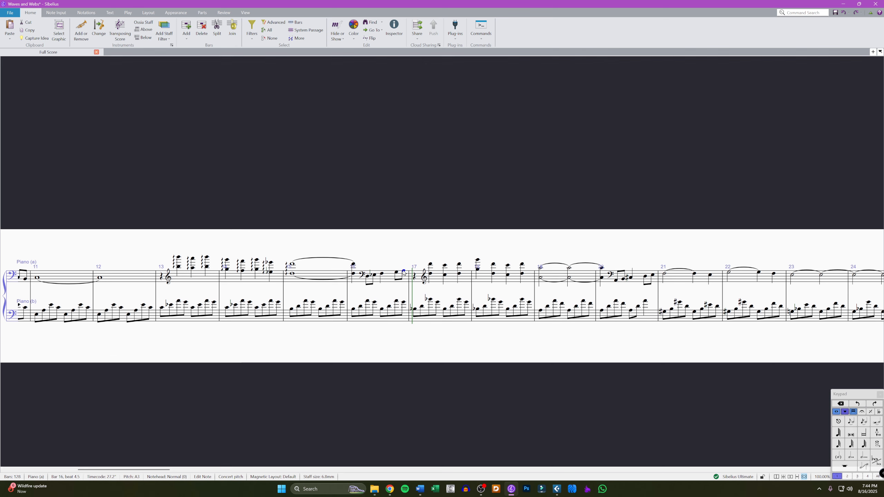
{"action": "key", "text": "space"}
{"action": "key", "text": "space"}
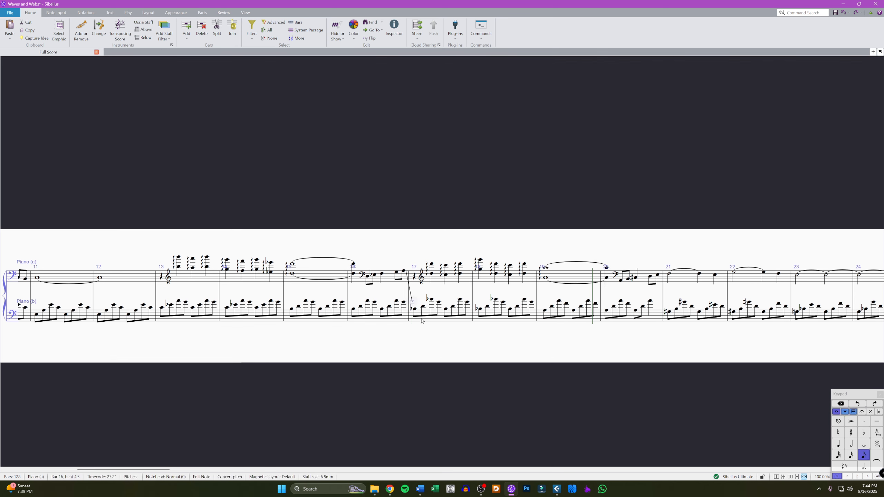
{"action": "left_click", "coordinate": [414, 308]}
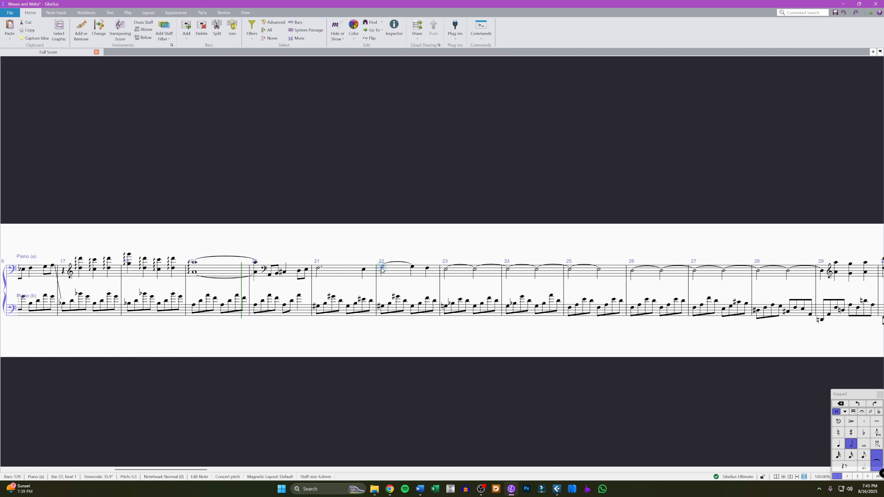
Replace the tied half notes in the upper staff from bar 23 to bar 28 with tied whole notes.
{"action": "left_click", "coordinate": [470, 278]}
{"action": "left_click", "coordinate": [554, 278]}
{"action": "left_click", "coordinate": [616, 278]}
{"action": "mouse_move", "coordinate": [684, 250]}
{"action": "left_mouse_down"}
{"action": "mouse_move", "coordinate": [168, 235]}
{"action": "mouse_move", "coordinate": [298, 237]}
{"action": "left_mouse_up"}
Add arpeggio lines to the upper-staff chords in bars 29 to 31 and make the chords in bars 31 and 33 tied whole notes.
{"action": "left_click", "coordinate": [286, 263]}
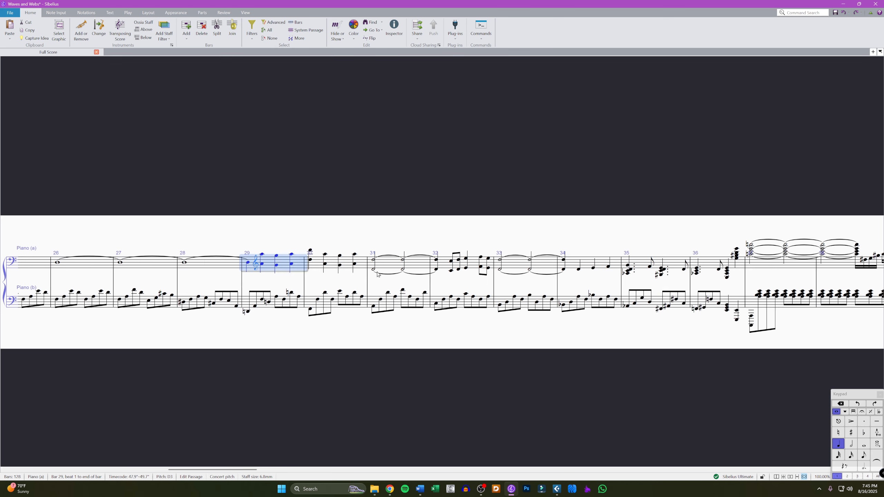
{"action": "left_click", "coordinate": [421, 265], "text": "shift"}
{"action": "left_click", "coordinate": [420, 264]}
{"action": "left_click", "coordinate": [527, 263]}
Add accents to the last chord of bar 36 in both piano staves.
{"action": "left_click_drag", "start_coordinate": [709, 240], "coordinate": [565, 252]}
{"action": "left_click", "coordinate": [522, 286]}
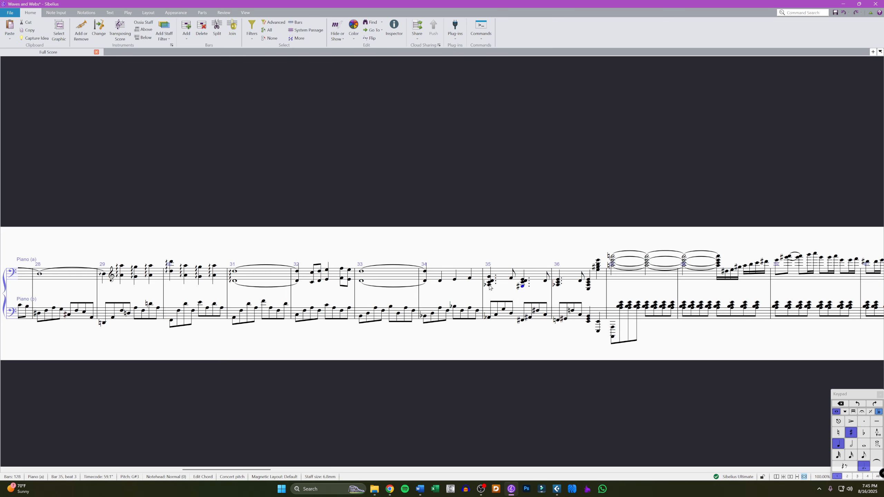
{"action": "key", "text": "KP_Enter"}
{"action": "left_click", "coordinate": [595, 267]}
{"action": "key", "text": "KP_Divide"}
{"action": "left_click", "coordinate": [595, 322]}
{"action": "key", "text": "KP_Divide"}
{"action": "key", "text": "KP_3"}
Shorten the upper-staff chord at the start of bar 37 to an accented eighth note and save the score.
{"action": "left_click_drag", "start_coordinate": [644, 241], "coordinate": [502, 237]}
{"action": "left_click", "coordinate": [522, 272]}
{"action": "key", "text": "KP_3"}
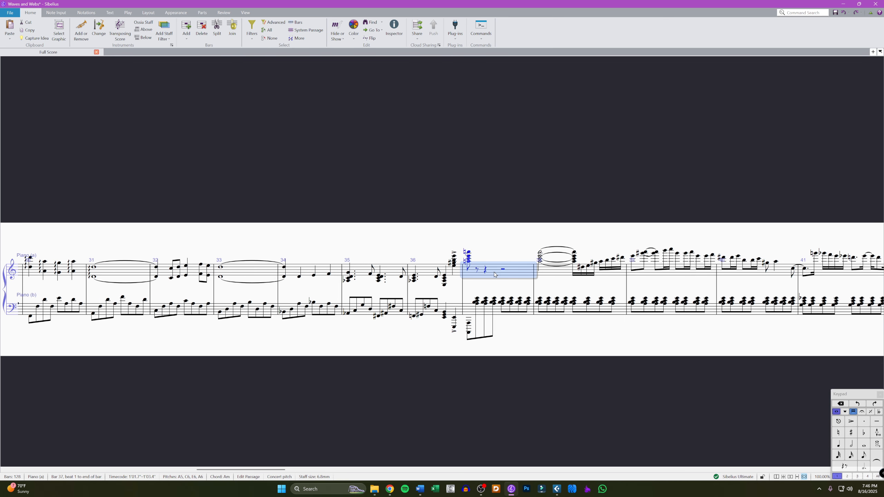
{"action": "key", "text": "KP_Divide"}
{"action": "key", "text": "ctrl+s"}
{"action": "left_click", "coordinate": [474, 325]}
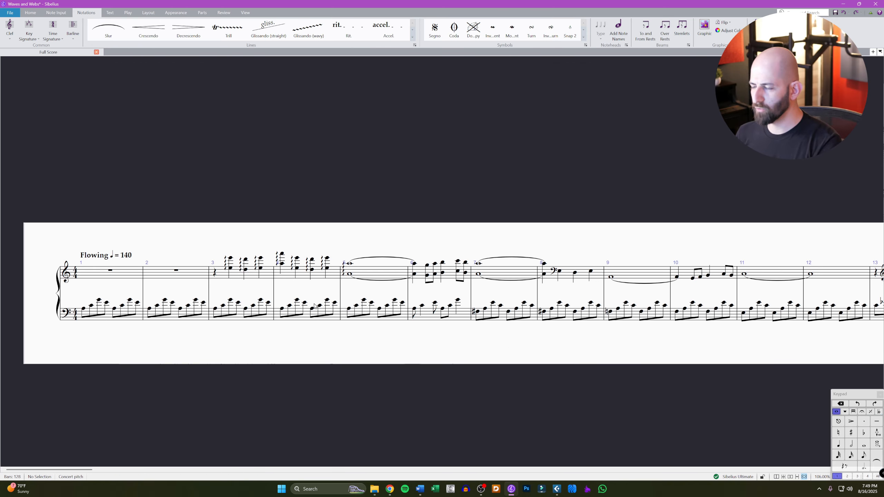
Return to page view and finish editing the composer credit and the tempo text on the first page.
{"action": "key", "text": "shift+p"}
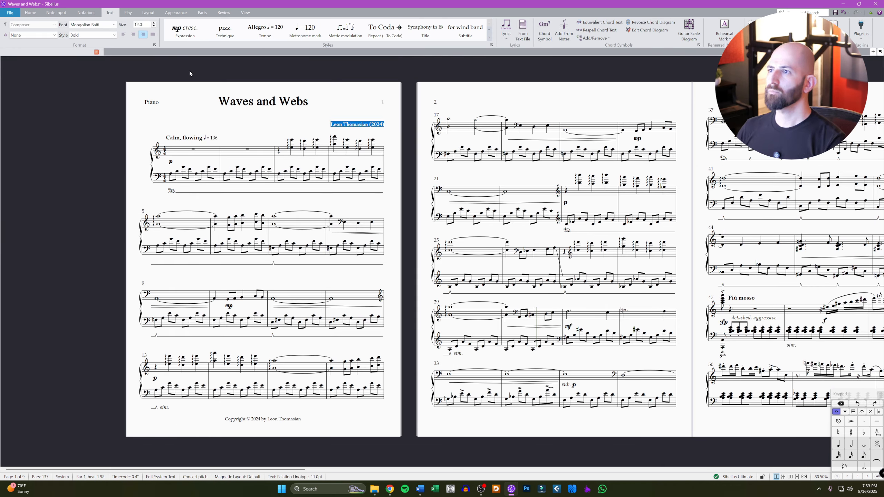
{"action": "key", "text": "Escape"}
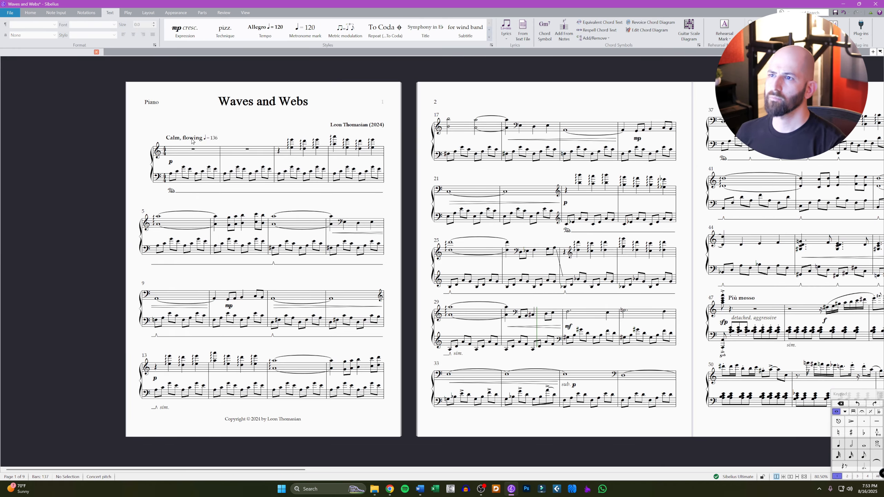
{"action": "double_click", "coordinate": [213, 138]}
{"action": "key", "text": "Escape"}
{"action": "key", "text": "Escape"}
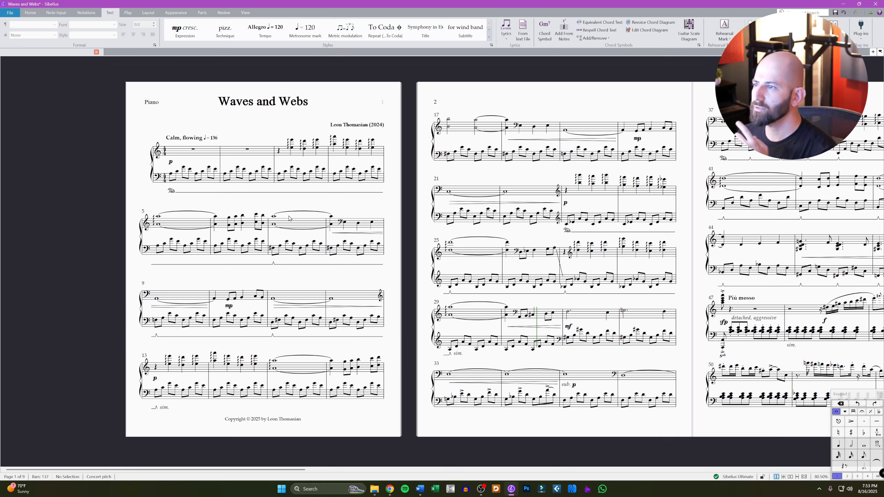
Nudge the composer credit on the first page slightly down, closer to the first system.
{"action": "left_click_drag", "start_coordinate": [400, 219], "coordinate": [203, 190]}
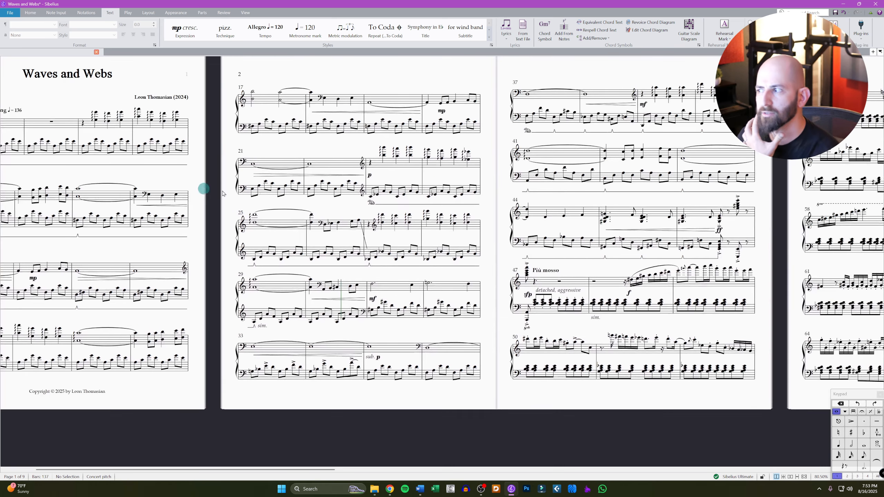
{"action": "key", "text": "ctrl+Home"}
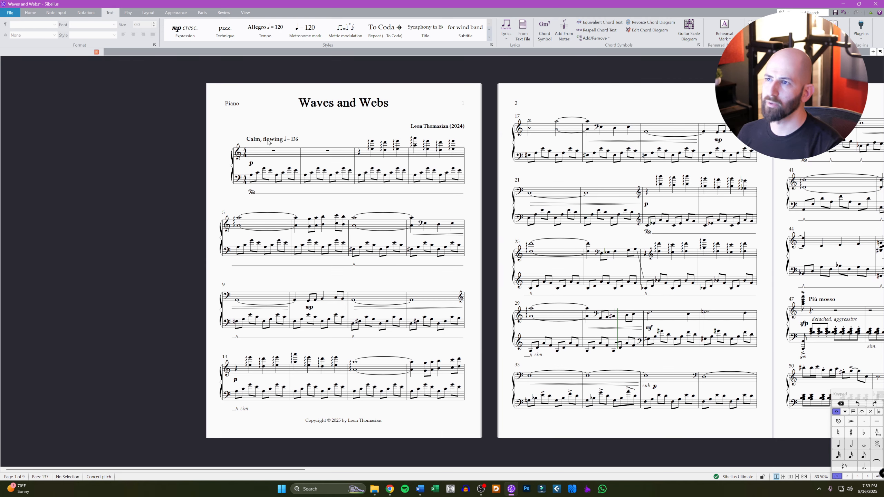
{"action": "left_click_drag", "start_coordinate": [324, 132], "coordinate": [267, 105]}
{"action": "left_click", "coordinate": [379, 101]}
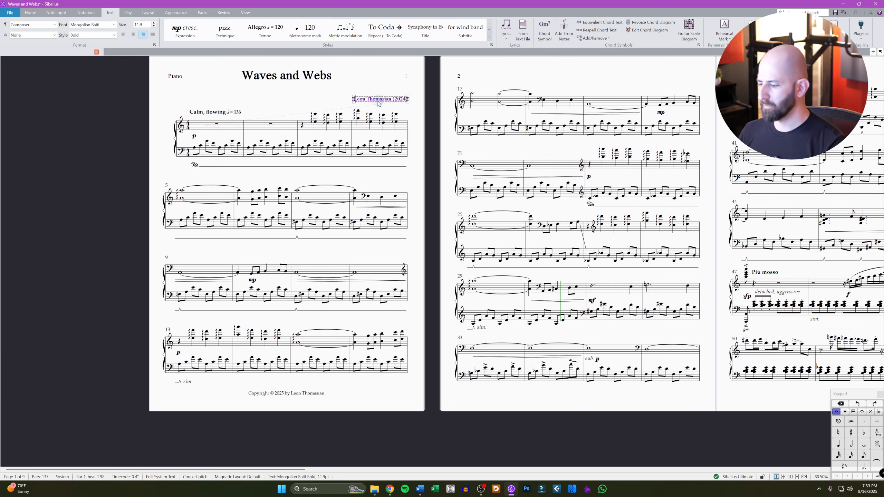
{"action": "key", "text": "Down"}
{"action": "key", "text": "Down"}
{"action": "key", "text": "Down"}
{"action": "key", "text": "Down"}
{"action": "key", "text": "Down"}
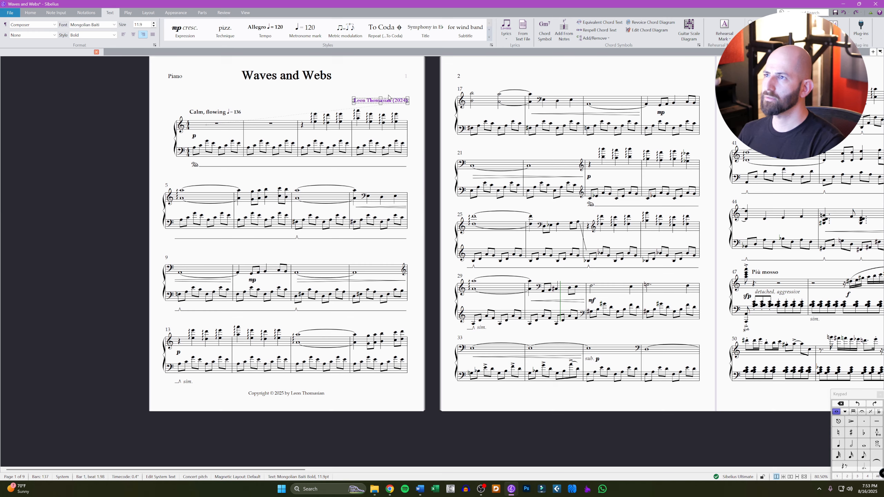
Review the page layout, dynamics and pedal markings from the first page through the last pages of the score.
{"action": "left_click_drag", "start_coordinate": [337, 249], "coordinate": [259, 216]}
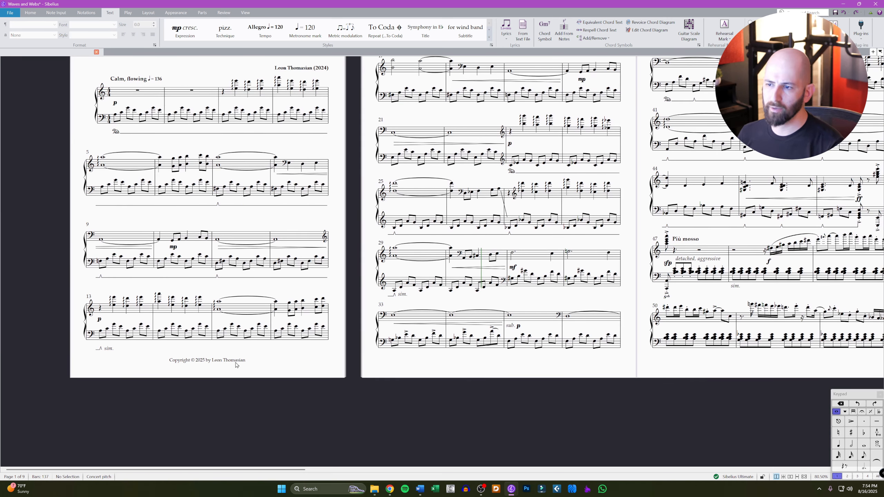
{"action": "left_click_drag", "start_coordinate": [464, 361], "coordinate": [415, 388]}
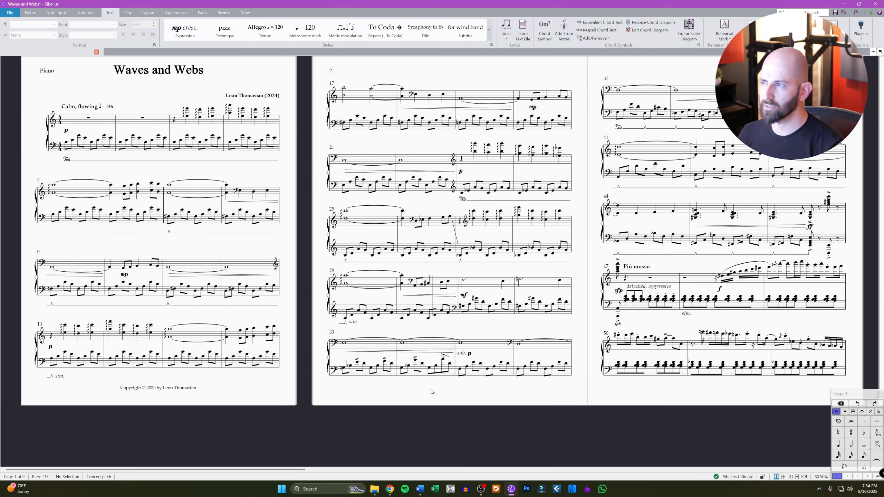
{"action": "left_click_drag", "start_coordinate": [516, 139], "coordinate": [376, 162]}
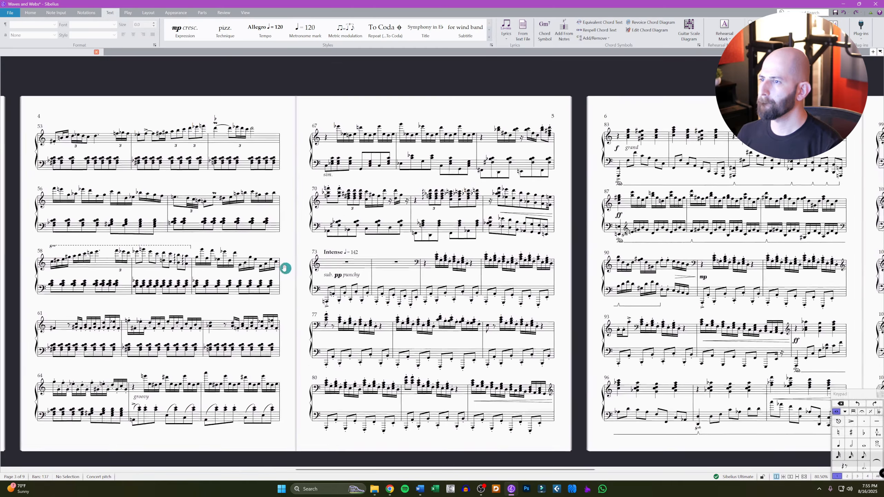
{"action": "left_click_drag", "start_coordinate": [289, 269], "coordinate": [284, 268]}
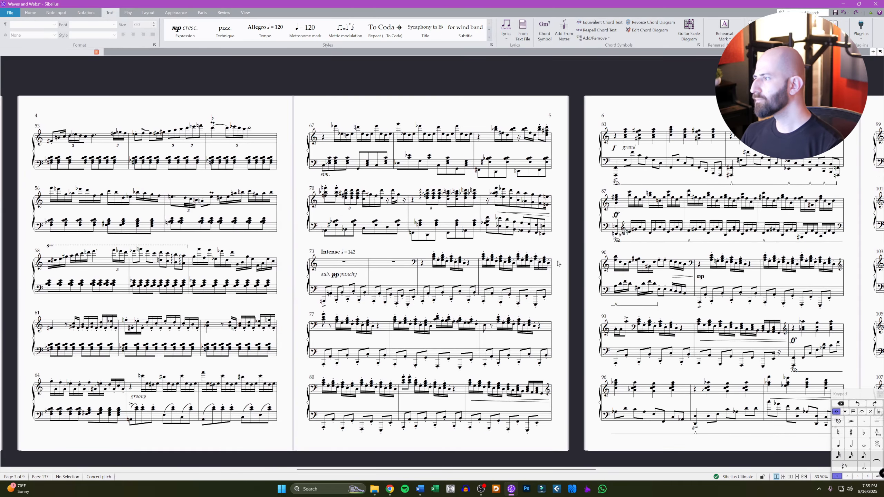
{"action": "left_click_drag", "start_coordinate": [573, 275], "coordinate": [344, 275]}
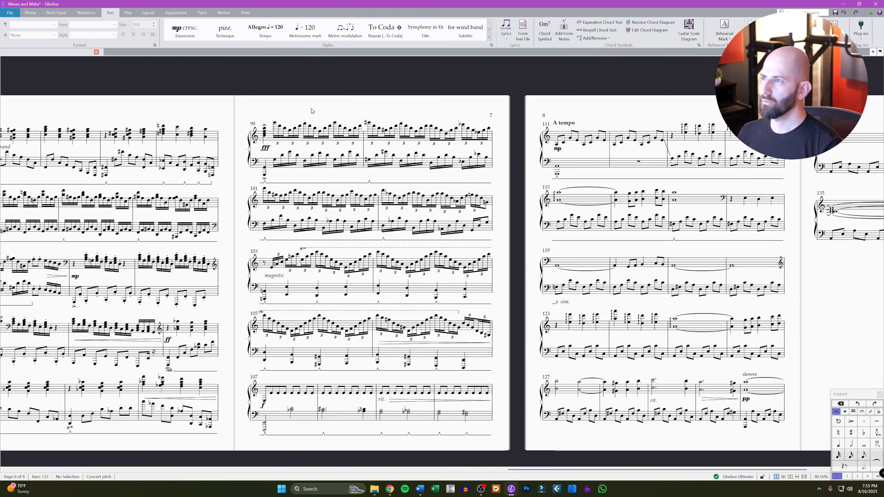
{"action": "left_click_drag", "start_coordinate": [312, 111], "coordinate": [368, 167]}
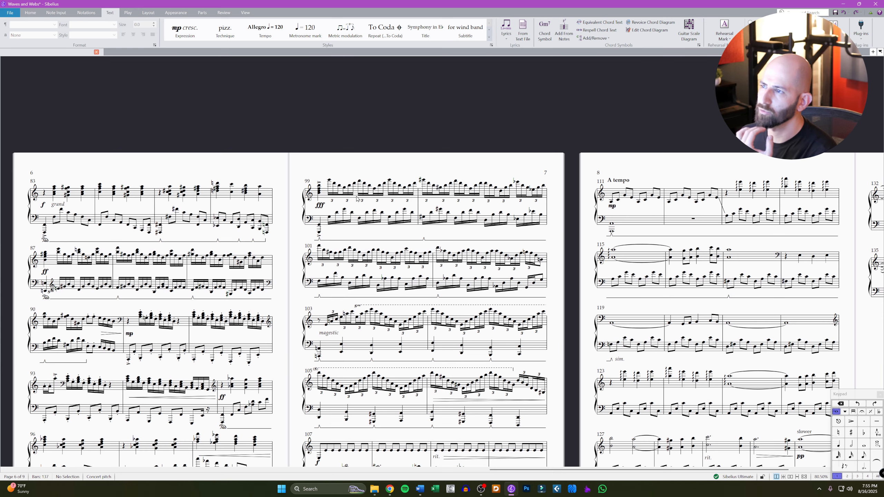
{"action": "scroll", "coordinate": [341, 205], "scroll_direction": "down", "scroll_amount": 2}
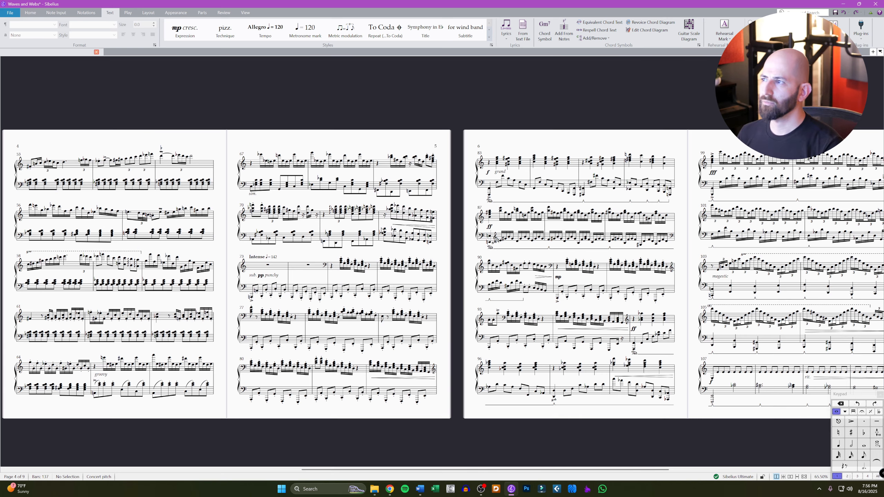
Export the score only as a PDF with its layout left unchanged.
{"action": "left_click", "coordinate": [9, 12]}
{"action": "left_click", "coordinate": [24, 134]}
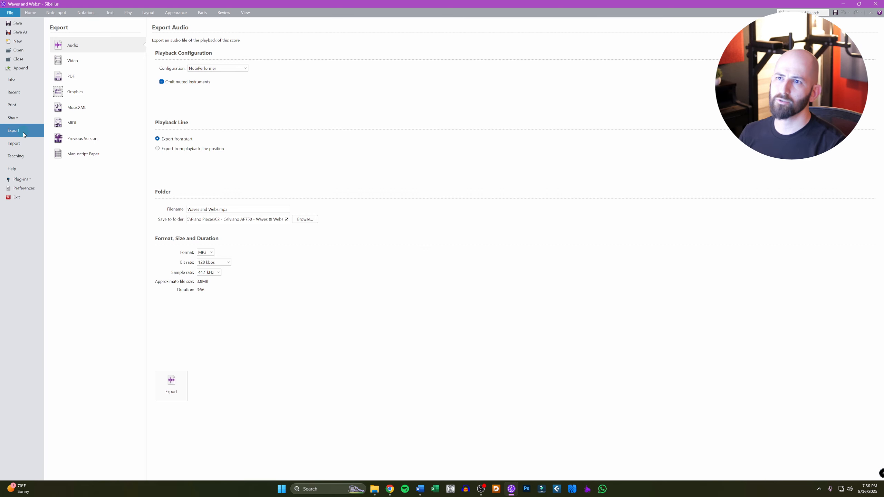
{"action": "left_click", "coordinate": [73, 76]}
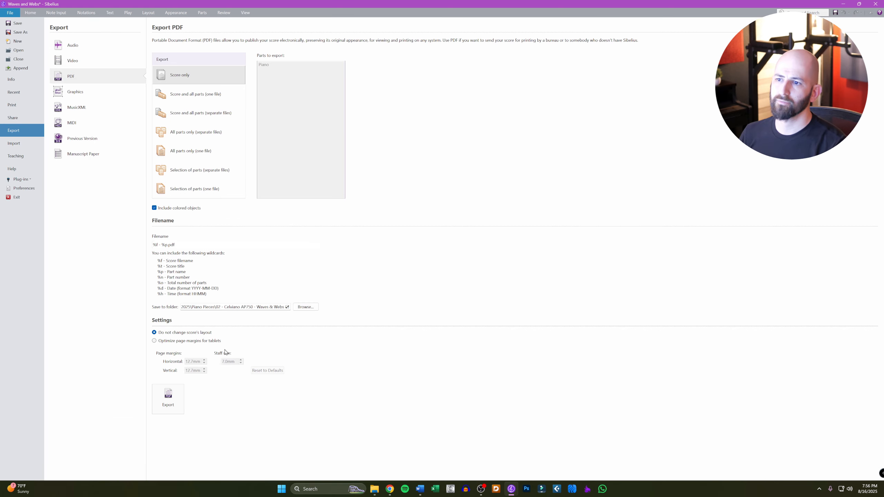
{"action": "left_click", "coordinate": [168, 399]}
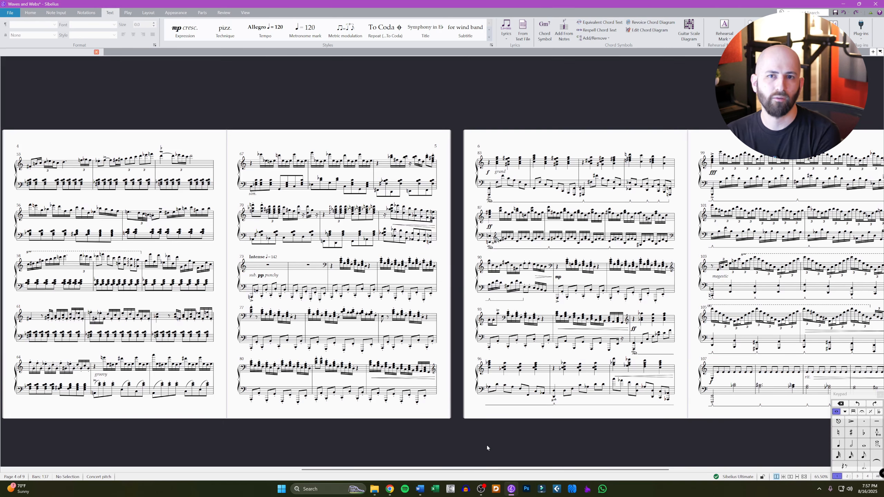